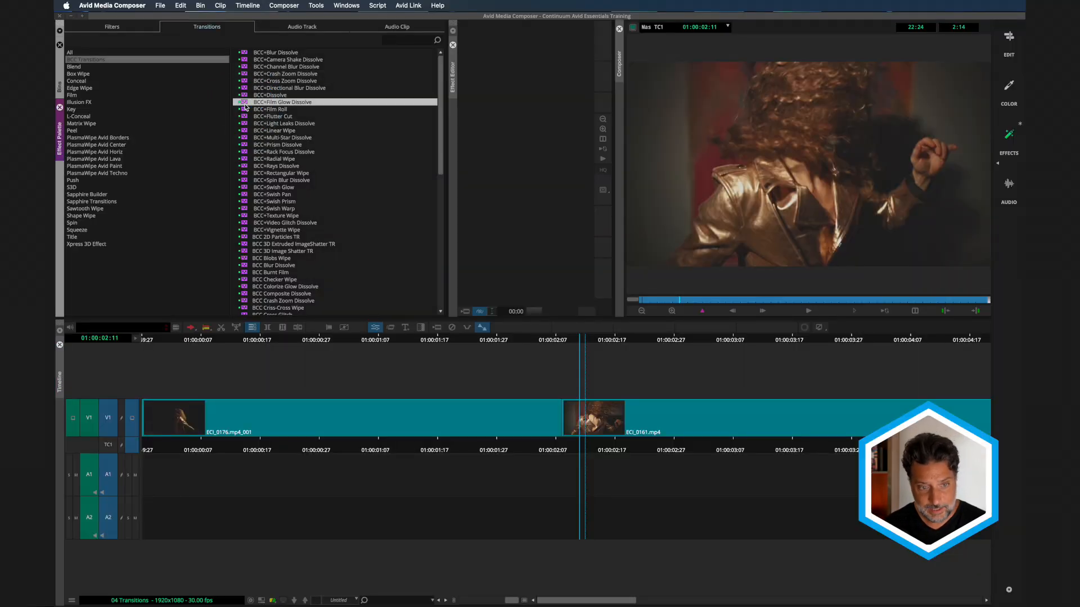
- Apply the BCC+Film Glow Dissolve to the cut between ECI_0176.mp4_001 and ECI_0161.mp4 and open it in the FX Editor
left_click(561, 425)
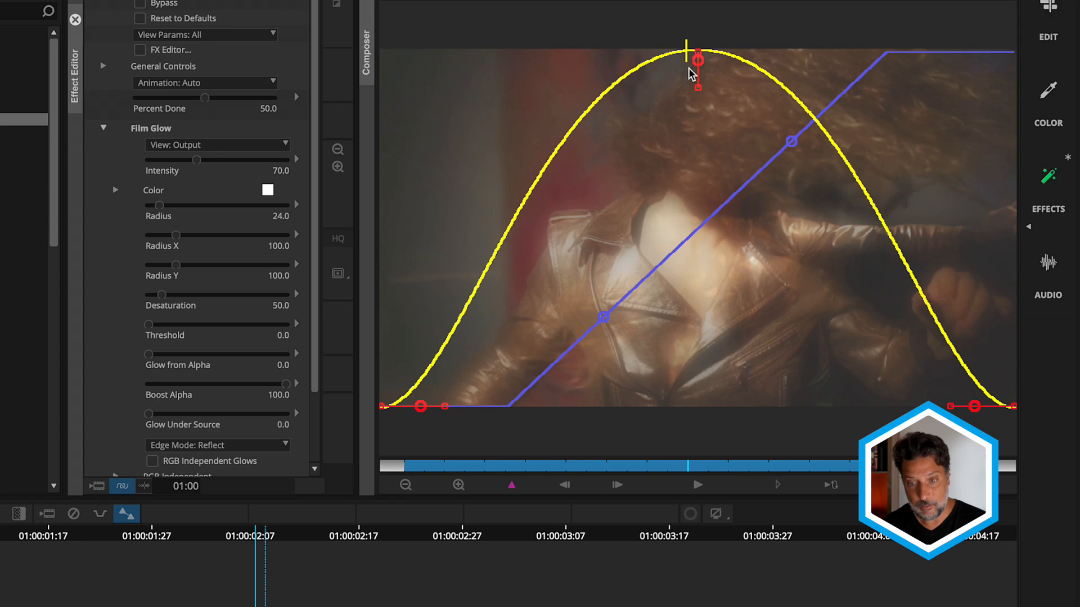
left_click(697, 487)
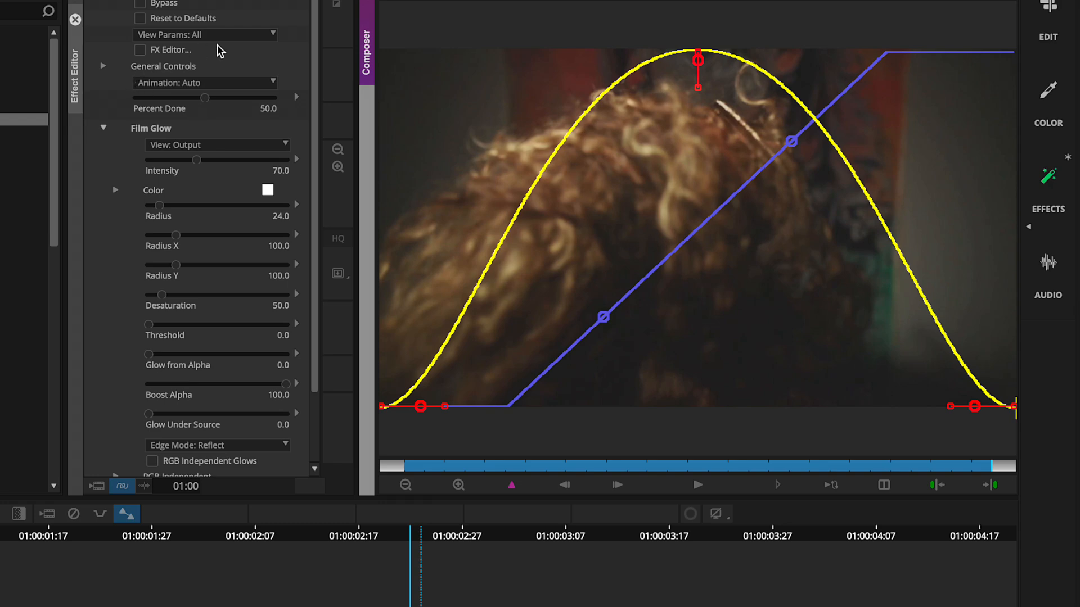
left_click(140, 52)
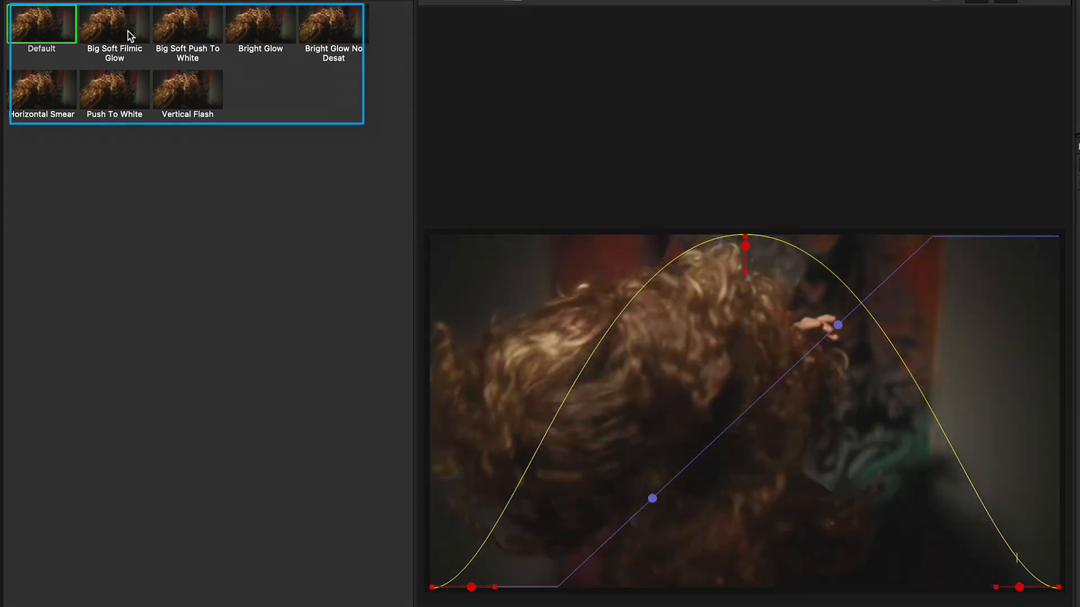
- Audition the Film Glow presets, including Bright Glow, Push To White and Horizontal Smear, and settle on Big Soft Filmic Glow
left_click(129, 35)
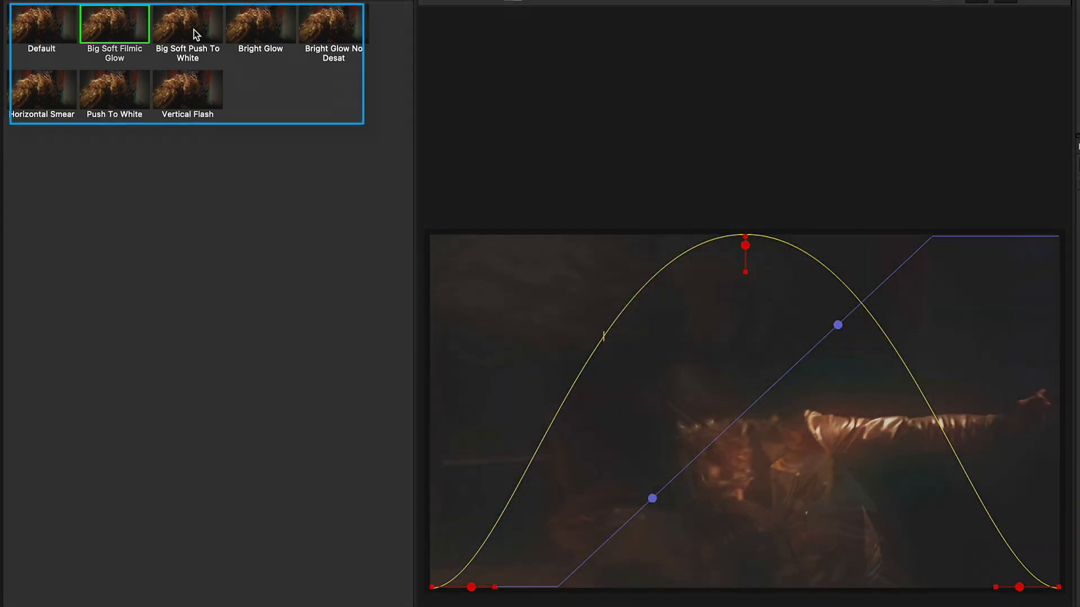
left_click(194, 34)
left_click(262, 29)
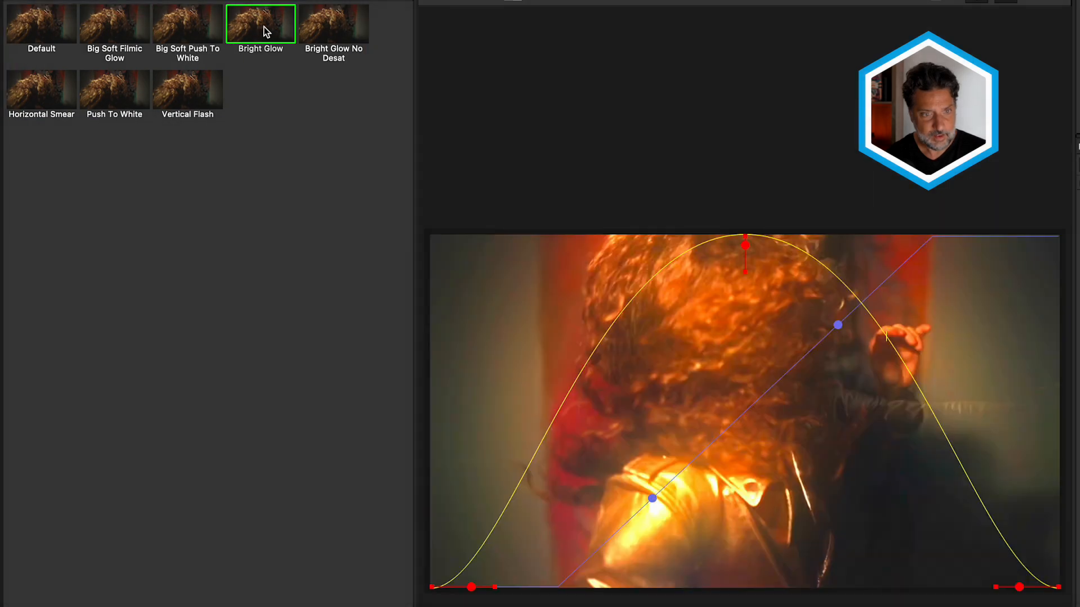
left_click(345, 33)
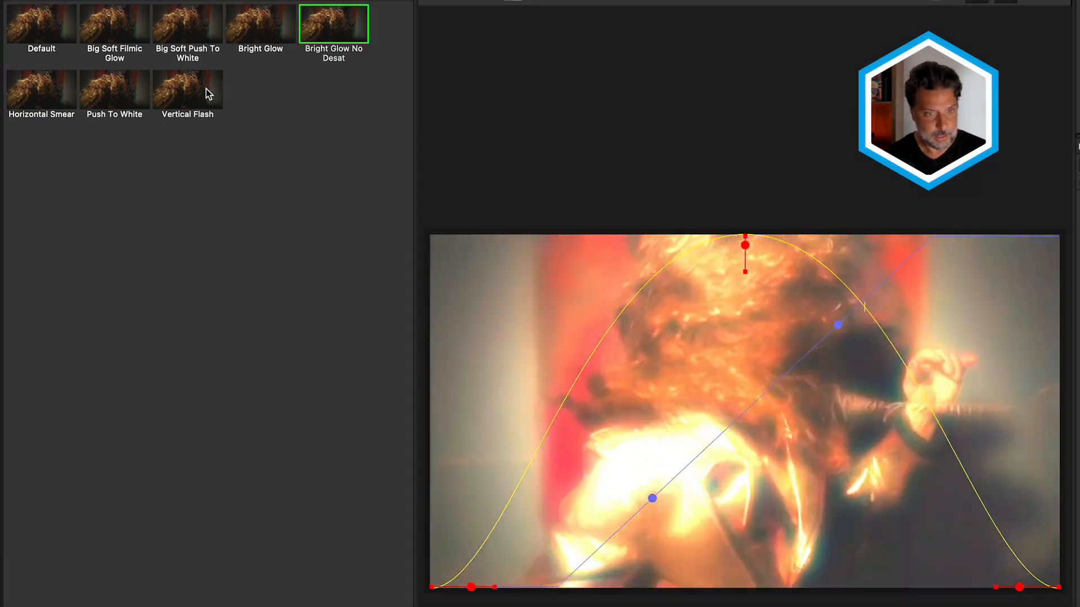
left_click(206, 90)
left_click(104, 94)
left_click(48, 98)
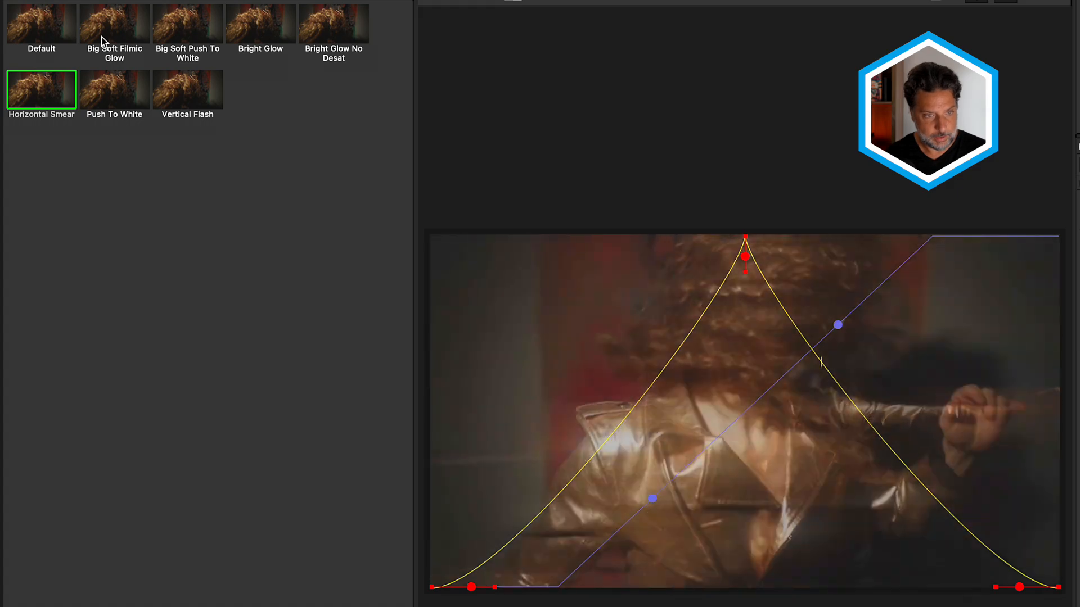
left_click(104, 30)
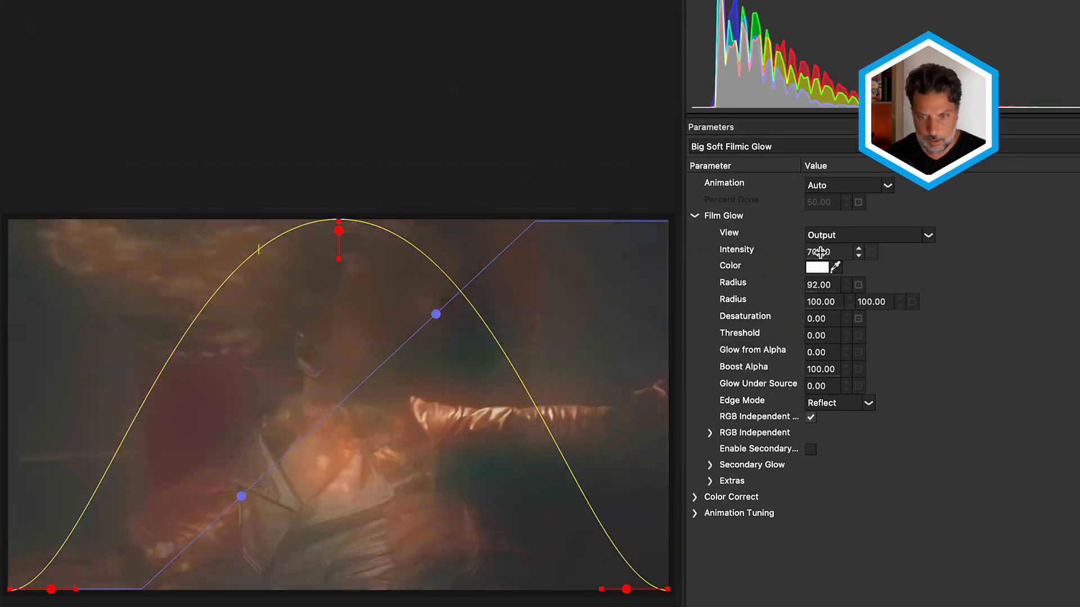
- Raise the Film Glow Intensity to 109 and the overall glow Radius to 215
left_click_drag(820, 252, 854, 251)
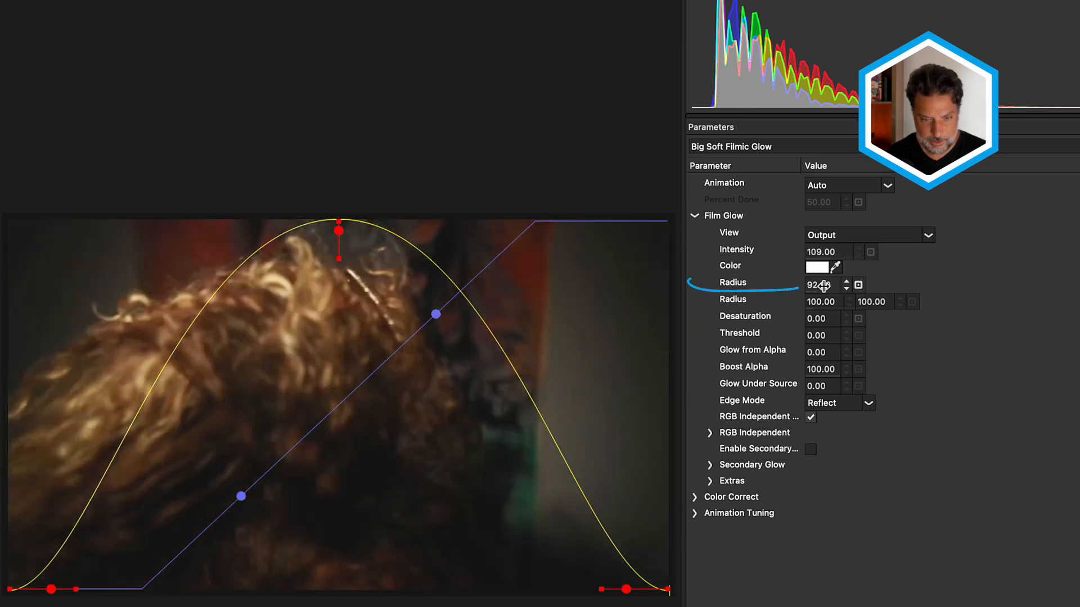
left_click_drag(814, 283, 920, 274)
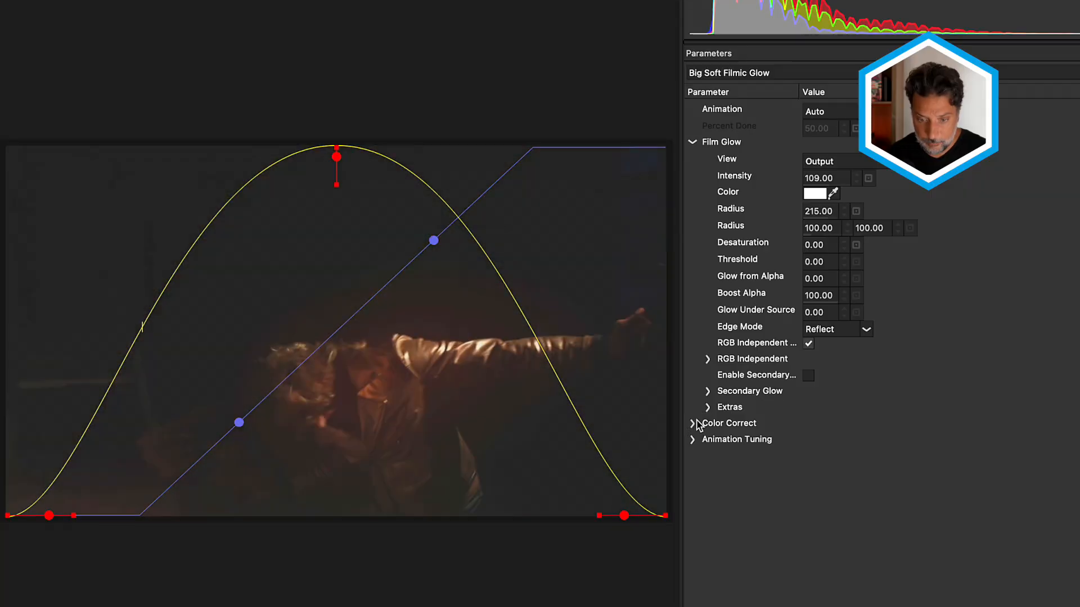
- Try Saturation values of -100 and 200 in the Color Correct settings, and reset the Saturation
left_click(693, 422)
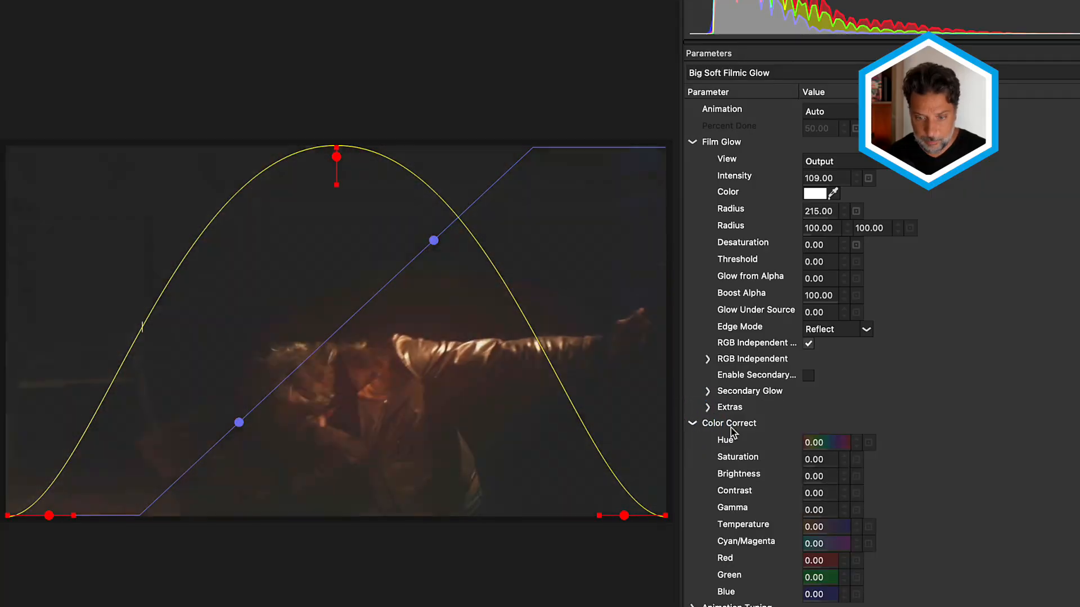
scroll(732, 439, "down", 1)
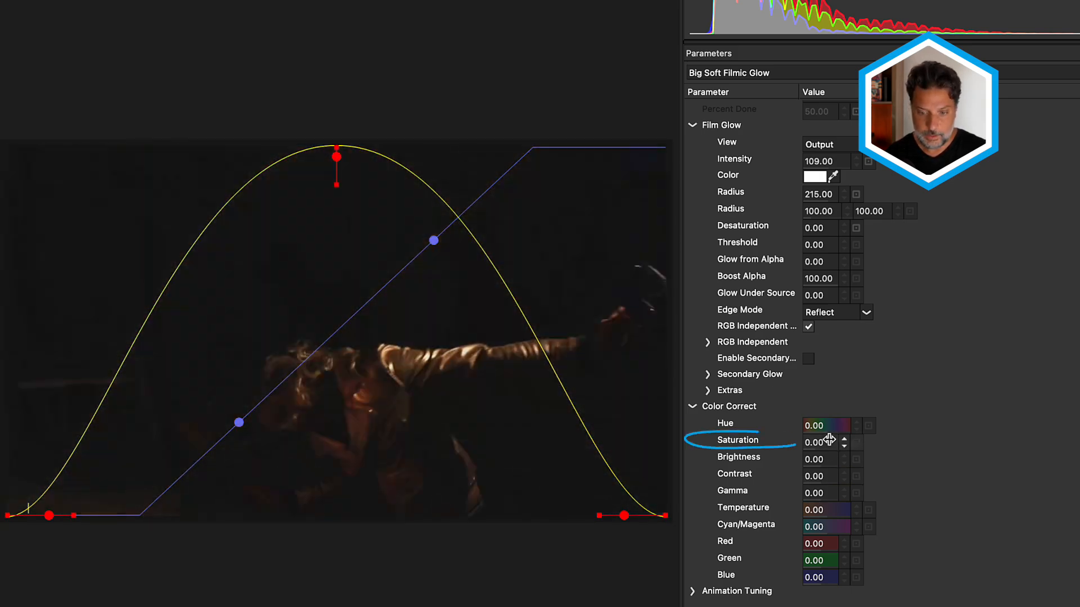
left_click_drag(829, 439, 679, 455)
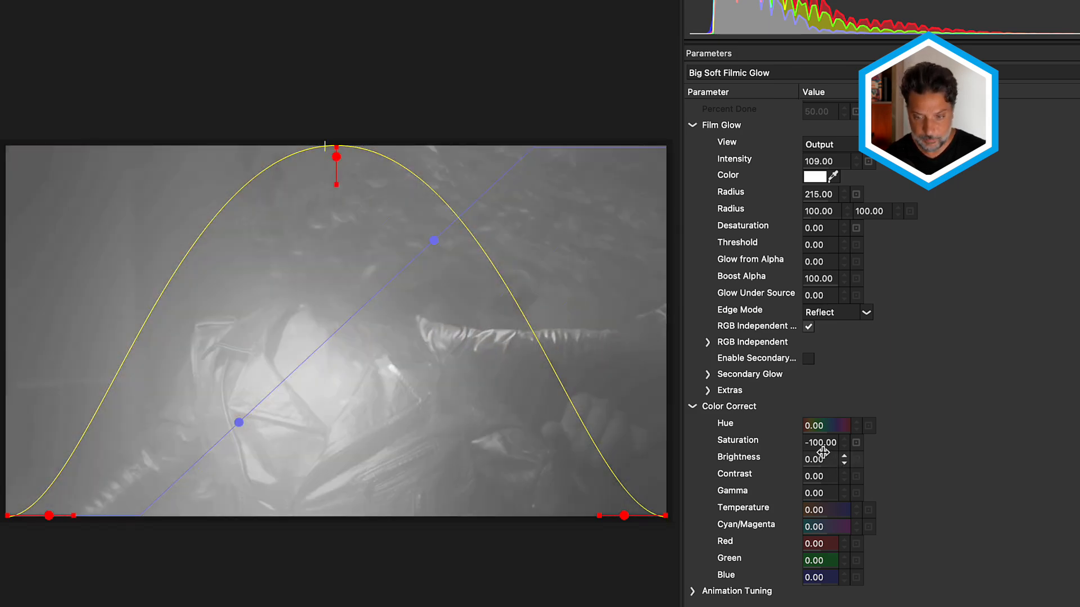
mouse_move(822, 452)
left_mouse_down()
mouse_move(819, 442)
mouse_move(999, 425)
mouse_move(961, 422)
mouse_move(1074, 418)
left_mouse_up()
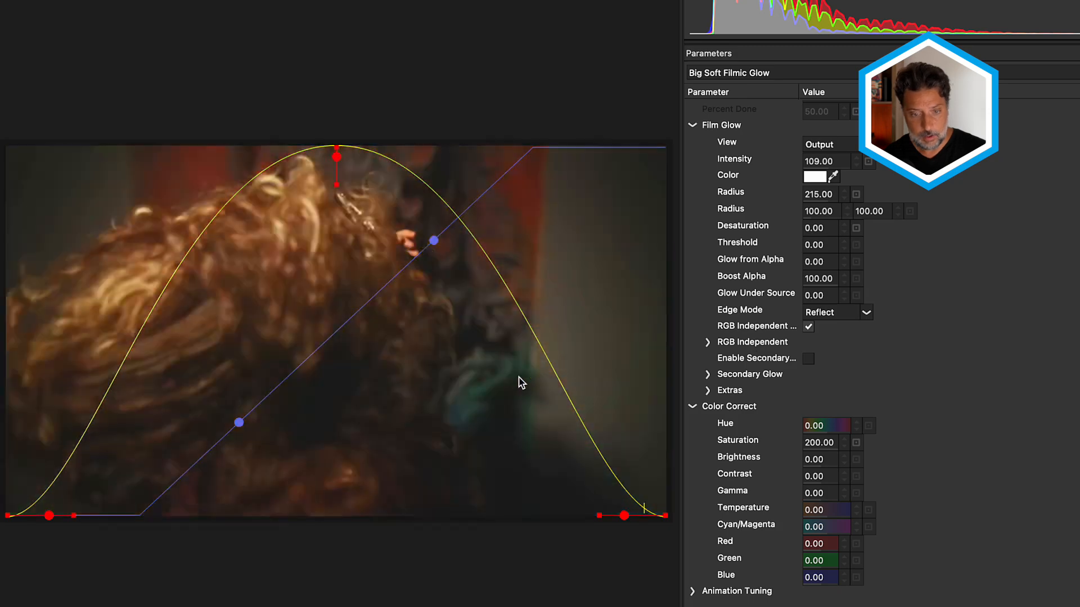
left_click(856, 442)
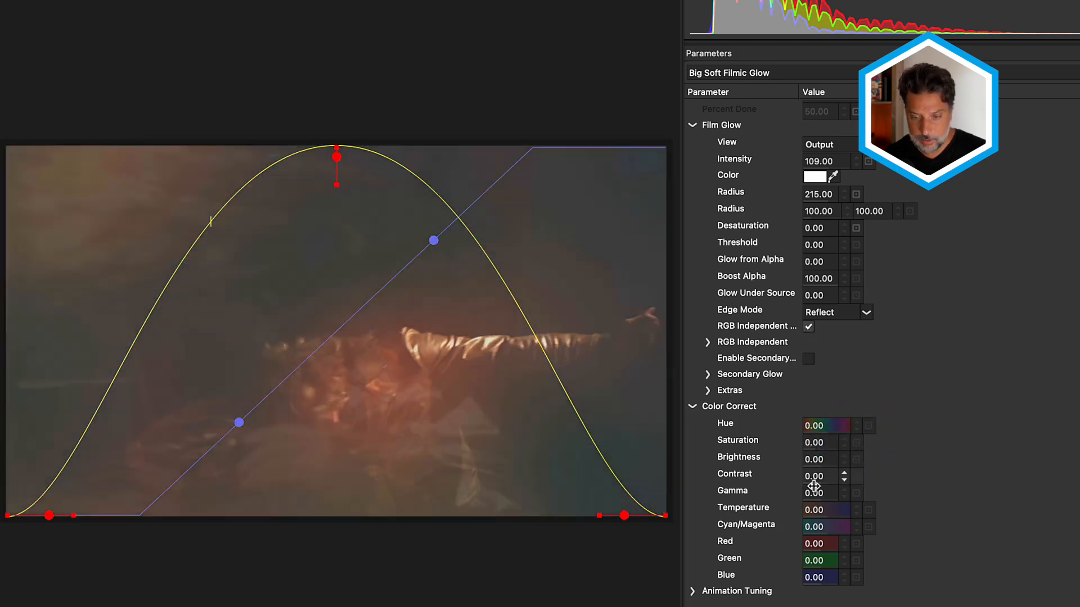
- Set the Color Correct Temperature to -19 and apply the Film Glow settings to the timeline transition
left_click_drag(812, 510, 785, 511)
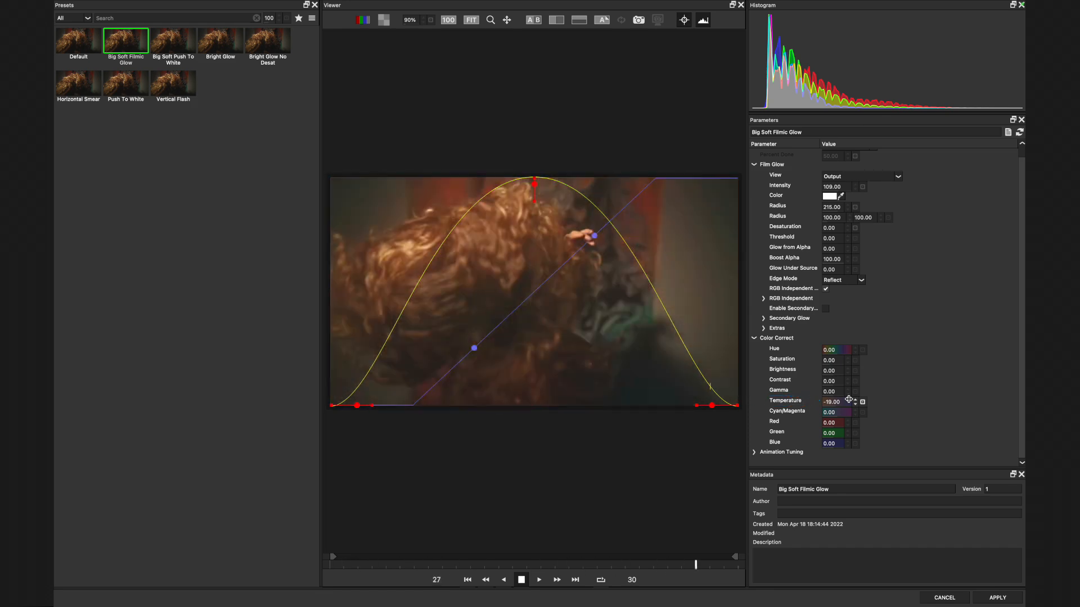
left_click(995, 597)
left_click(809, 311)
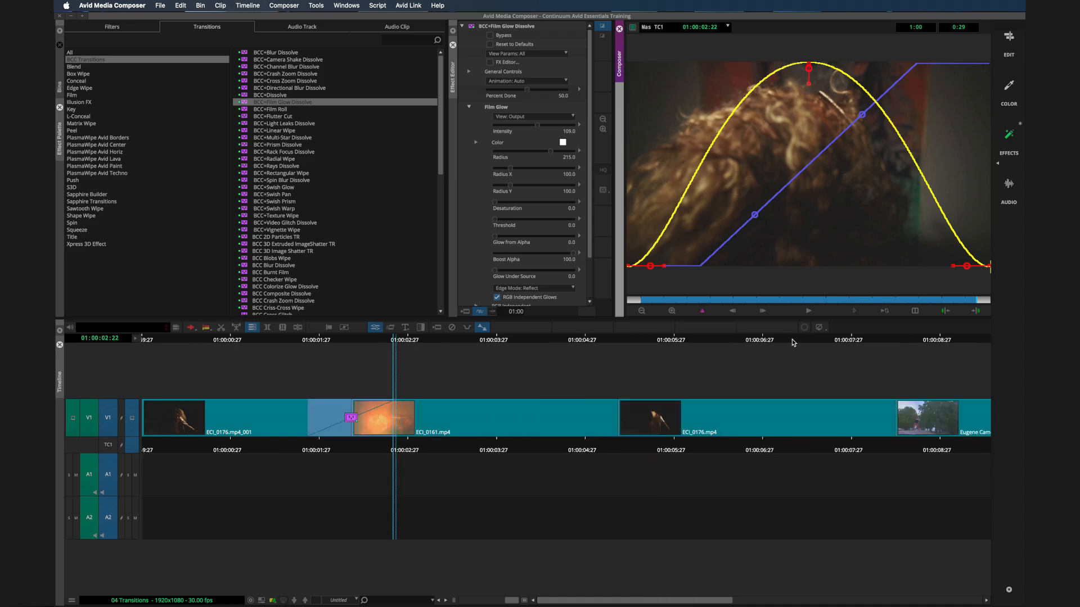
- Add the BCC+Crash Zoom Dissolve to the cut between the two violinist clips and show its effect parameters
key("super+bracketleft")
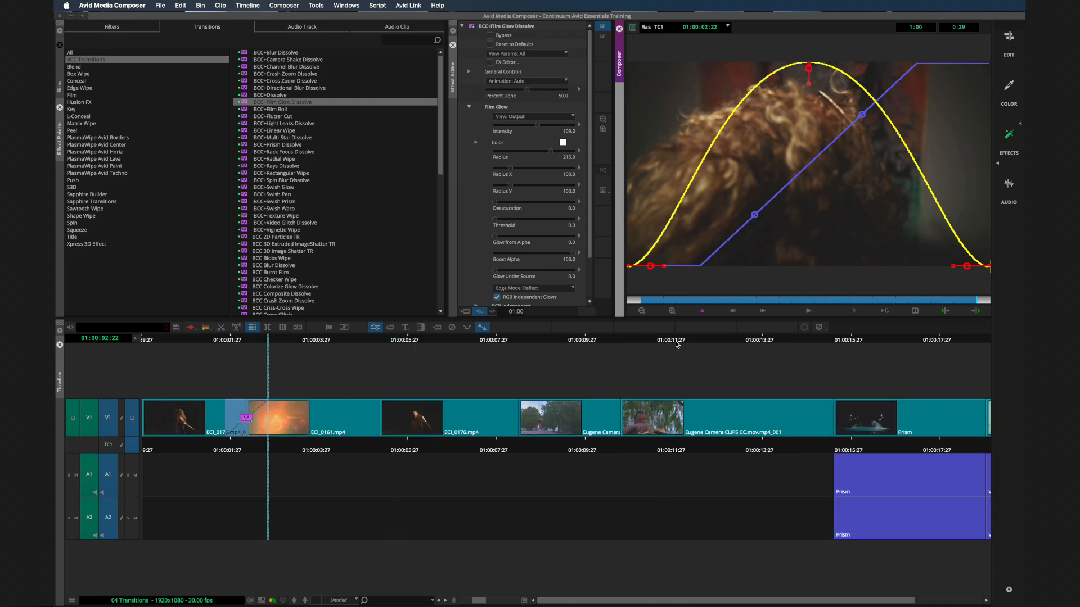
left_click(613, 341)
mouse_move(615, 339)
left_mouse_down()
mouse_move(602, 342)
mouse_move(613, 340)
left_mouse_up()
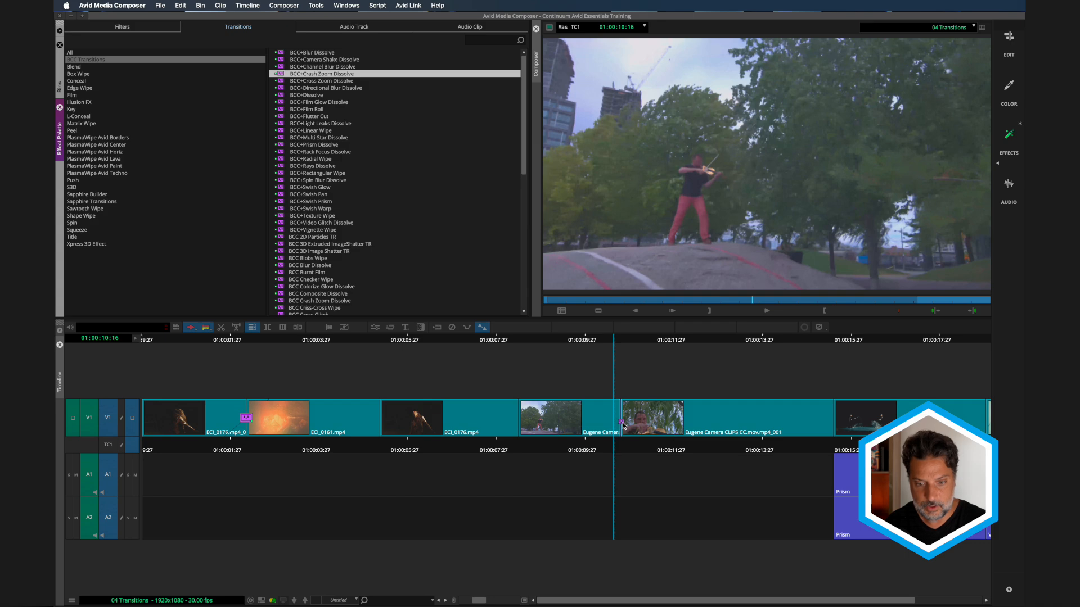
left_click_drag(623, 426, 621, 420)
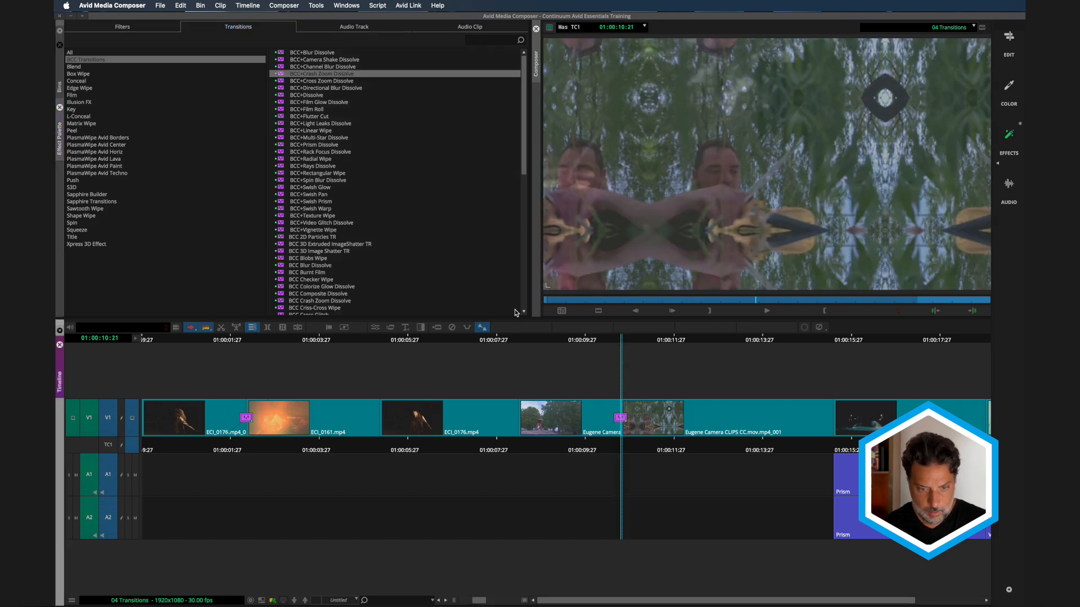
left_click(375, 327)
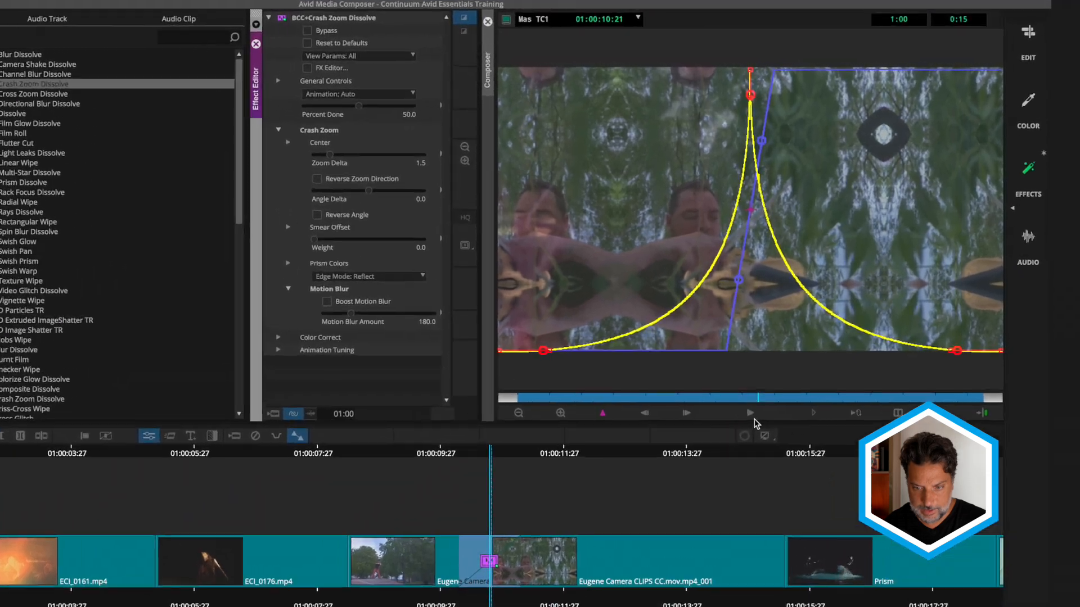
- Play the Crash Zoom Dissolve and park at the midpoint of the transition
left_click(751, 414)
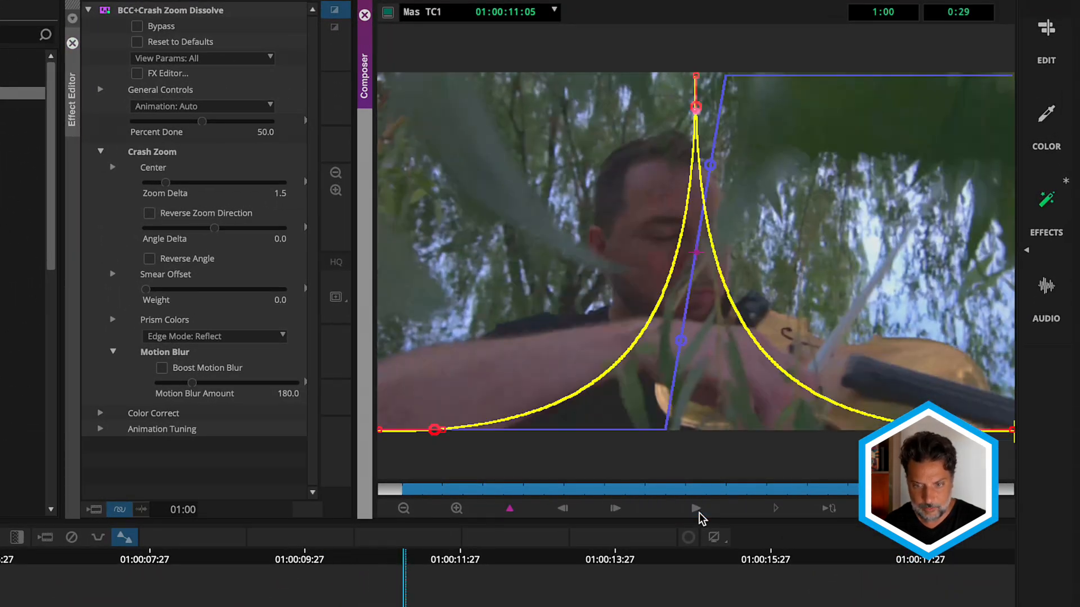
left_click(699, 512)
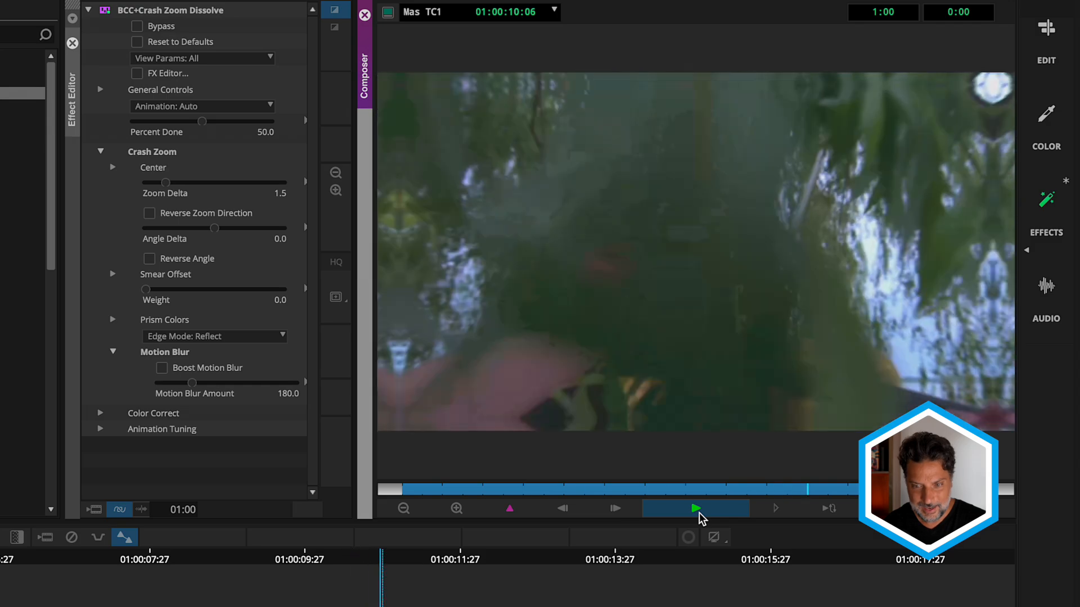
mouse_move(690, 488)
left_mouse_down()
mouse_move(504, 488)
mouse_move(745, 482)
mouse_move(636, 495)
mouse_move(734, 479)
mouse_move(702, 484)
left_mouse_up()
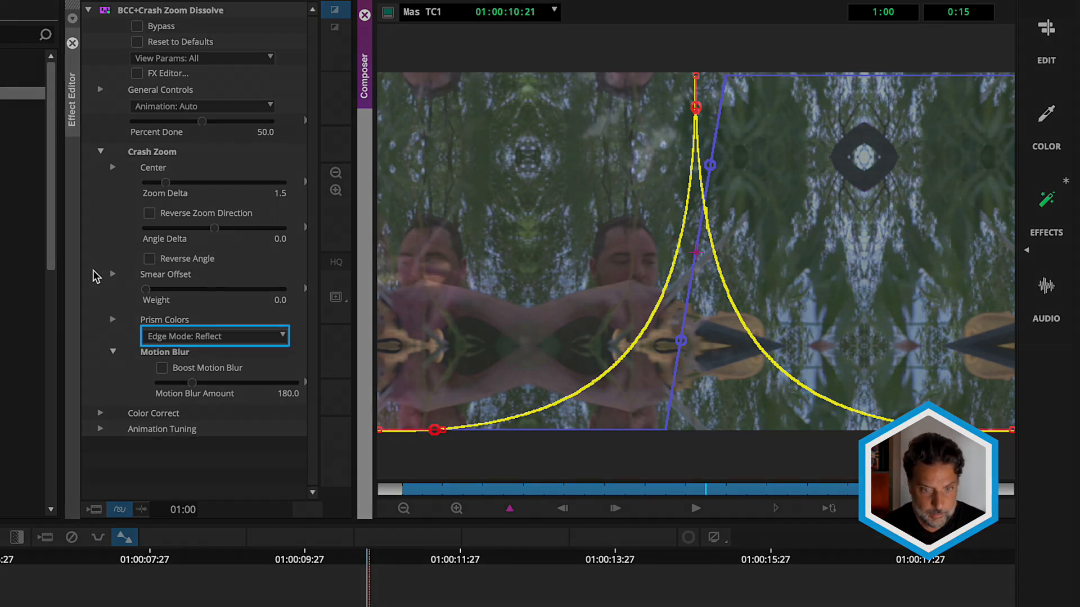
- Compare the Transparent and Repeat edge modes on the Crash Zoom Dissolve, and return to Reflect
left_click(181, 336)
left_click(197, 352)
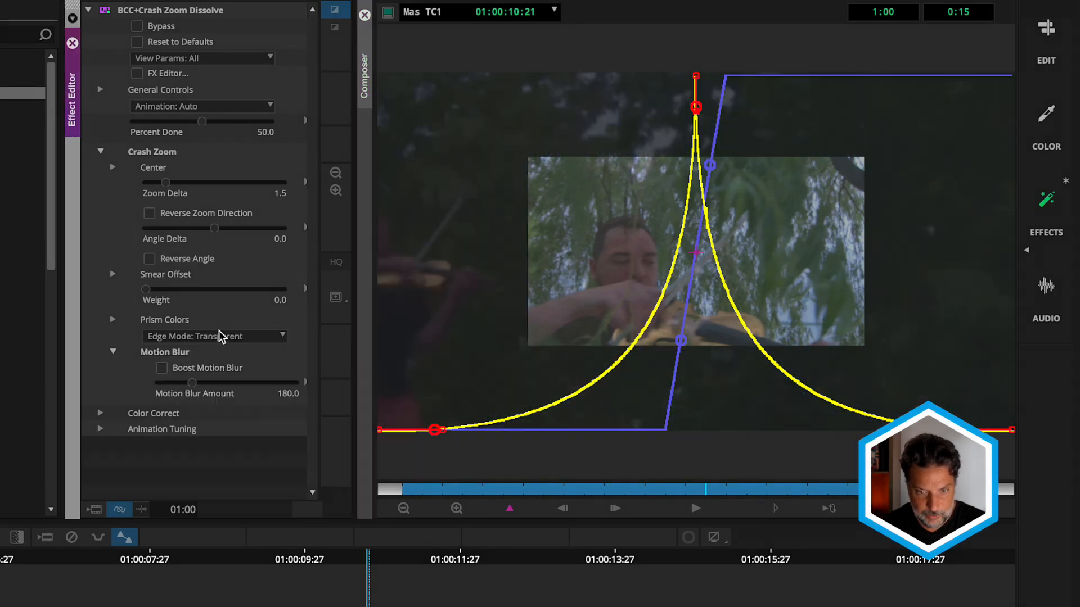
left_click(221, 336)
left_click(213, 374)
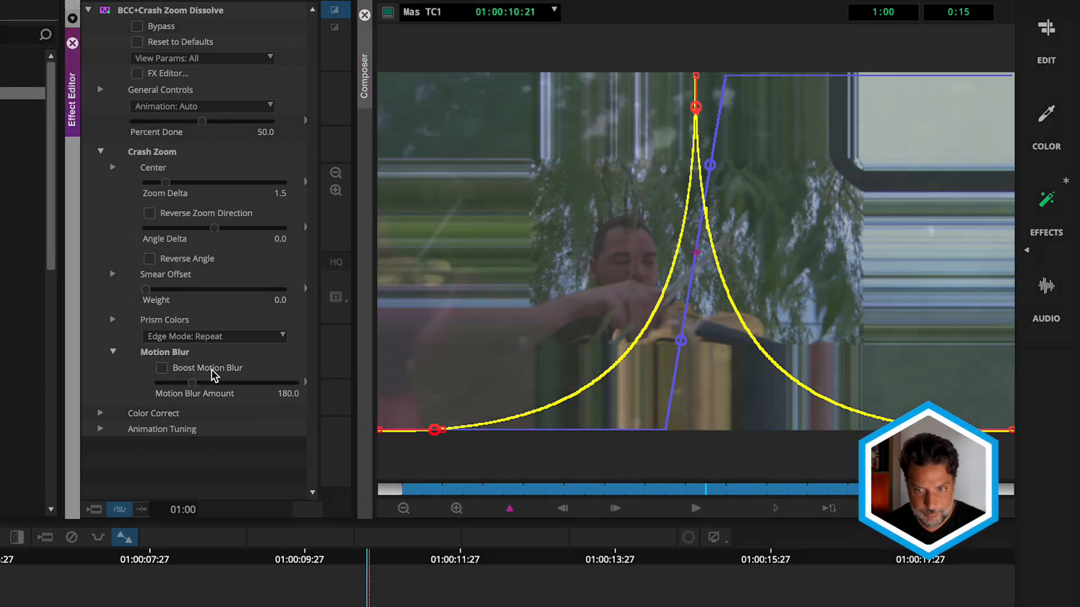
left_click(249, 337)
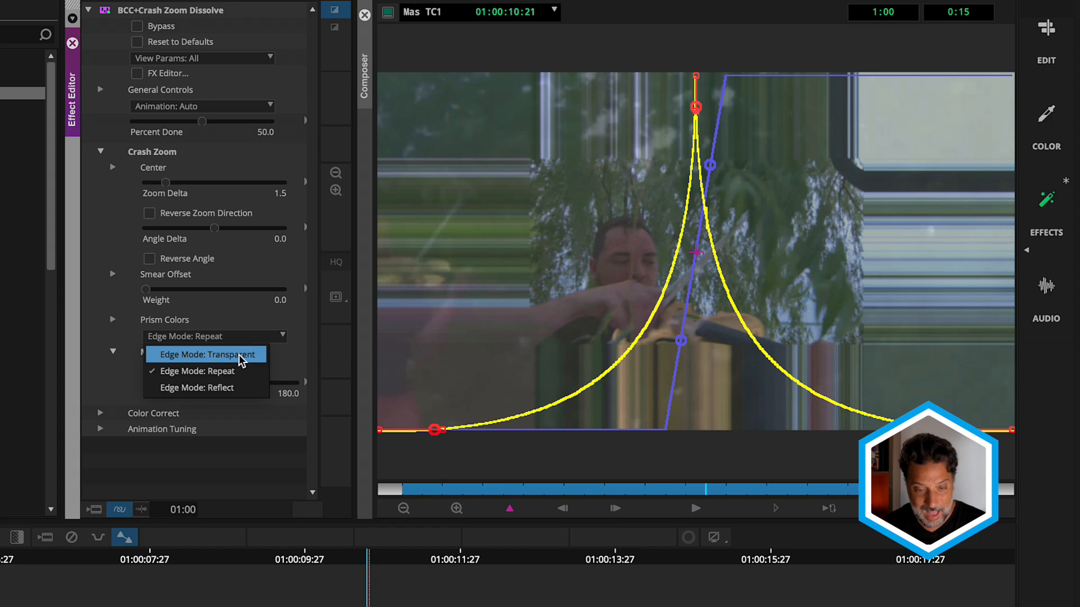
left_click(228, 388)
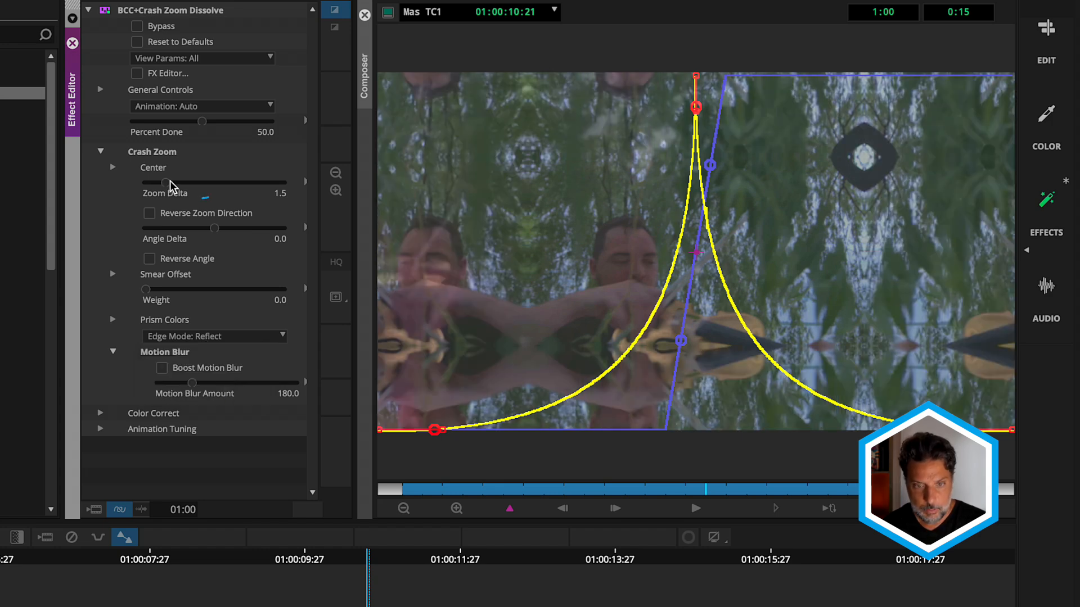
- Set the Crash Zoom's Zoom Delta to 0.7 with Reverse Zoom Direction enabled, and play the transition
mouse_move(165, 185)
left_mouse_down()
mouse_move(176, 183)
mouse_move(157, 188)
left_mouse_up()
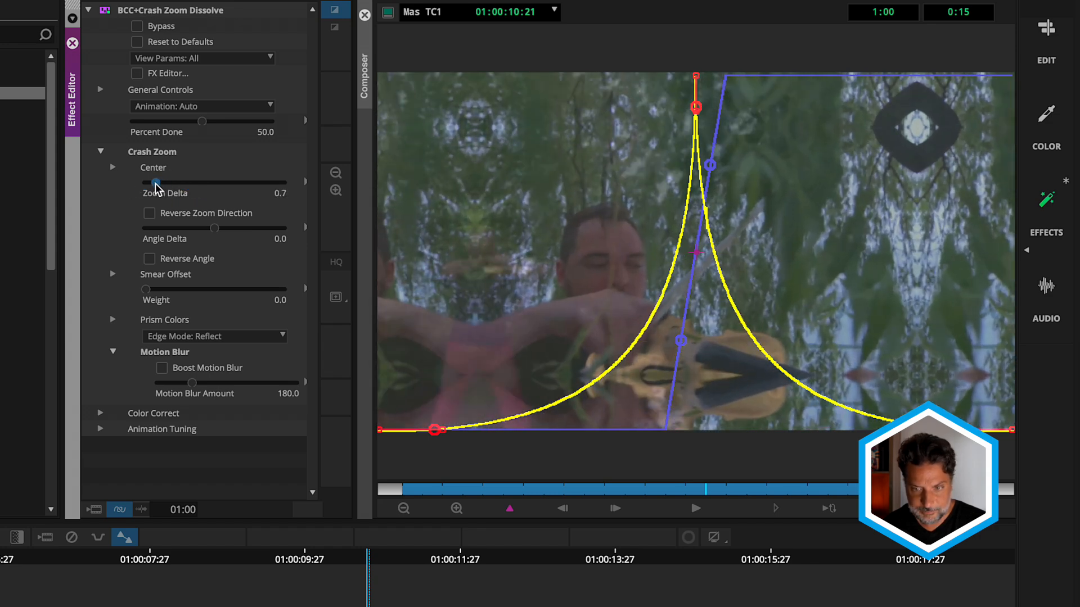
left_click(149, 214)
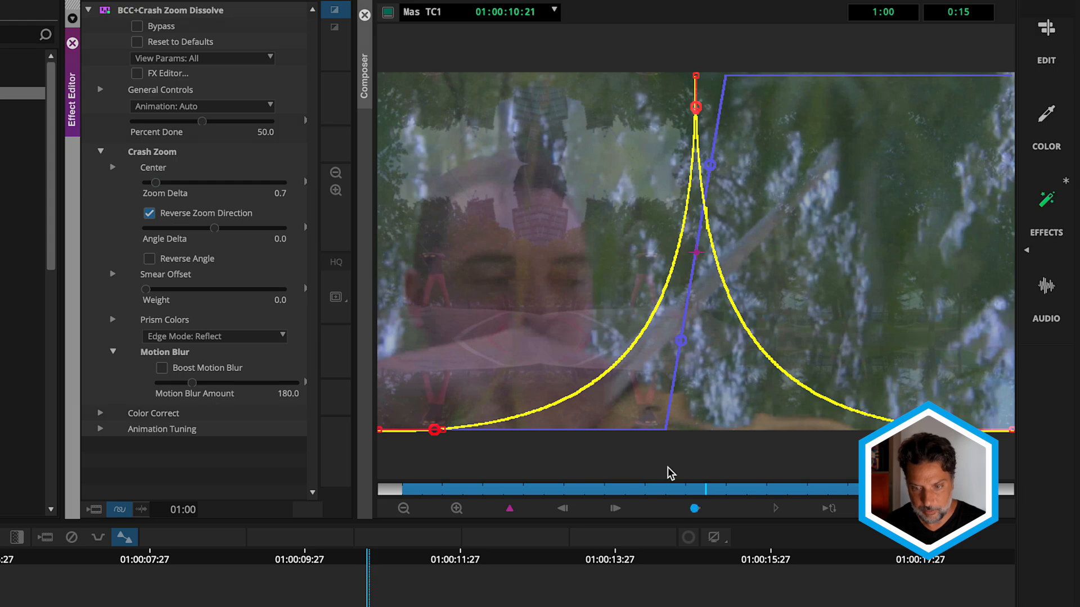
left_click(694, 509)
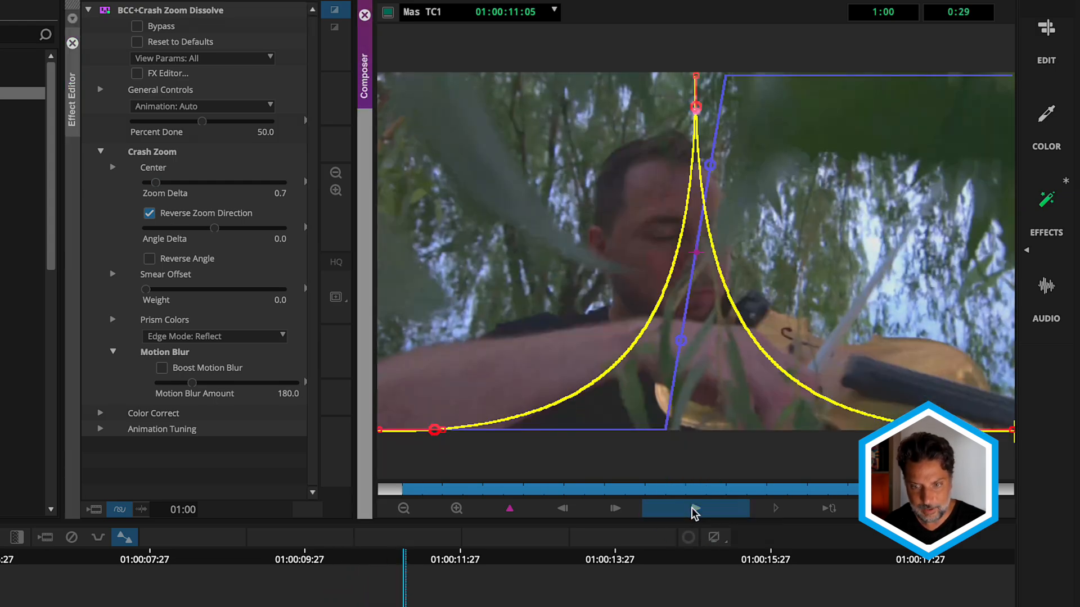
left_click(694, 510)
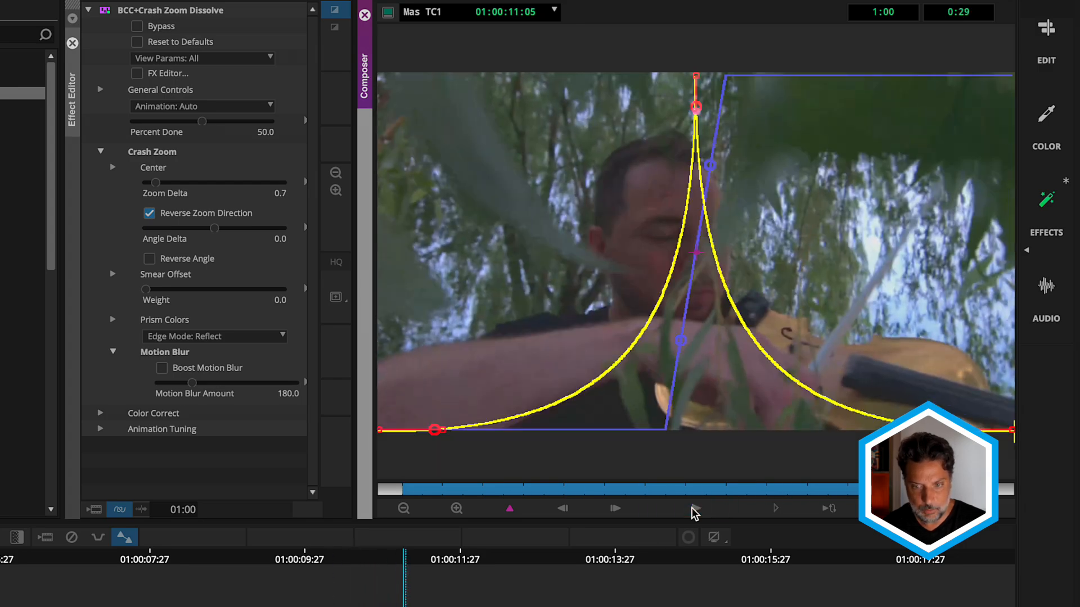
left_click(694, 509)
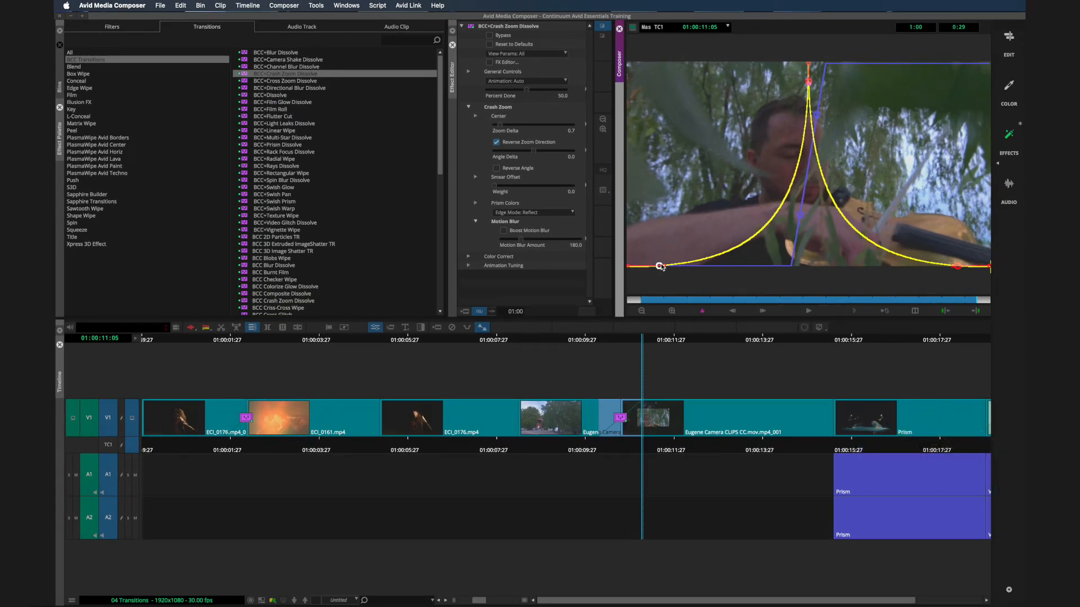
- Open the Crash Zoom Dissolve in the FX Editor and start its preview playback
left_click(490, 65)
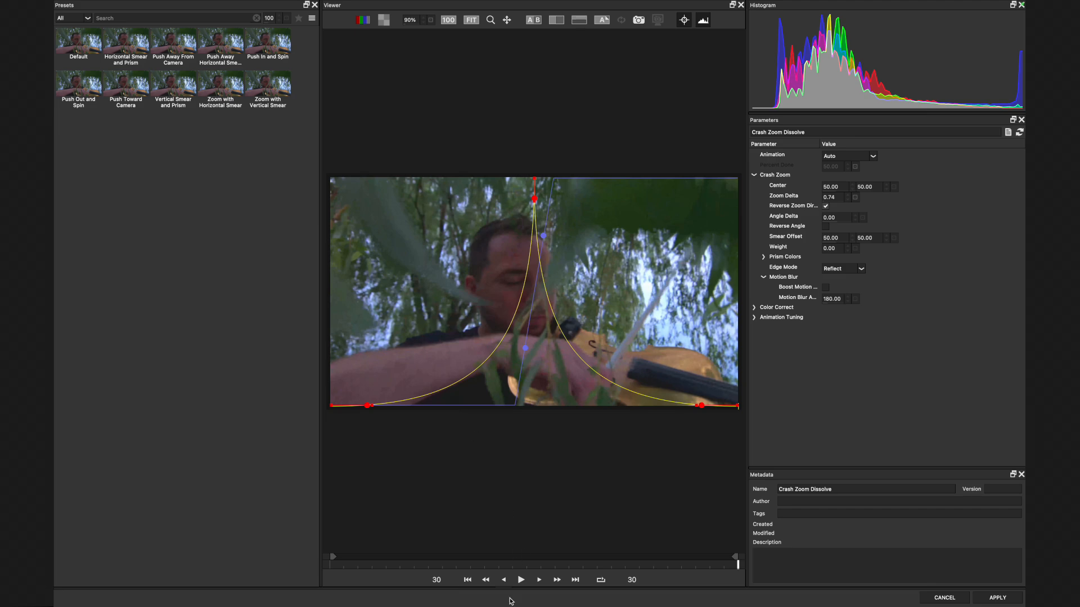
left_click(521, 580)
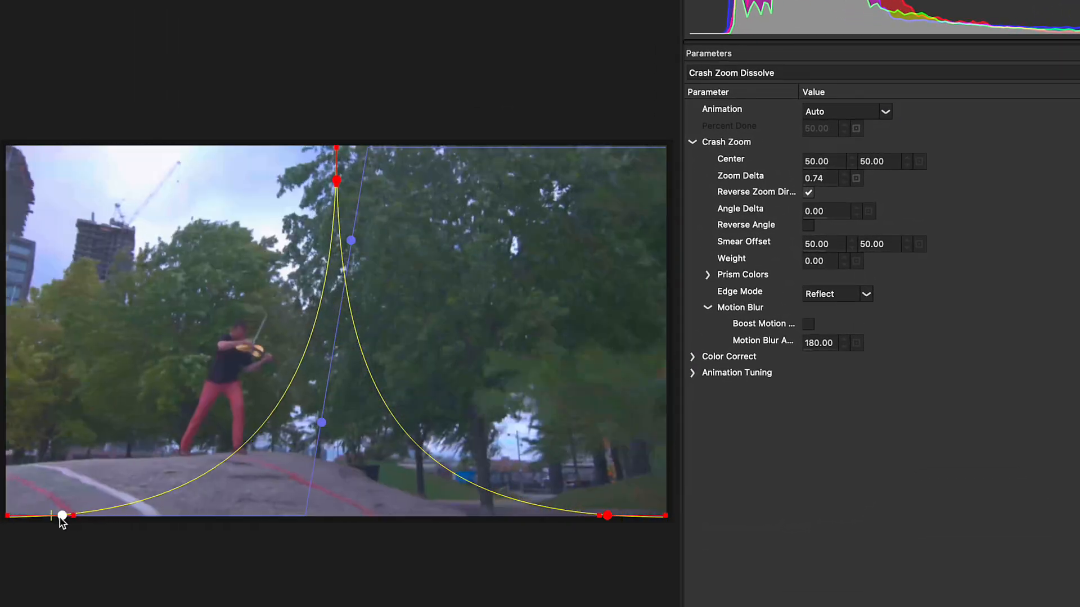
- Reshape the Crash Zoom's animation curve to an Ease Mid of about -50.82 and an Ease In of 100
mouse_move(61, 520)
left_mouse_down()
mouse_move(74, 518)
mouse_move(65, 518)
left_mouse_up()
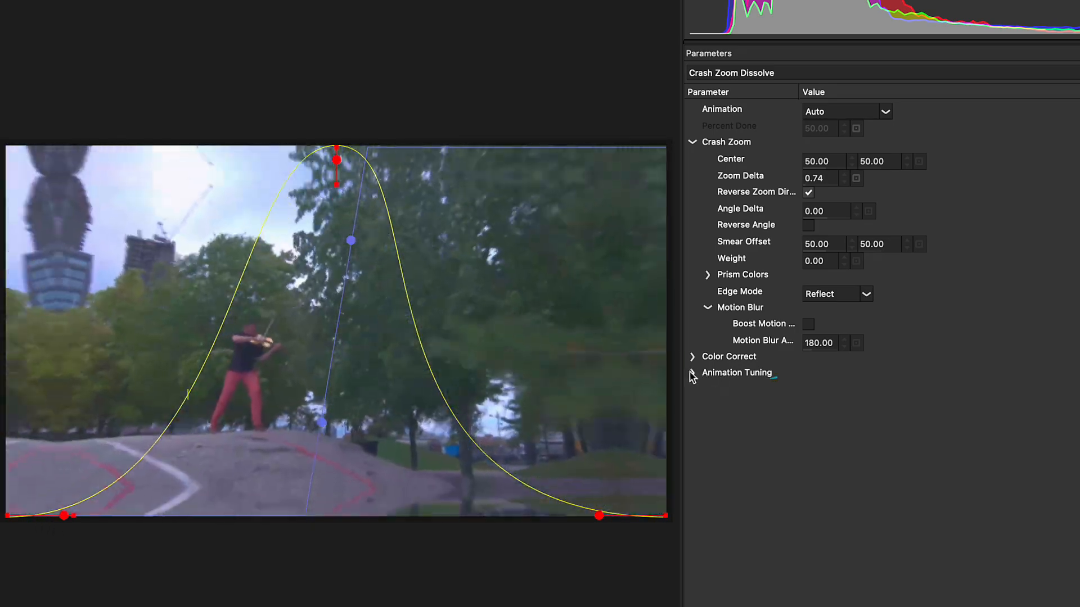
left_click(691, 374)
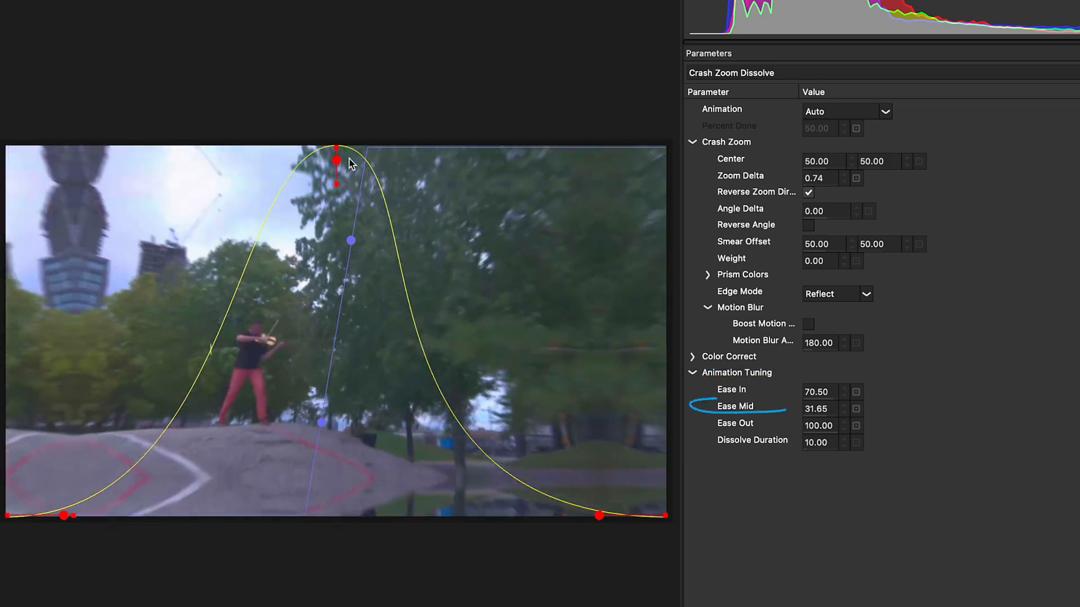
mouse_move(336, 159)
left_mouse_down()
mouse_move(316, 160)
mouse_move(344, 155)
mouse_move(333, 169)
left_mouse_up()
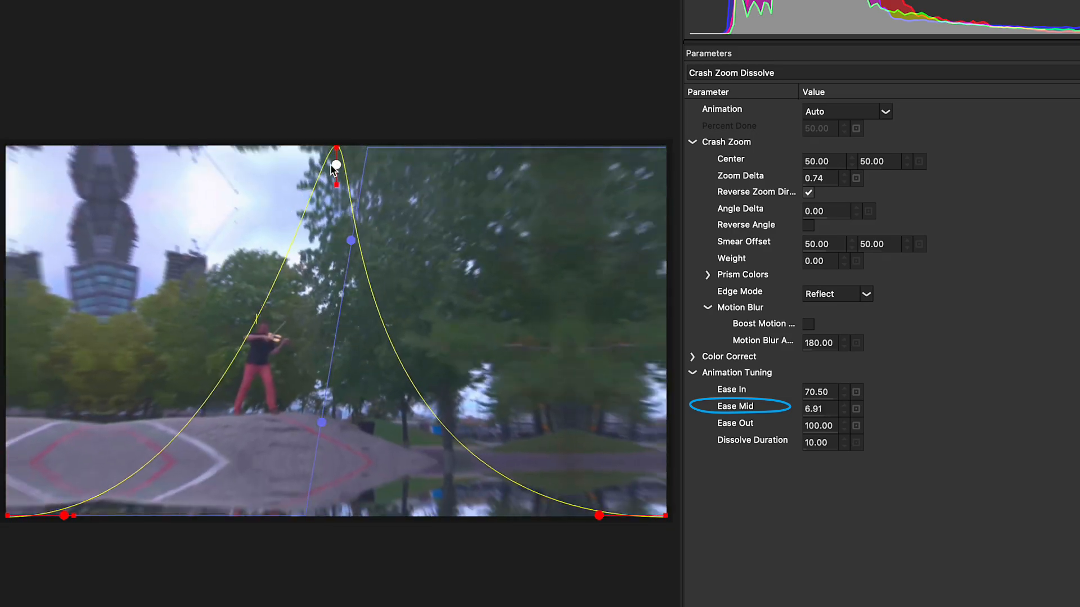
key("super+z")
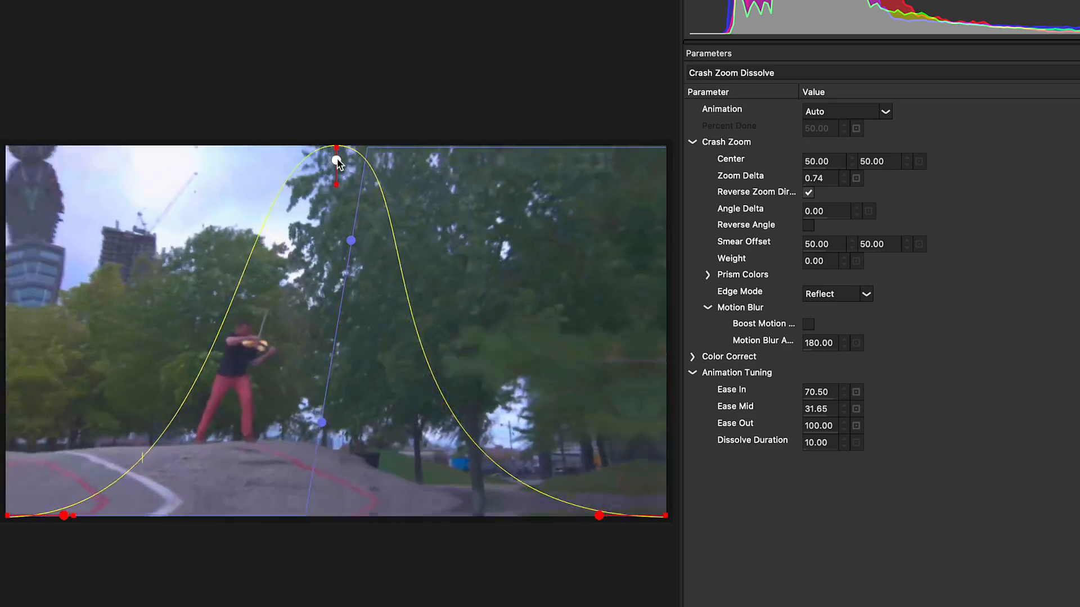
left_click_drag(337, 162, 336, 176)
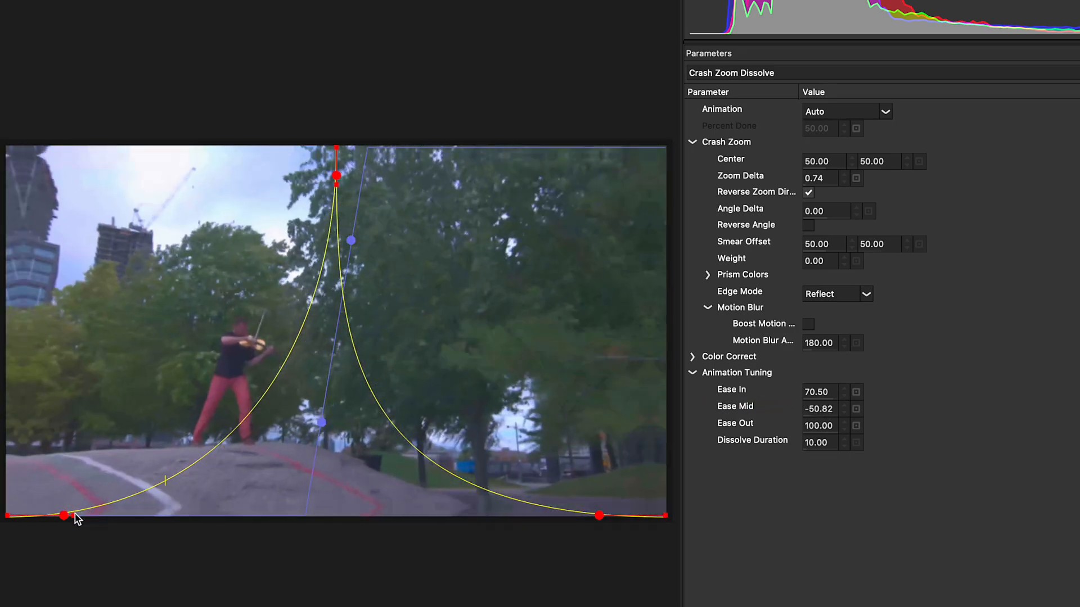
left_click_drag(71, 514, 89, 518)
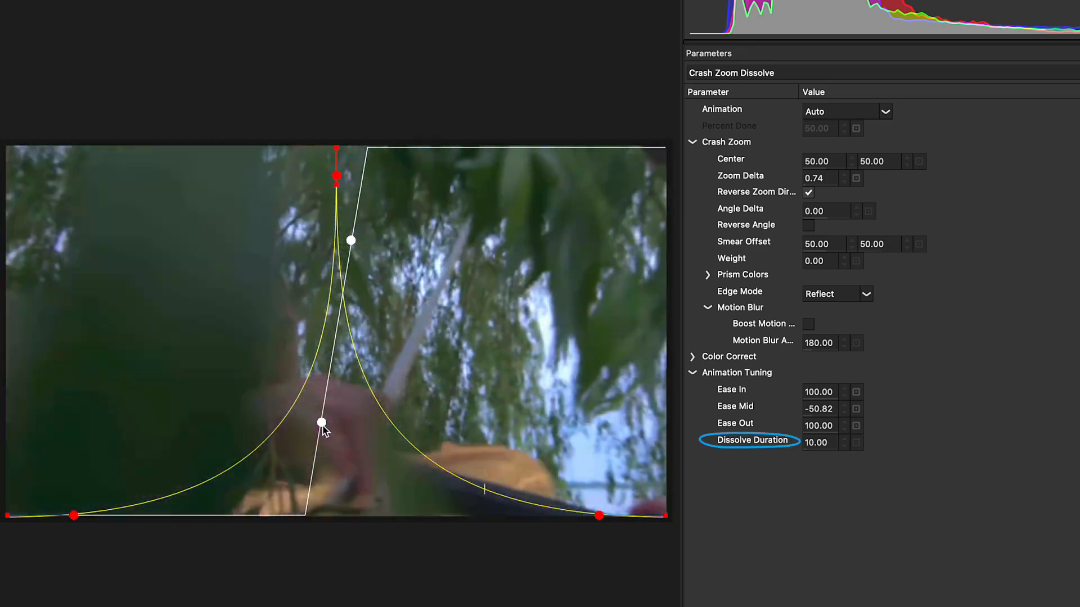
- Try a Dissolve Duration of about 13.87 on the Crash Zoom, and reset it to its default
mouse_move(321, 423)
left_mouse_down()
mouse_move(309, 423)
mouse_move(339, 423)
mouse_move(315, 420)
left_mouse_up()
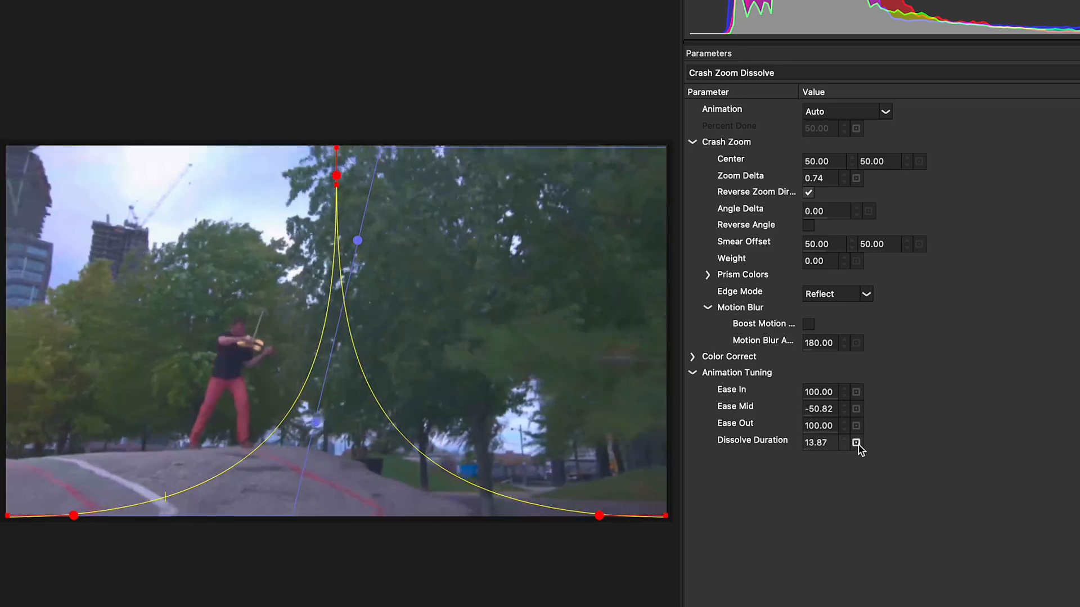
left_click(856, 442)
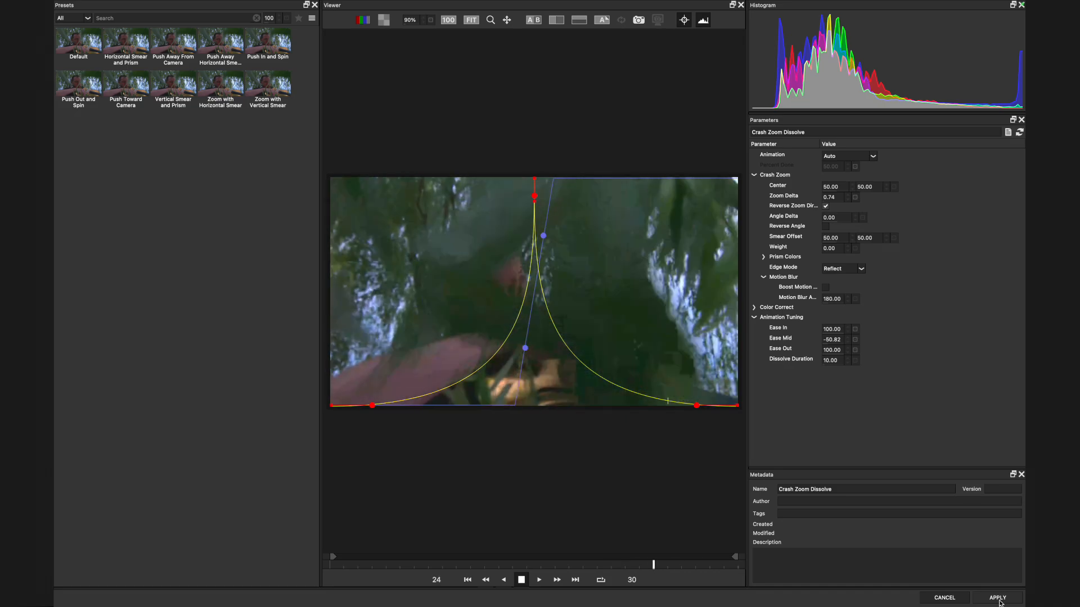
- Apply the Crash Zoom's FX Editor changes and play the transition in the Composer
left_click(998, 598)
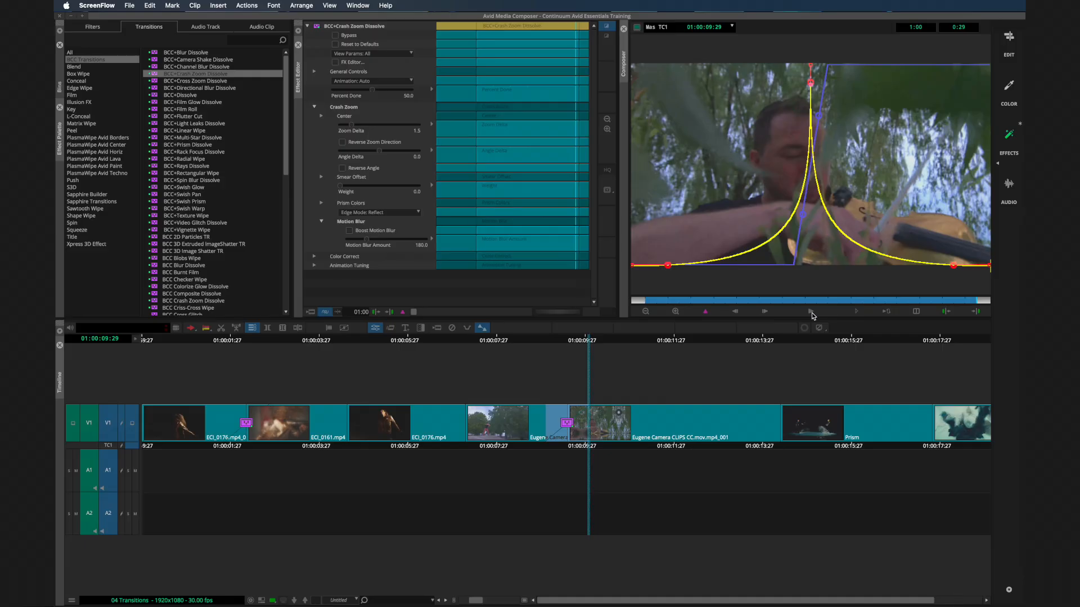
left_click(812, 313)
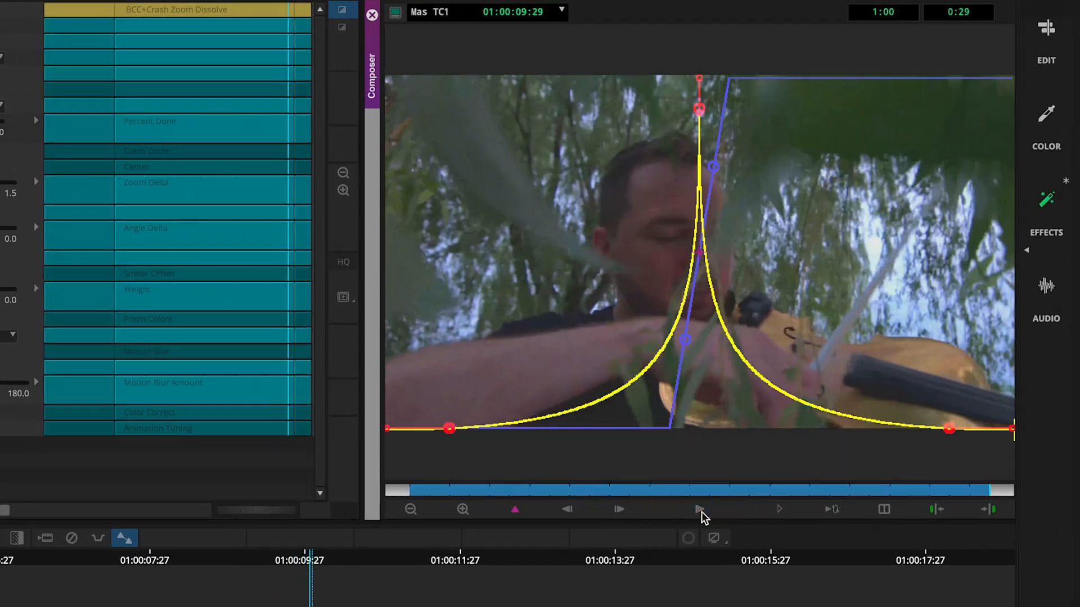
left_click(811, 313)
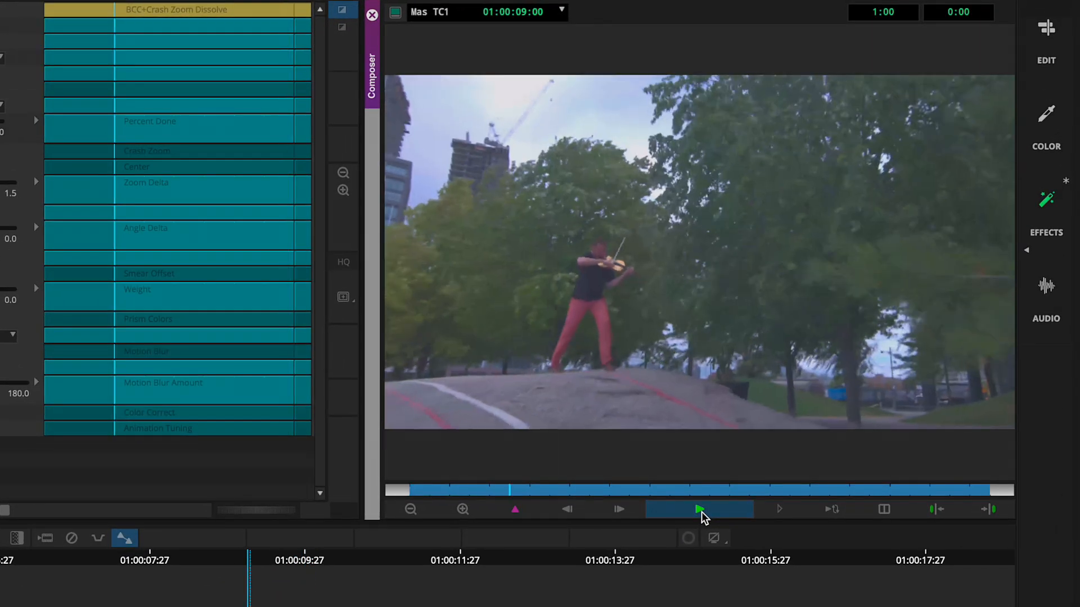
left_click(701, 512)
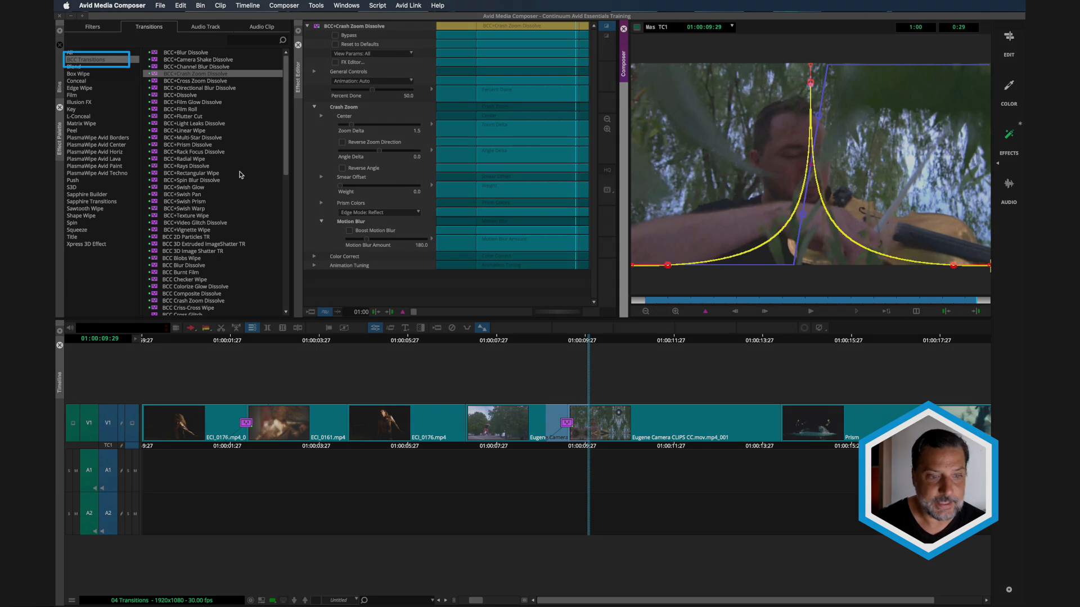
- Replace the Crash Zoom Dissolve on the timeline with the BCC+Swish Prism transition
scroll(181, 188, "down", 1)
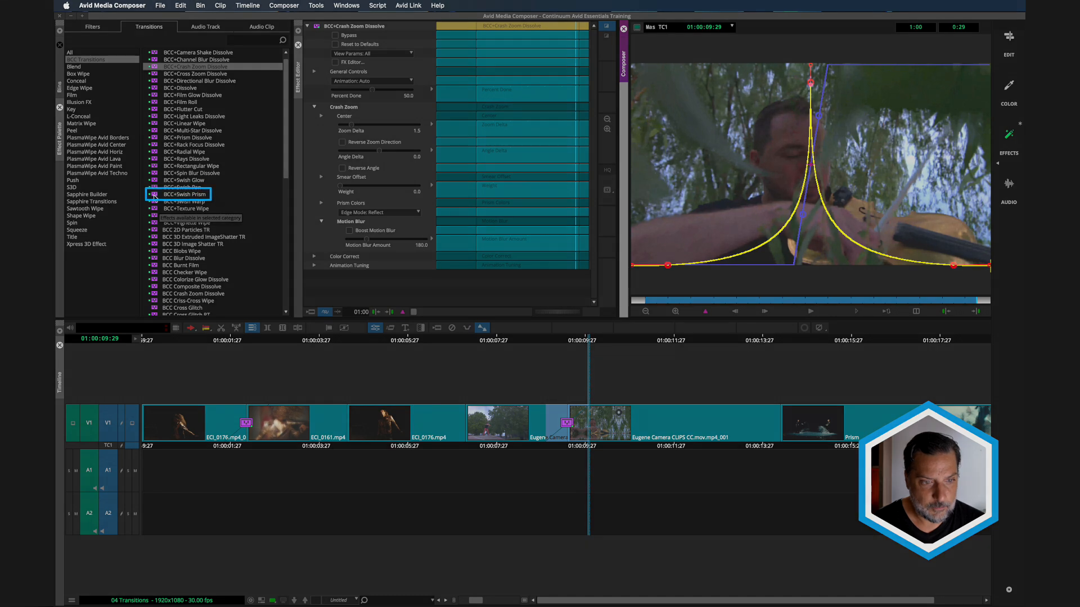
left_click(153, 196)
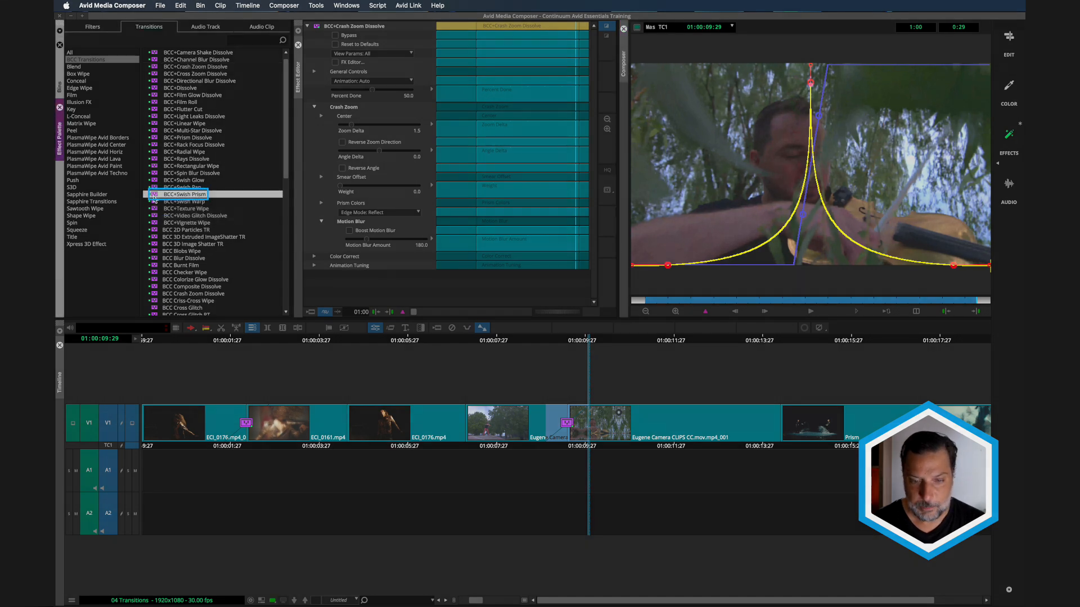
left_click_drag(153, 199, 250, 233)
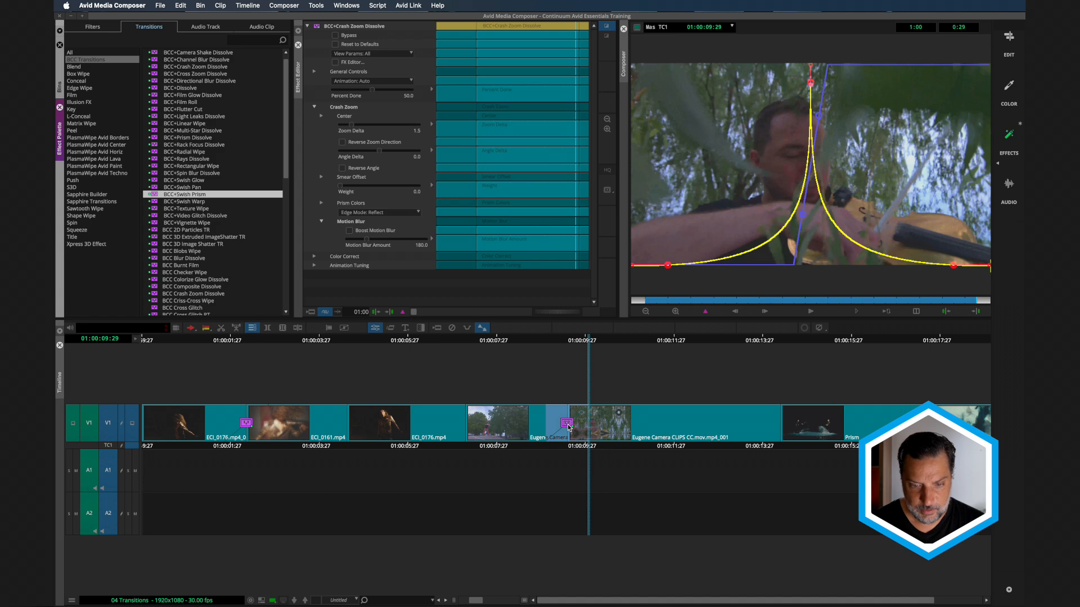
left_click_drag(568, 427, 568, 427)
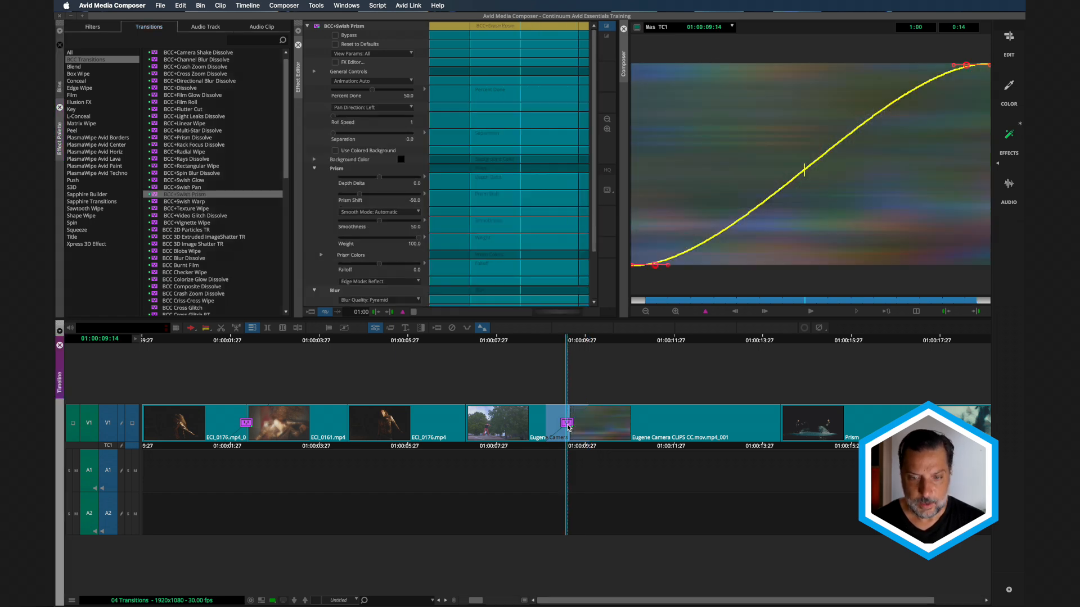
- Play the Swish Prism transition several times to review its default look
left_click(810, 312)
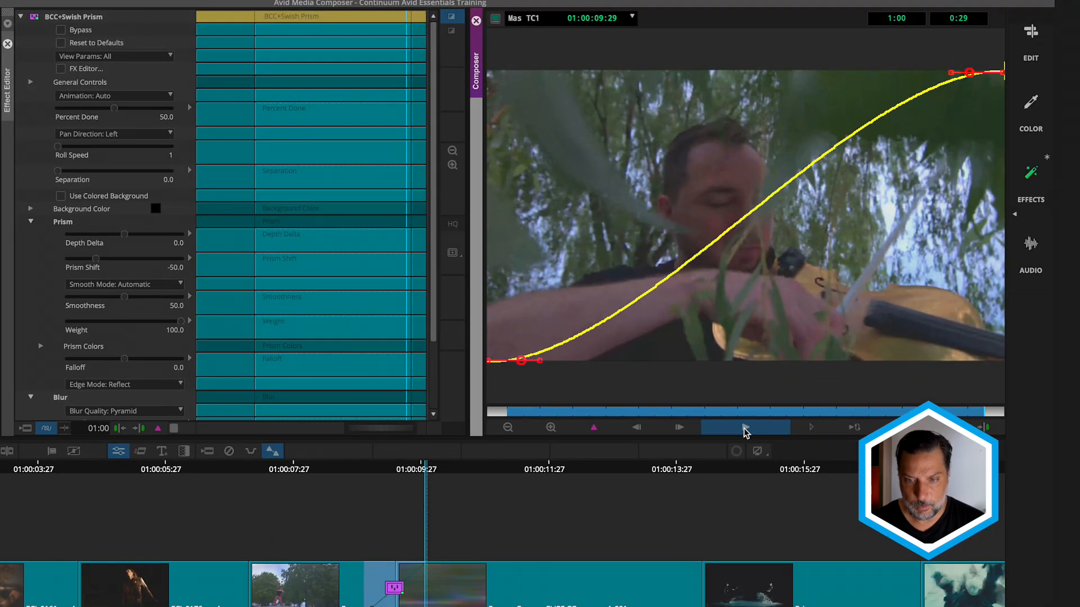
left_click(745, 427)
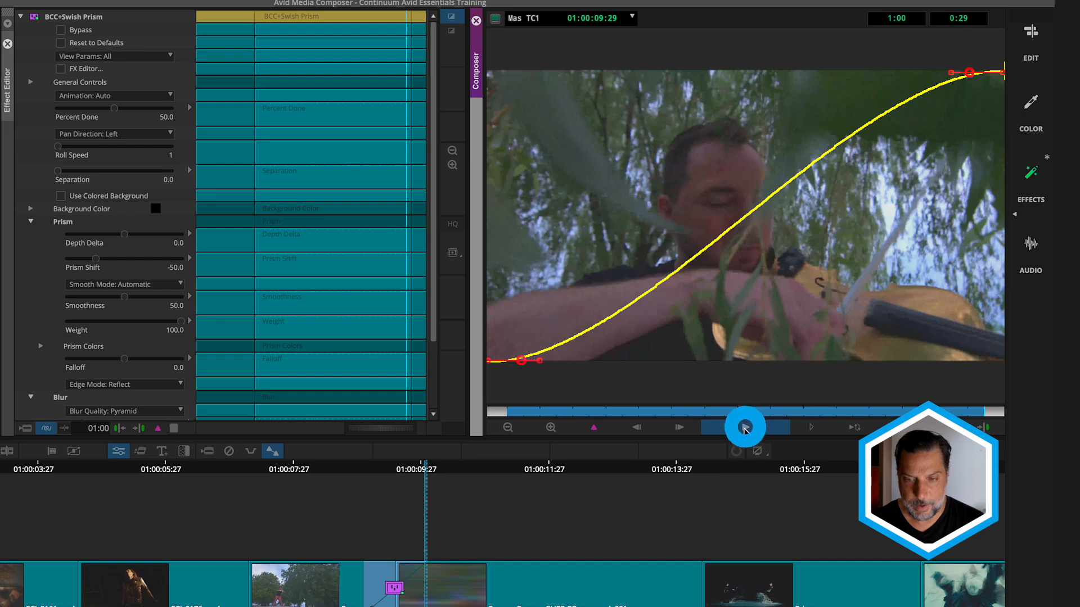
left_click(745, 427)
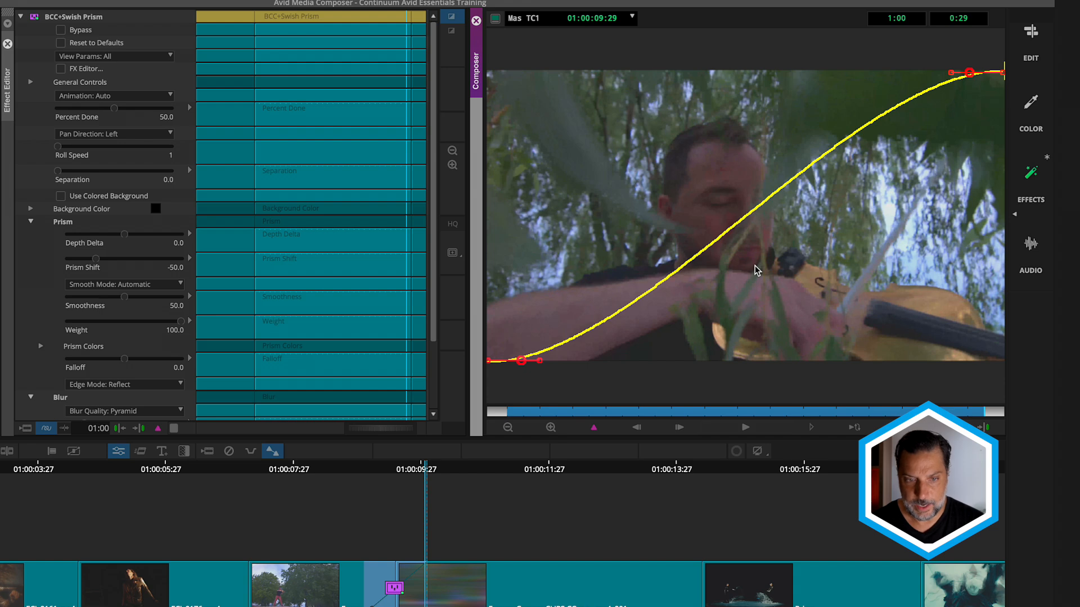
- Open the Swish Prism transition in the FX Editor and set its Prism Shift to 0
left_click(58, 72)
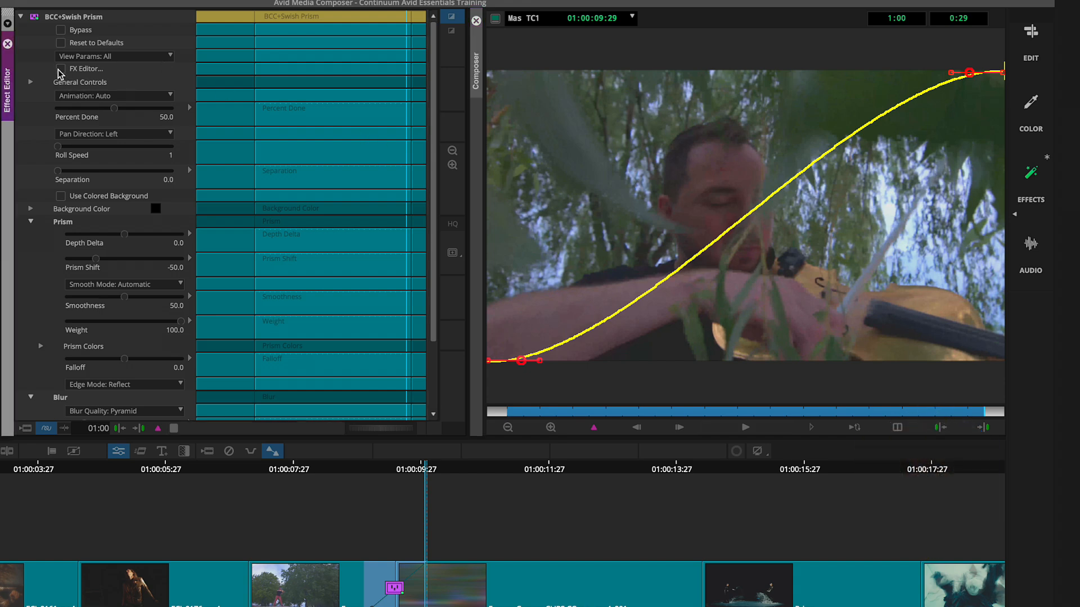
left_click(60, 69)
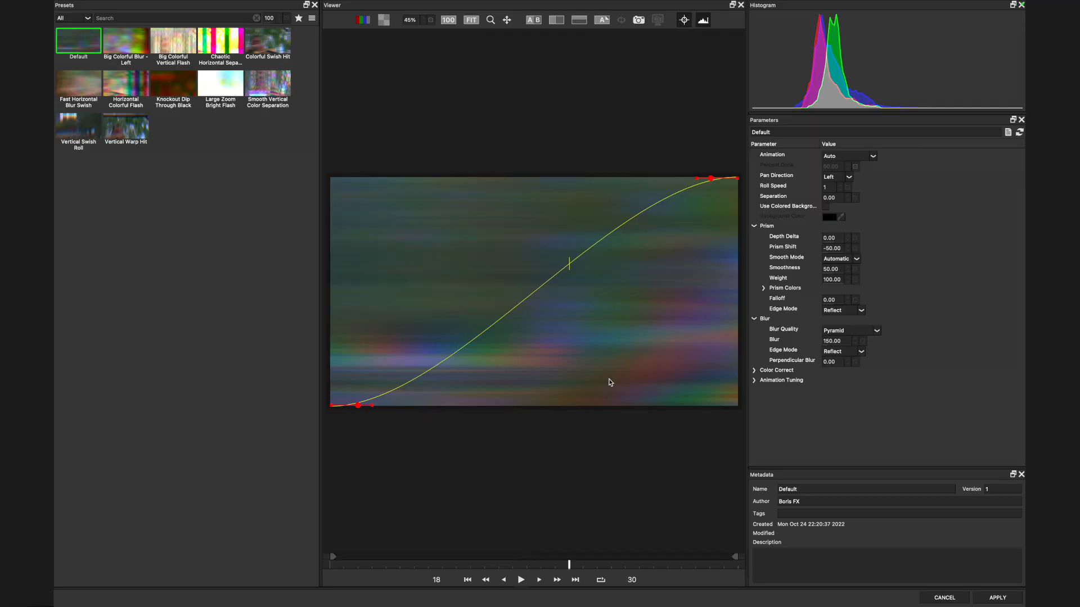
left_click(833, 251)
left_click(830, 272)
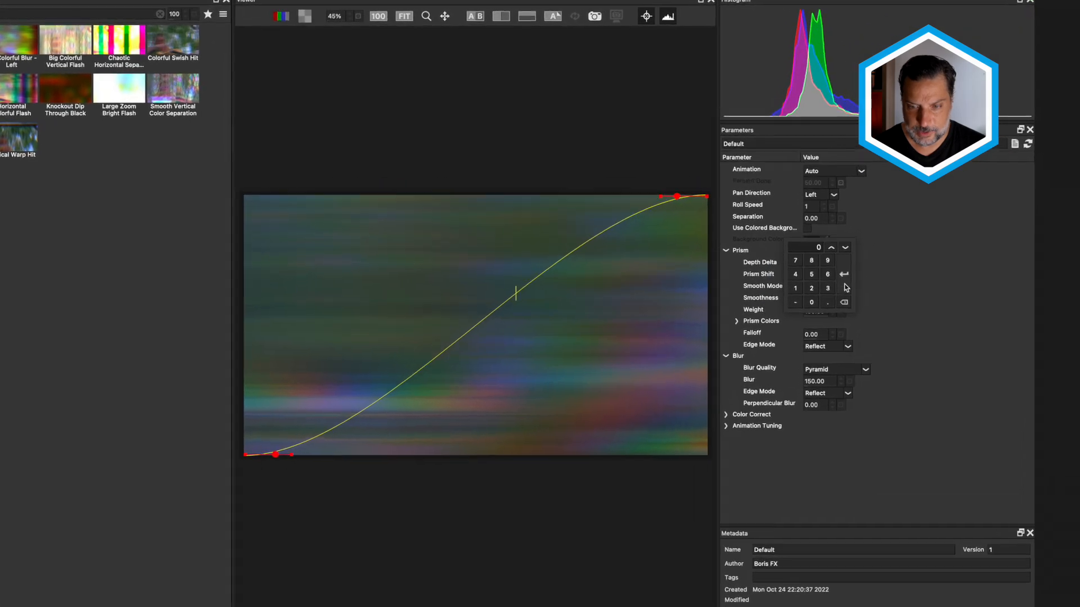
left_click(857, 253)
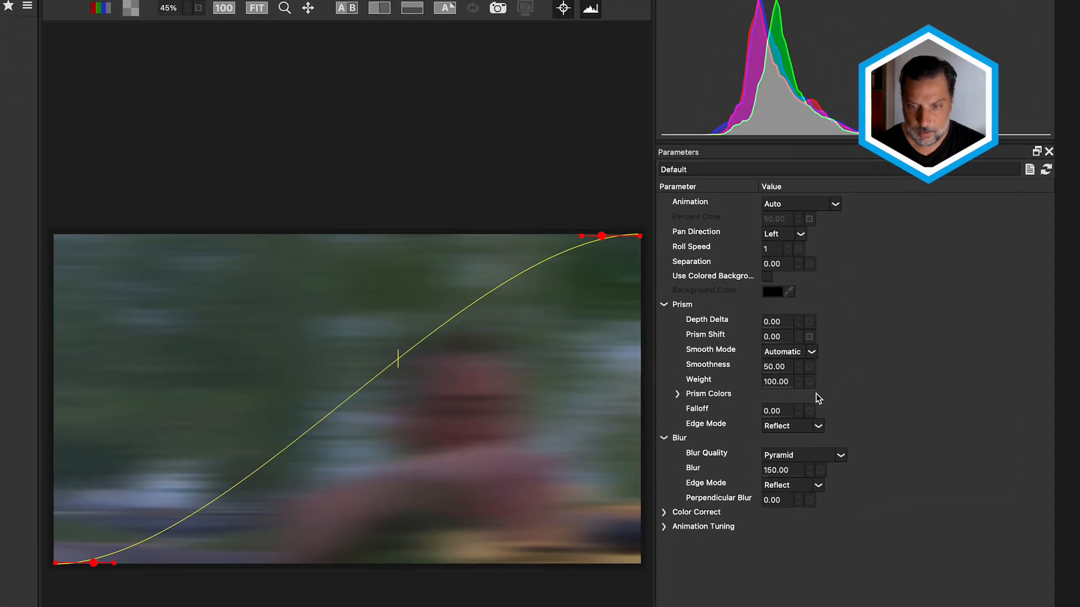
- Set the Swish Prism's Blur amount to 50
left_click(782, 477)
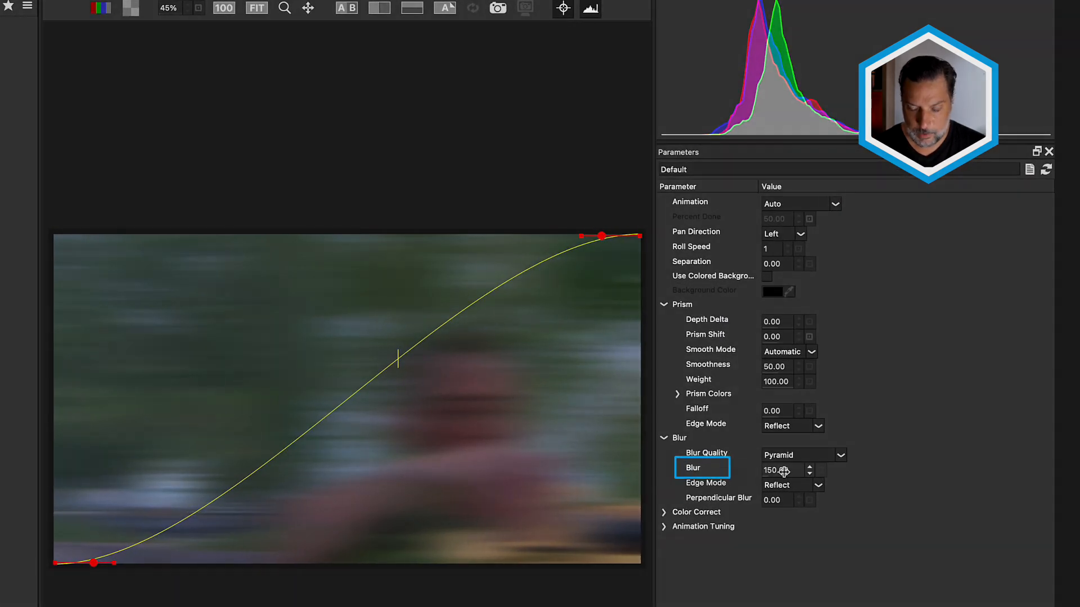
left_click(779, 470)
left_click(787, 503)
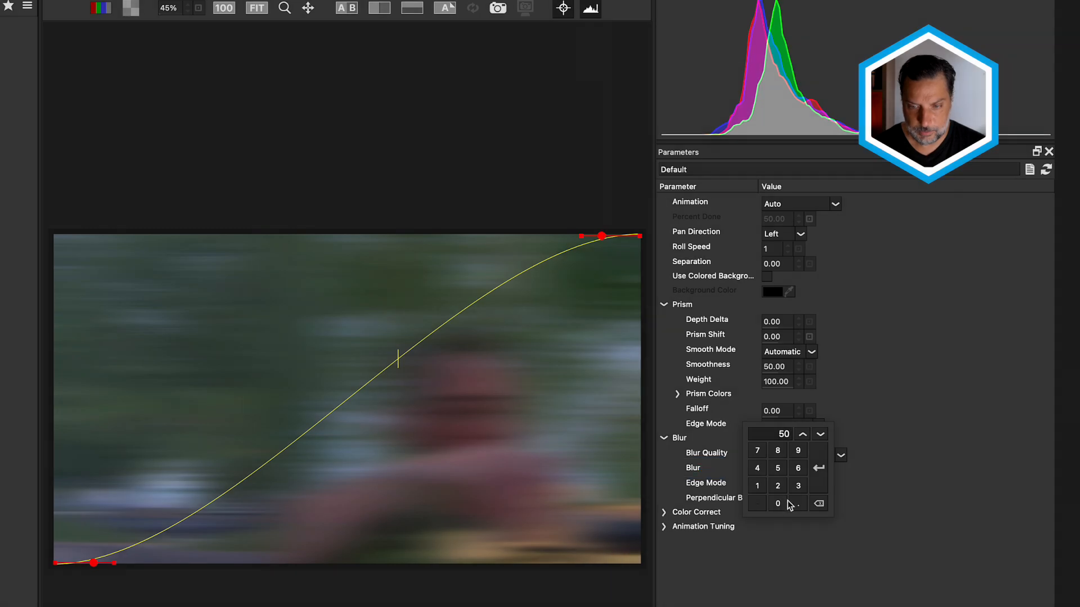
left_click(819, 475)
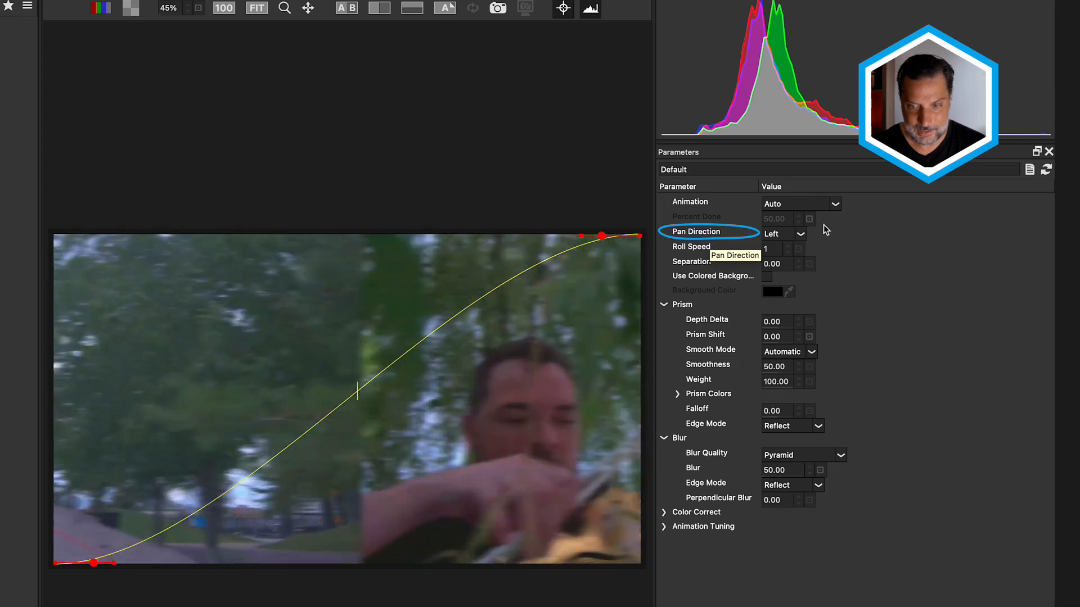
- Set the Pan Direction to Top, try a Roll Speed of 3, and settle on 2
left_click(801, 233)
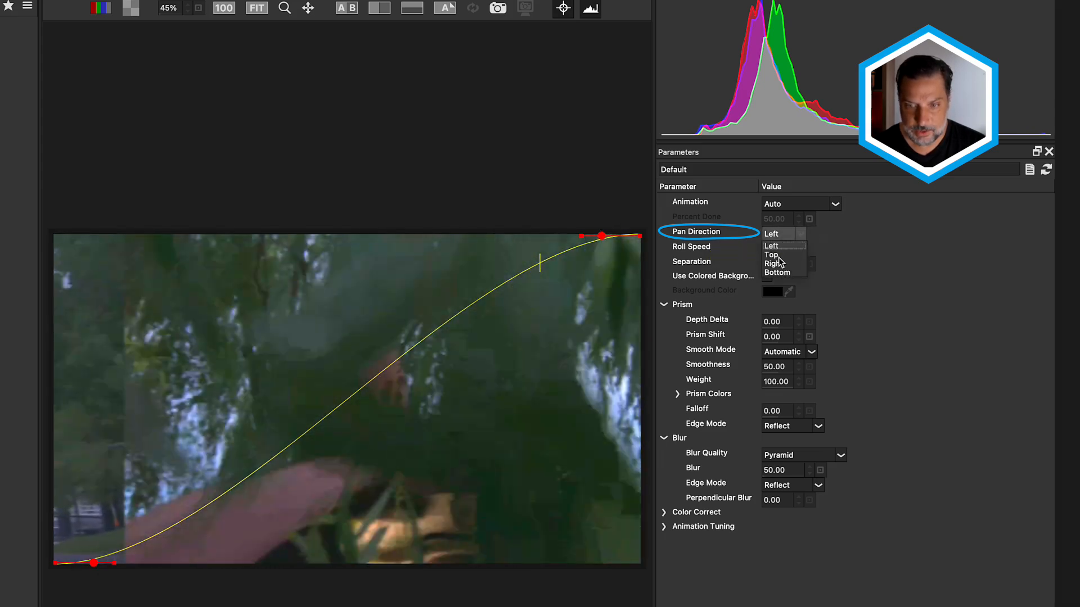
left_click(772, 254)
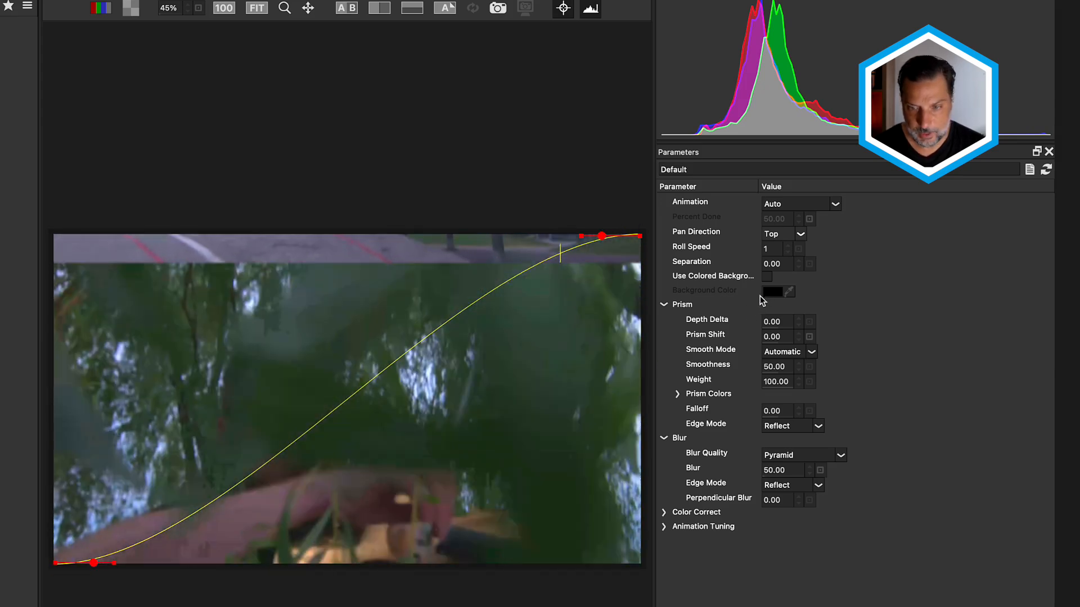
left_click(787, 246)
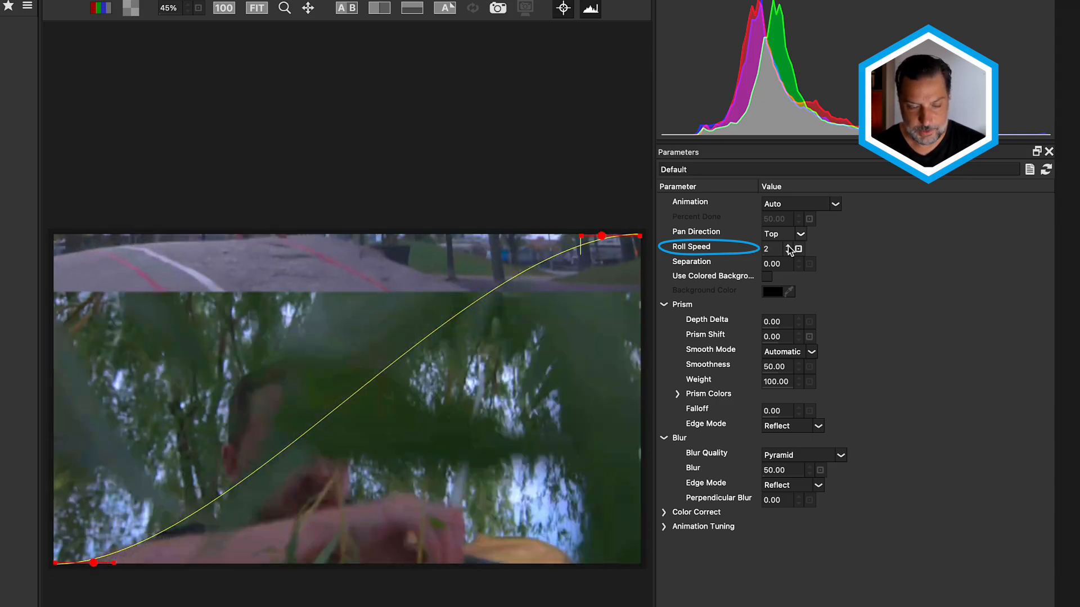
left_click(788, 247)
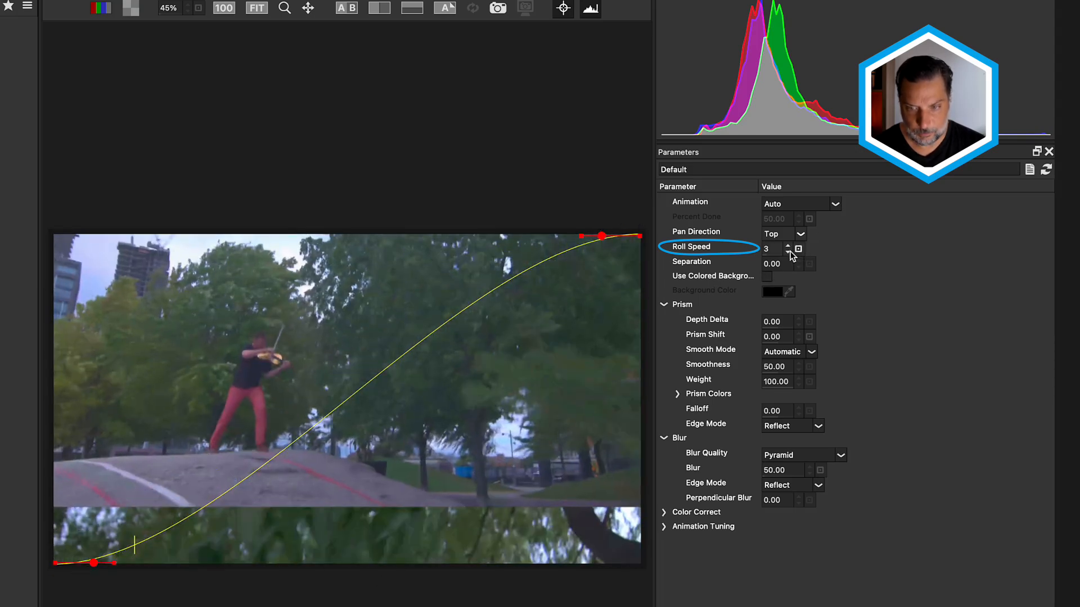
left_click(788, 252)
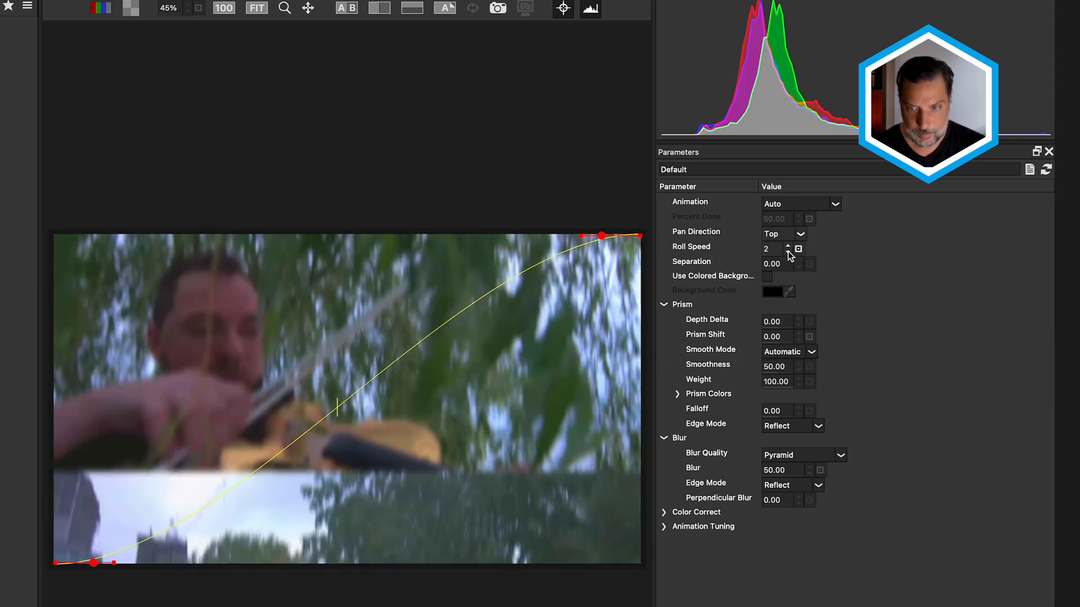
- Increase the Separation between the rolling images to 11
left_click(797, 261)
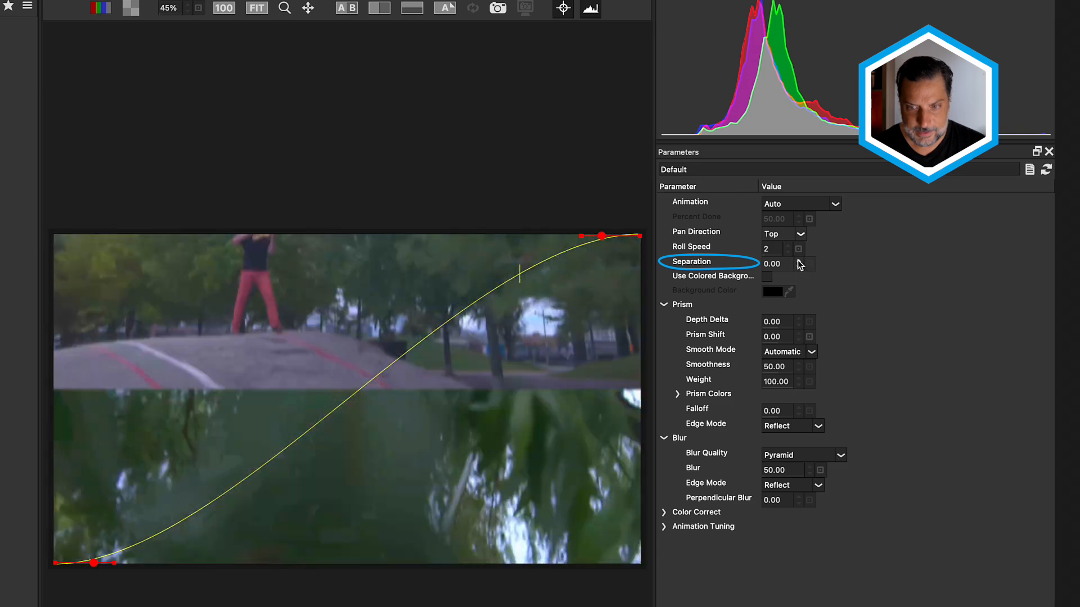
left_click(797, 260)
left_click(797, 260)
left_click(797, 260)
left_click(797, 260)
left_click(797, 260)
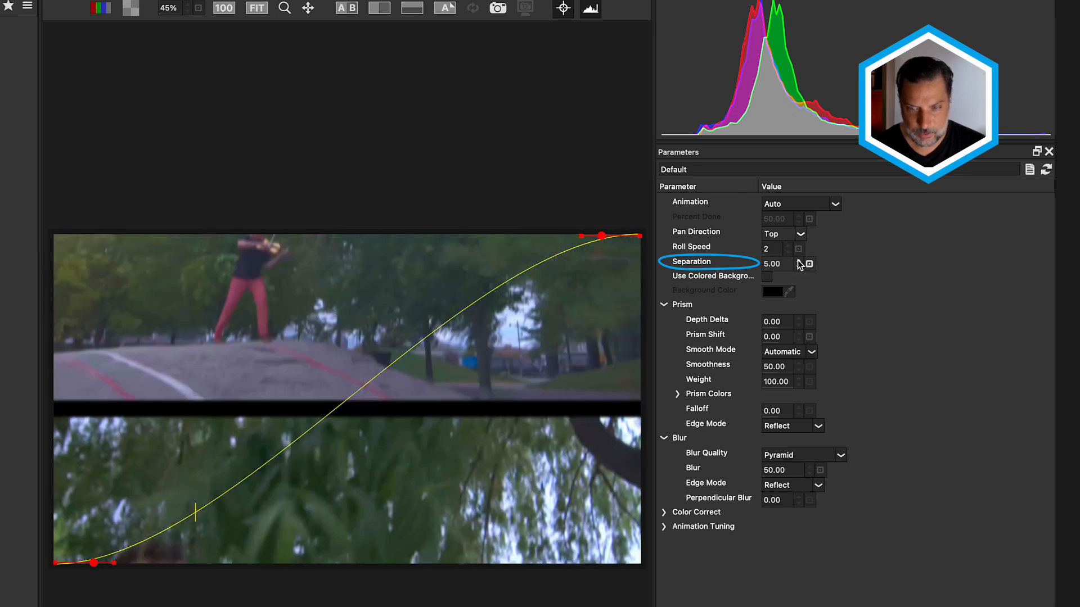
left_click(798, 260)
left_click(797, 260)
left_click(798, 260)
left_click(798, 260)
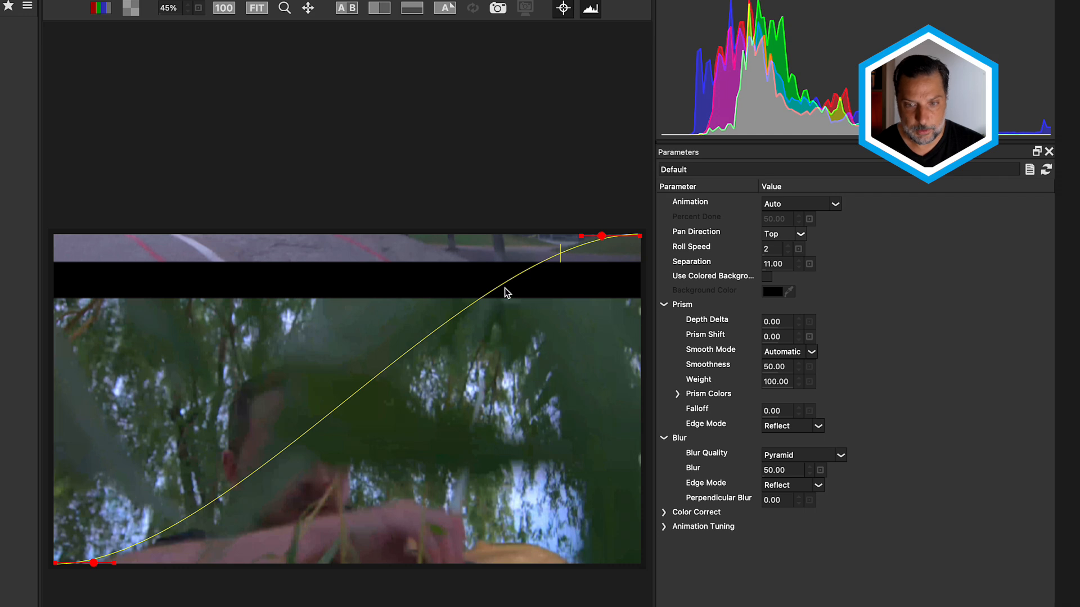
- Enable the Swish Prism's colored background and set the Background Color to the saved blue swatch
left_click(767, 277)
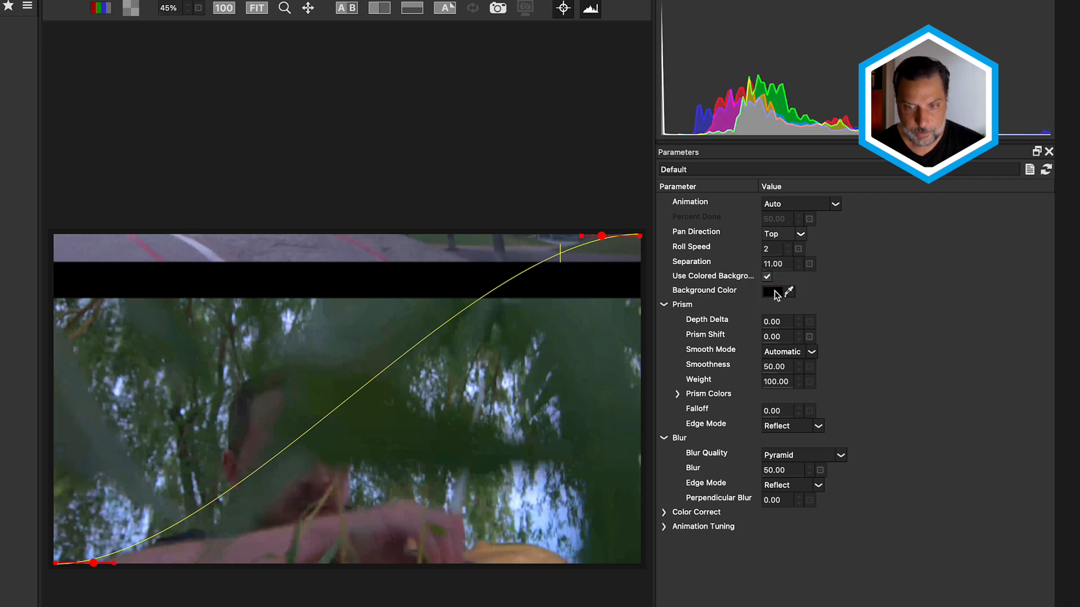
left_click(772, 292)
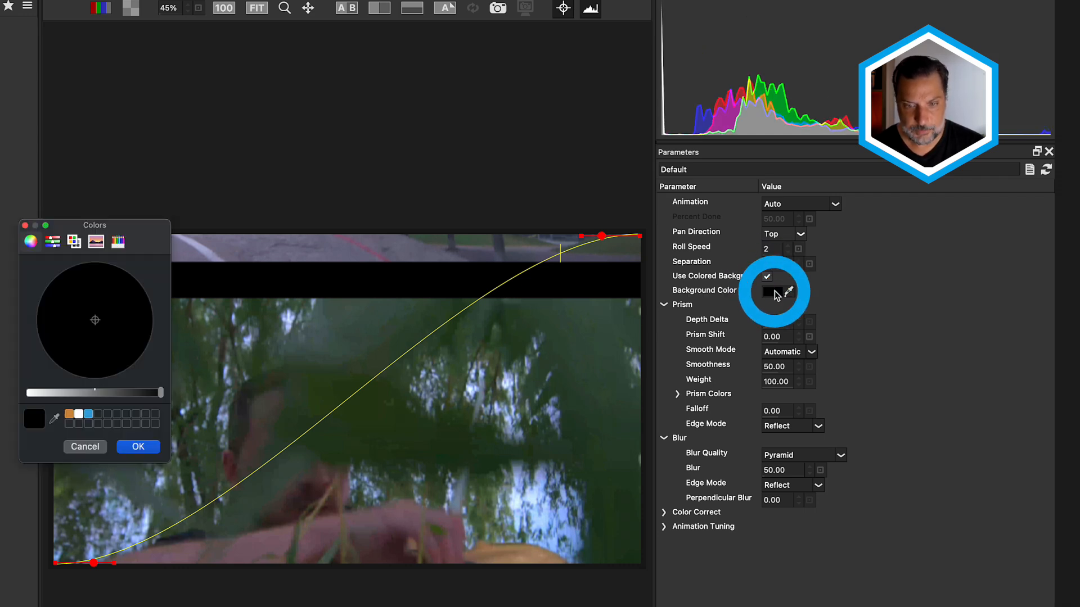
left_click(89, 417)
left_click(138, 447)
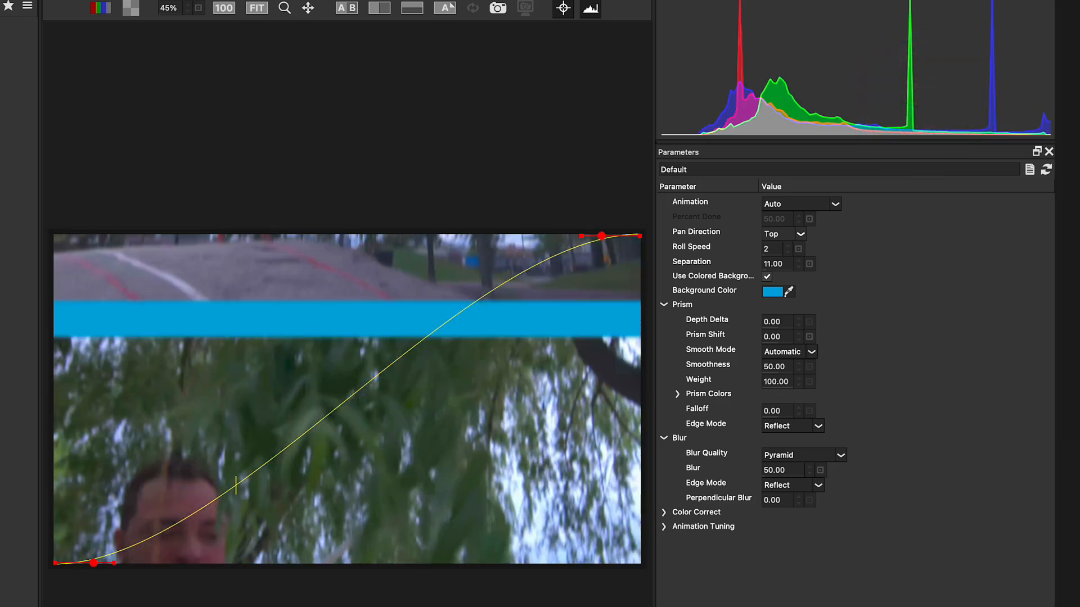
- Set the Depth Delta to -0.25 and the Prism Shift to 71, and apply the changes to the timeline
mouse_move(778, 322)
left_mouse_down()
mouse_move(800, 323)
mouse_move(744, 337)
mouse_move(819, 336)
left_mouse_up()
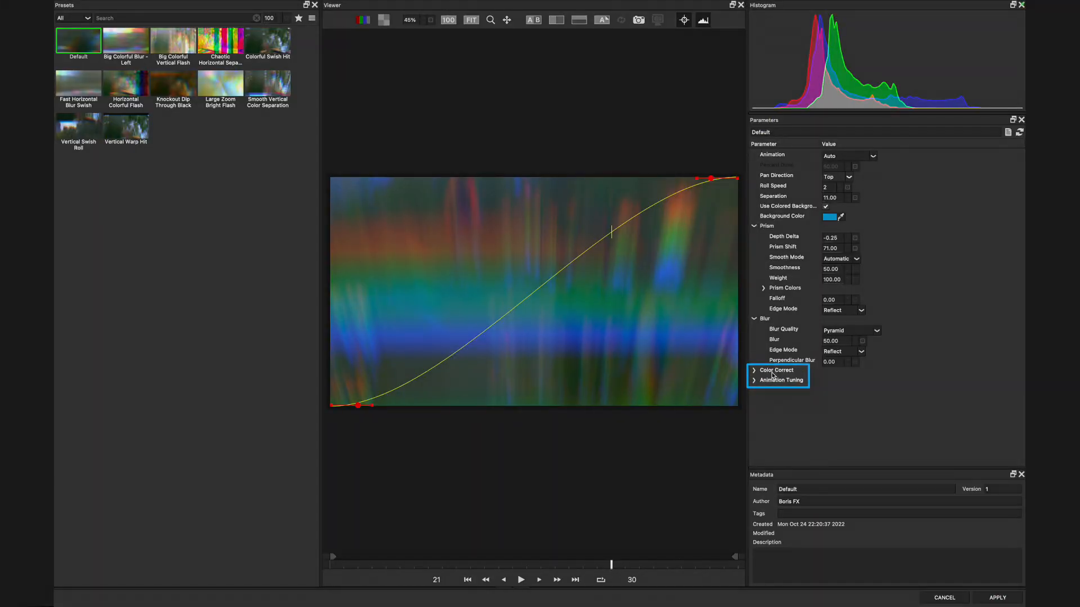
left_click(998, 598)
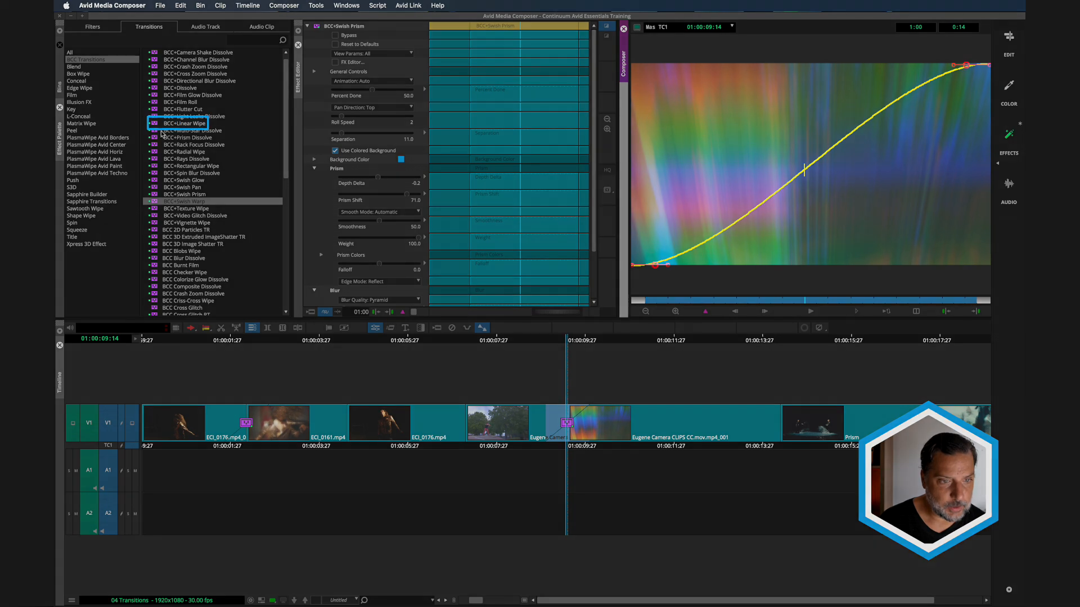
- Replace the Swish Prism between the two violinist clips with the BCC+Linear Wipe transition and play it
left_click(154, 124)
left_click_drag(154, 125, 470, 364)
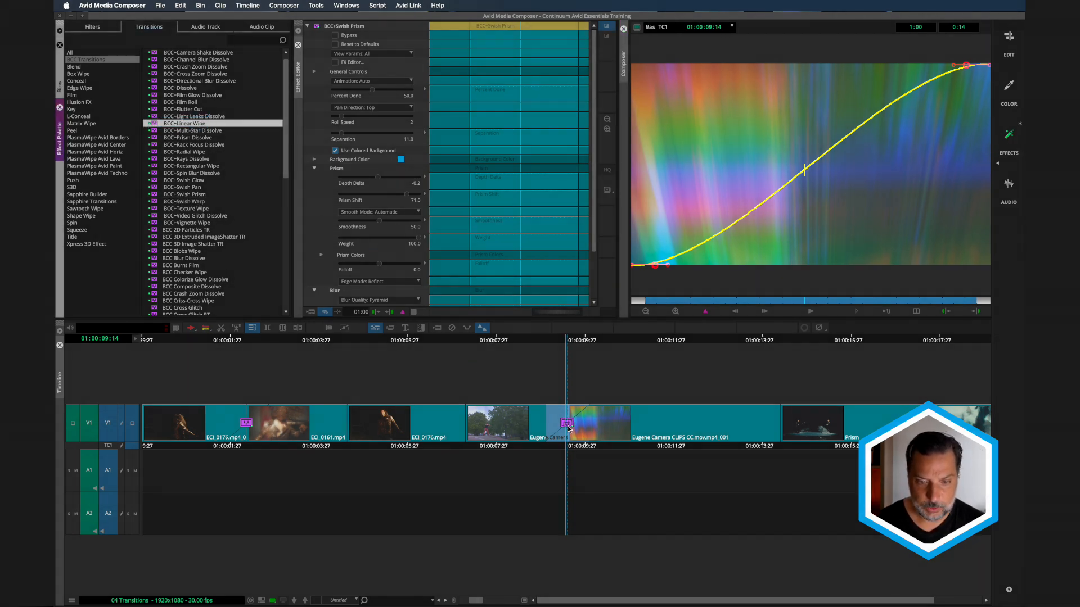
left_click_drag(568, 429, 568, 430)
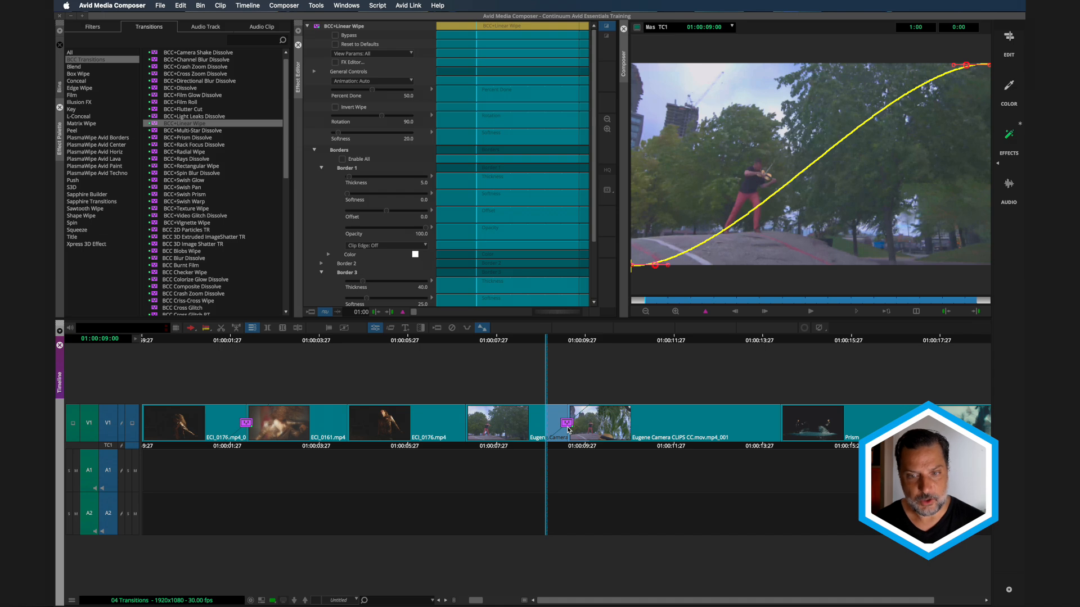
left_click(812, 311)
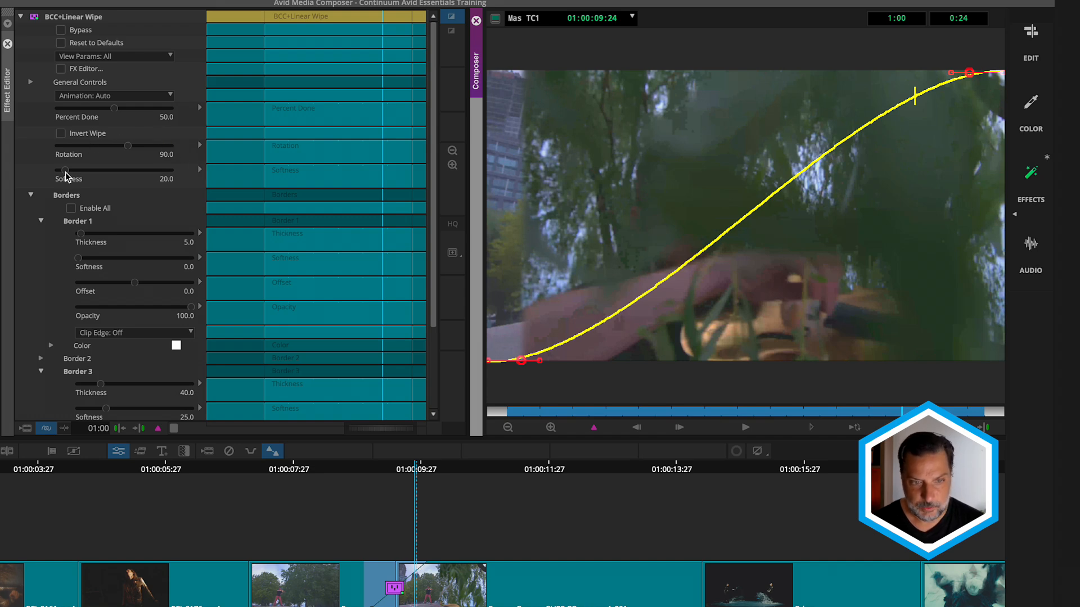
- Set the Linear Wipe's Softness to 0 and Rotation to 240, and preview the angled wipe
left_click_drag(65, 173, 56, 174)
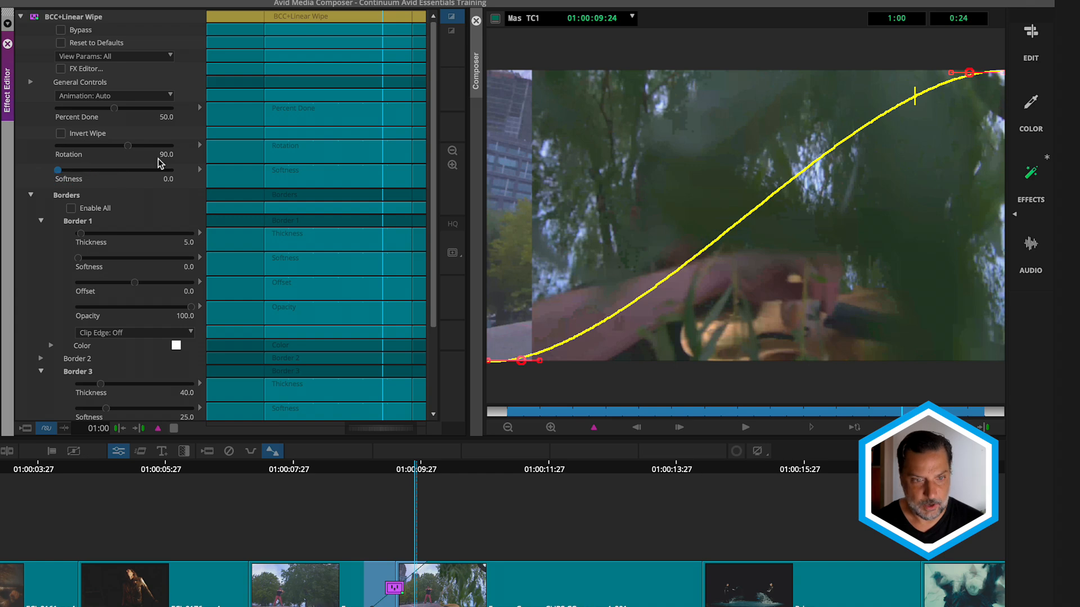
mouse_move(128, 148)
left_mouse_down()
mouse_move(119, 149)
mouse_move(151, 146)
left_mouse_up()
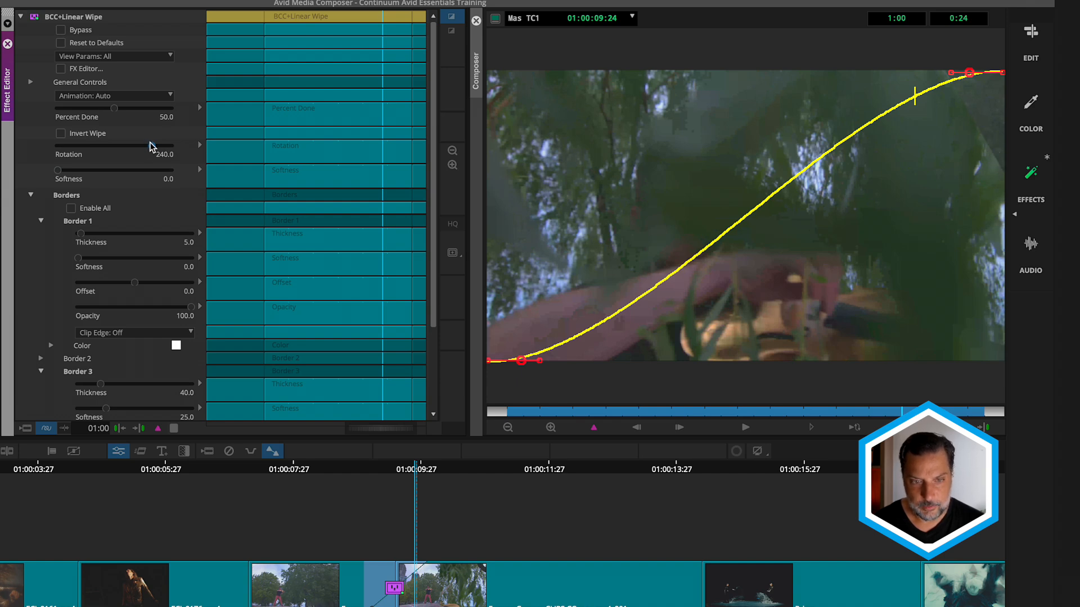
left_click(740, 427)
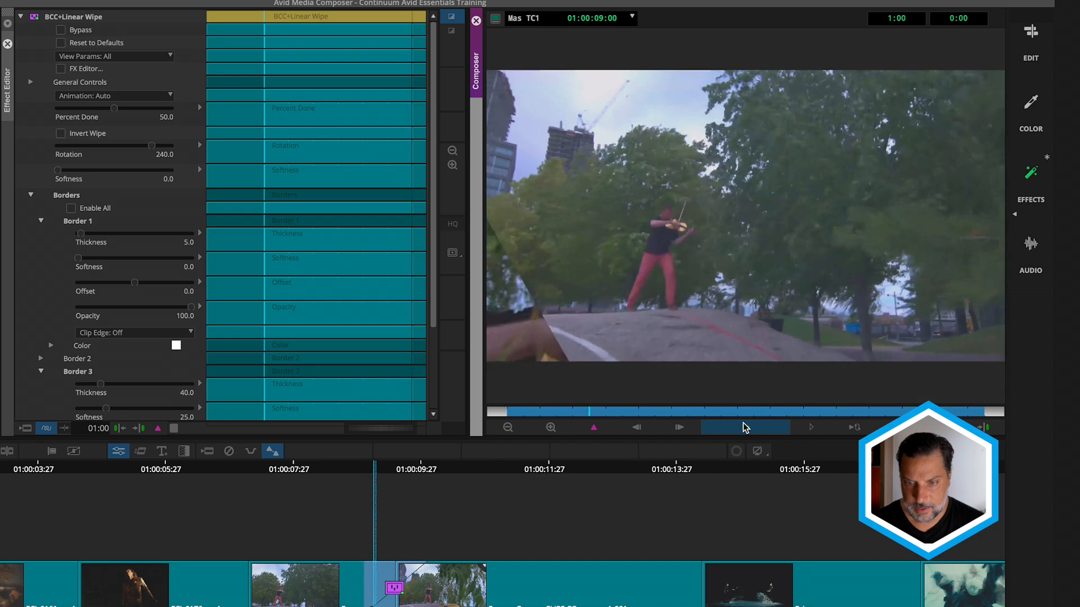
left_click(744, 427)
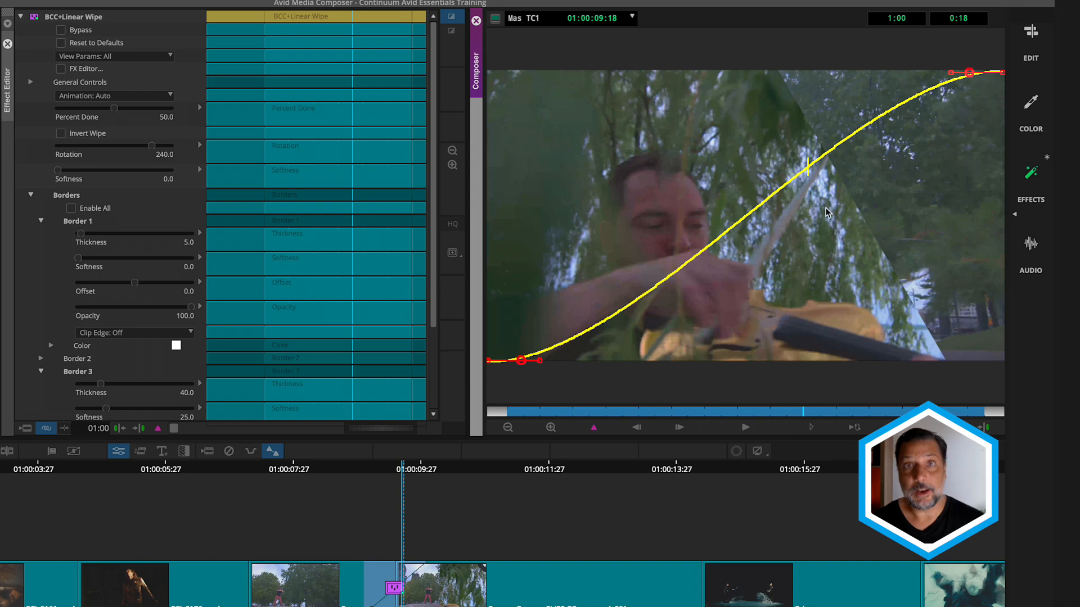
- Enable all of the Linear Wipe's borders and set the Thickness of Border 2 and Border 3 to 0
left_click(71, 209)
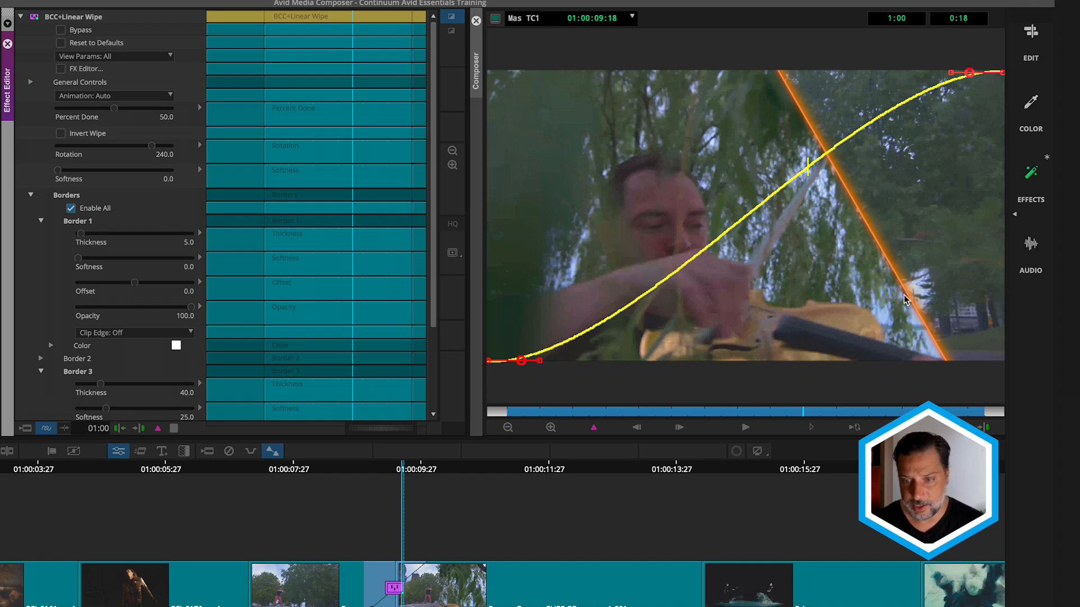
left_click(713, 113)
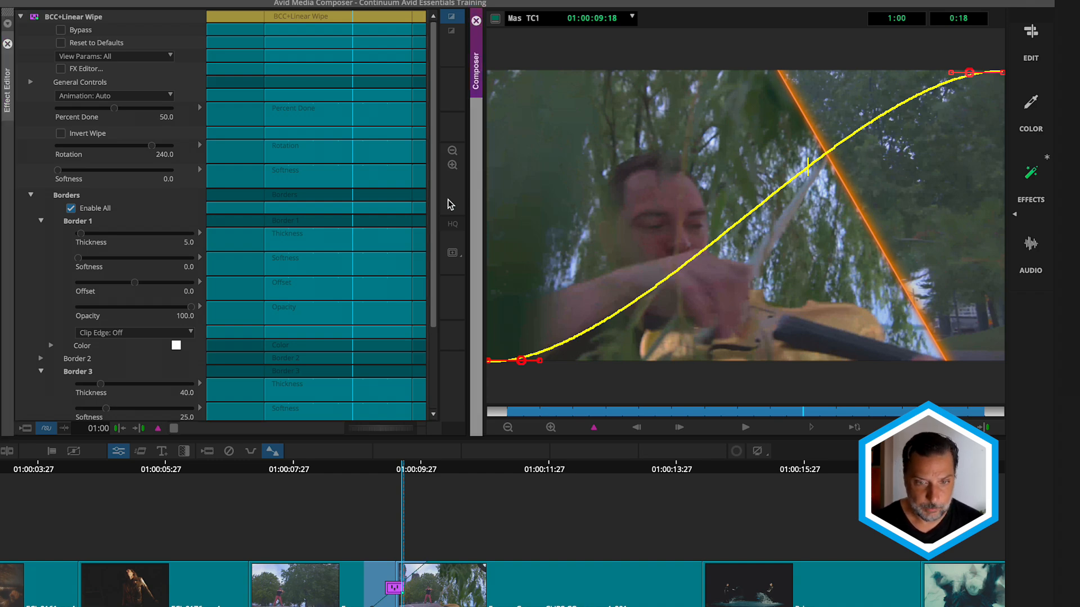
left_click_drag(430, 209, 419, 294)
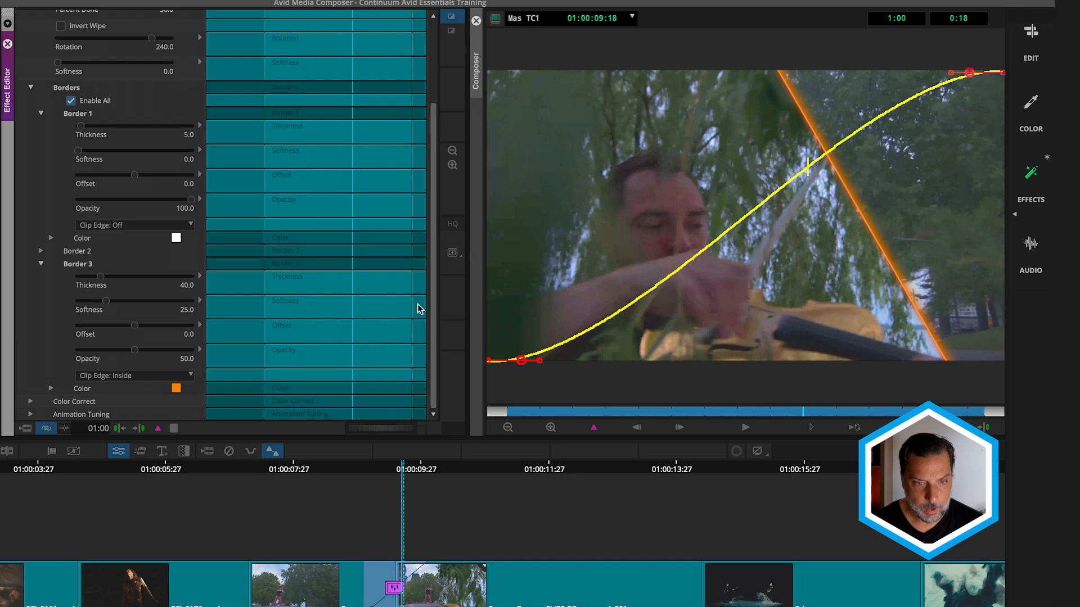
left_click(41, 251)
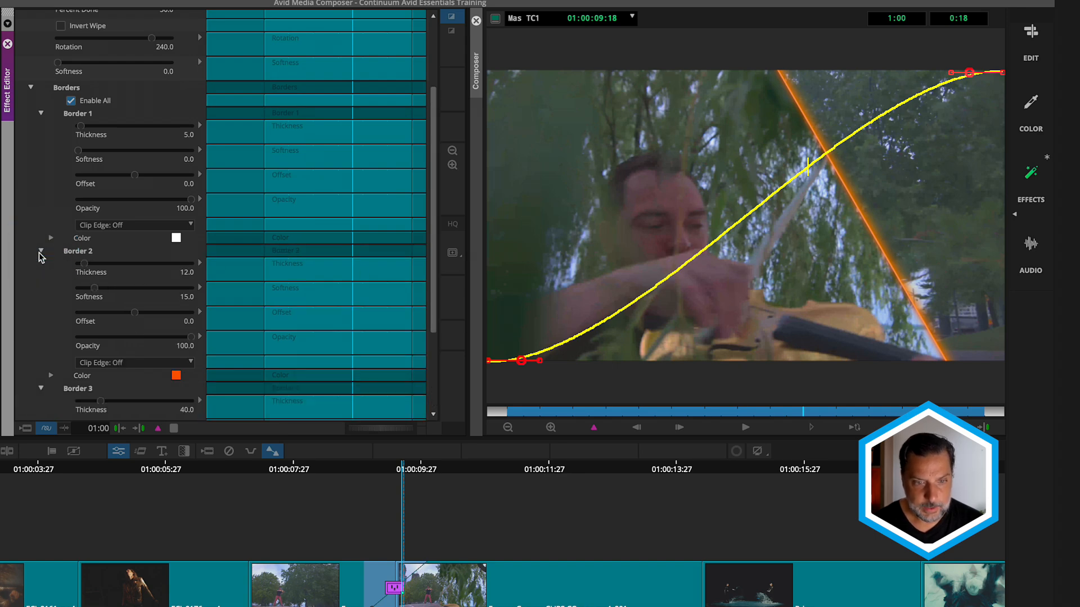
left_click_drag(86, 264, 59, 273)
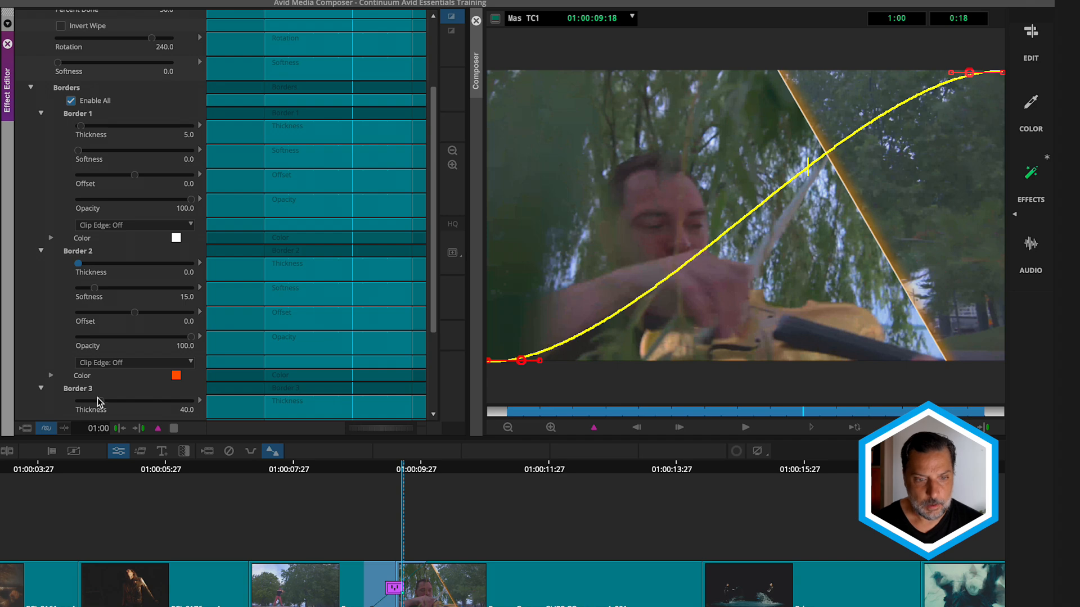
left_click_drag(97, 400, 56, 399)
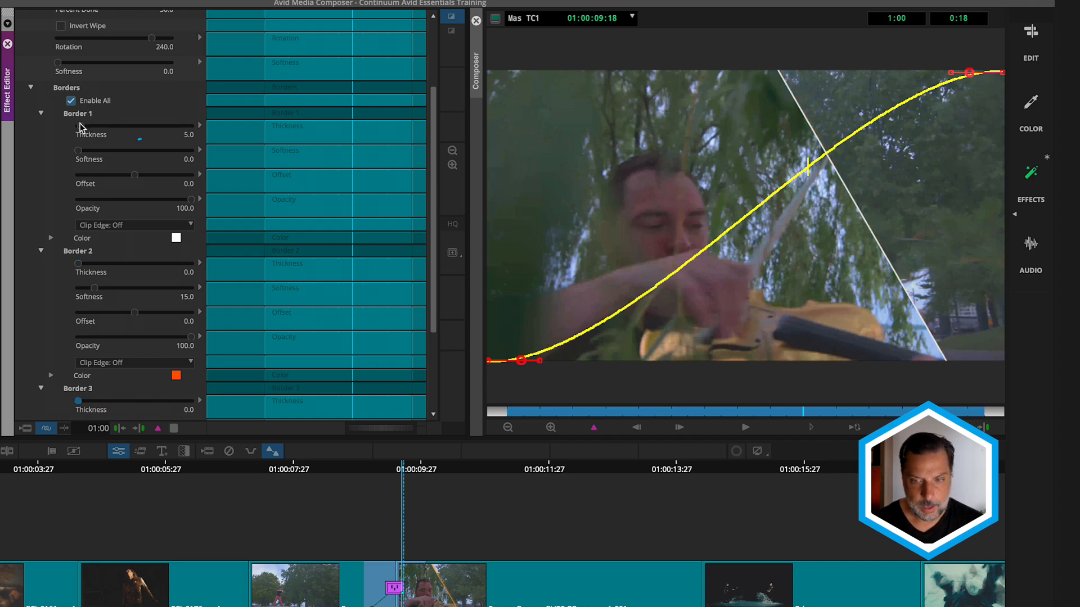
- Set Border 1's Thickness to 15 and play the transition with its white border
left_click_drag(80, 126, 86, 124)
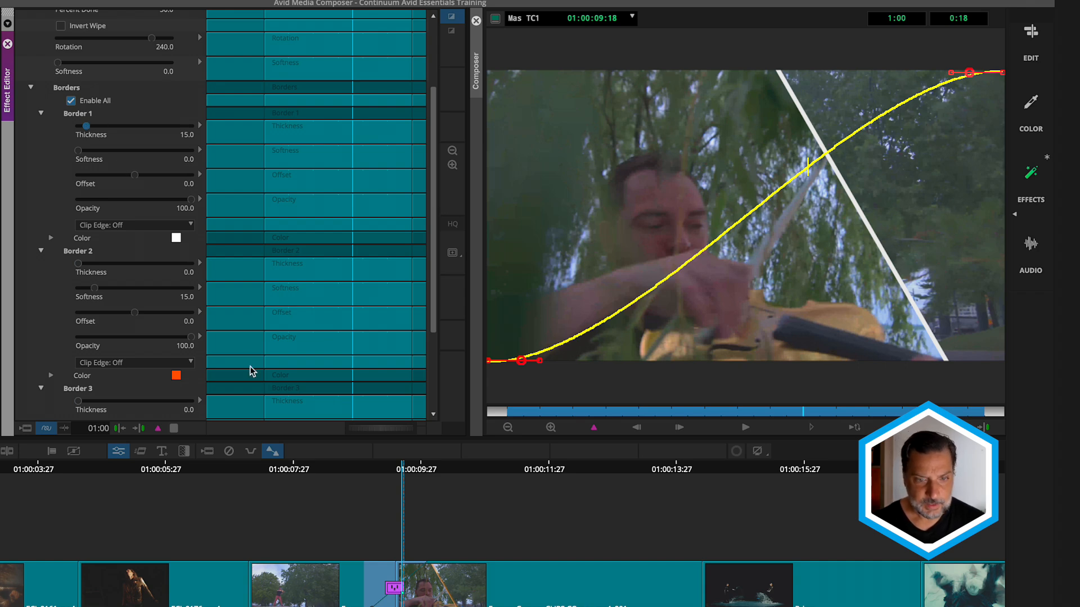
left_click(746, 428)
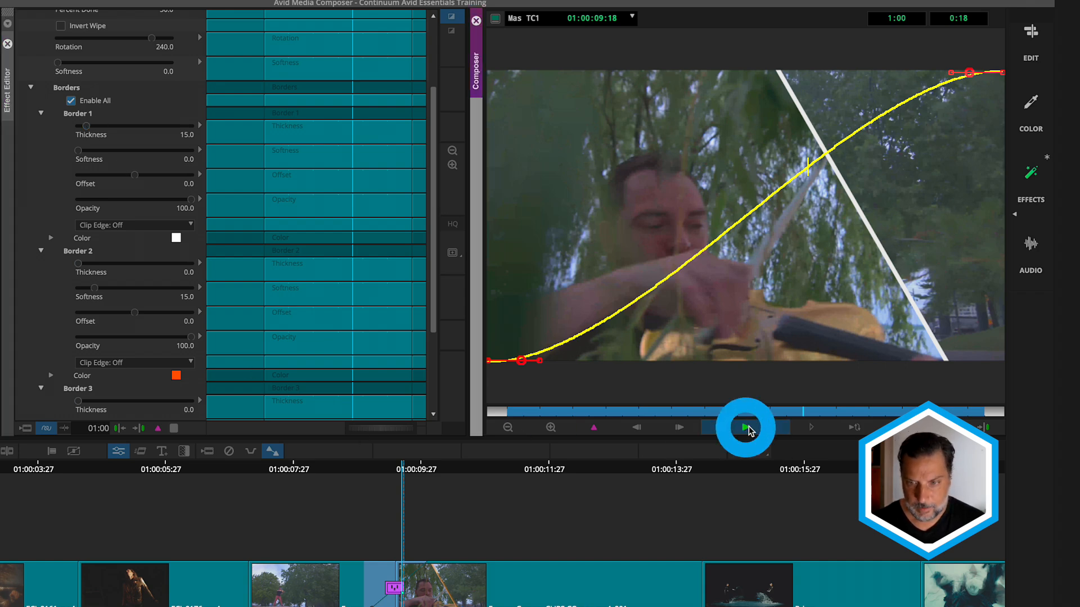
left_click(745, 427)
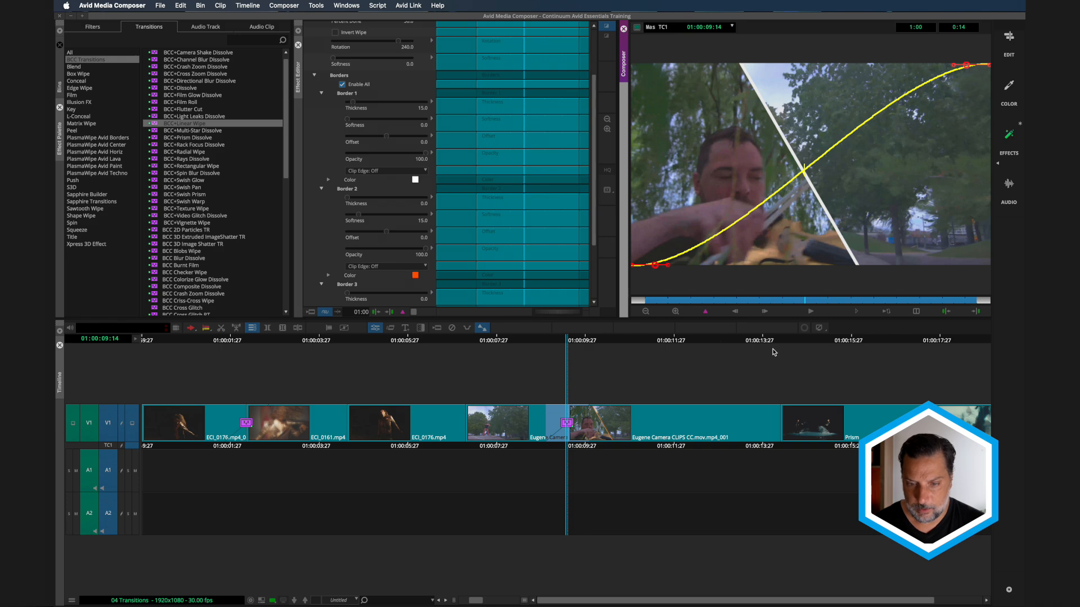
- Apply the BCC+Flutter Cut transition to the cut at the end of the Prism clip
left_click_drag(777, 346, 931, 344)
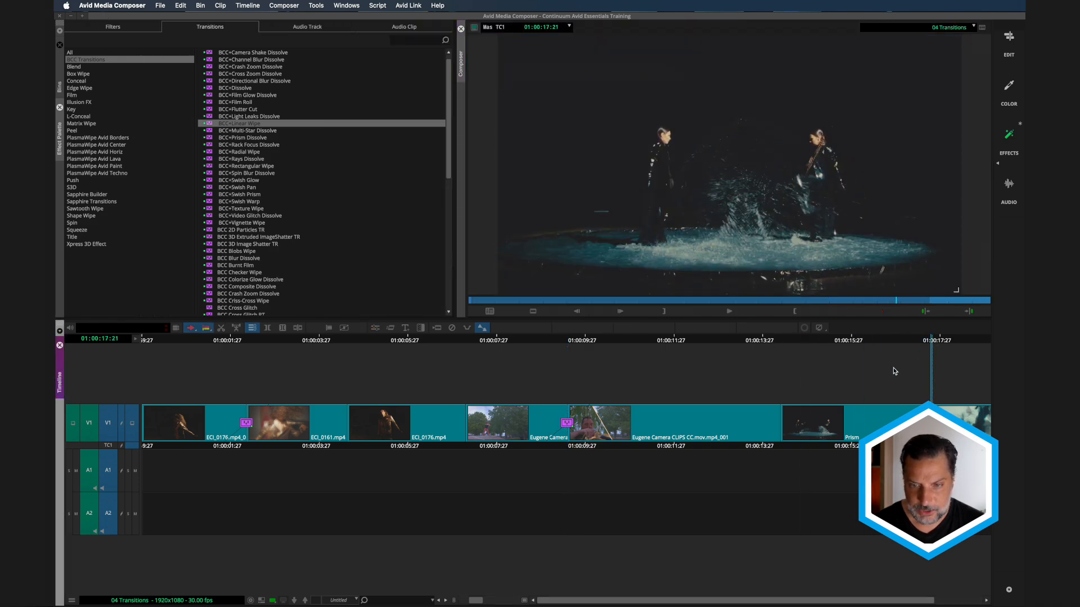
scroll(895, 371, "down", 3)
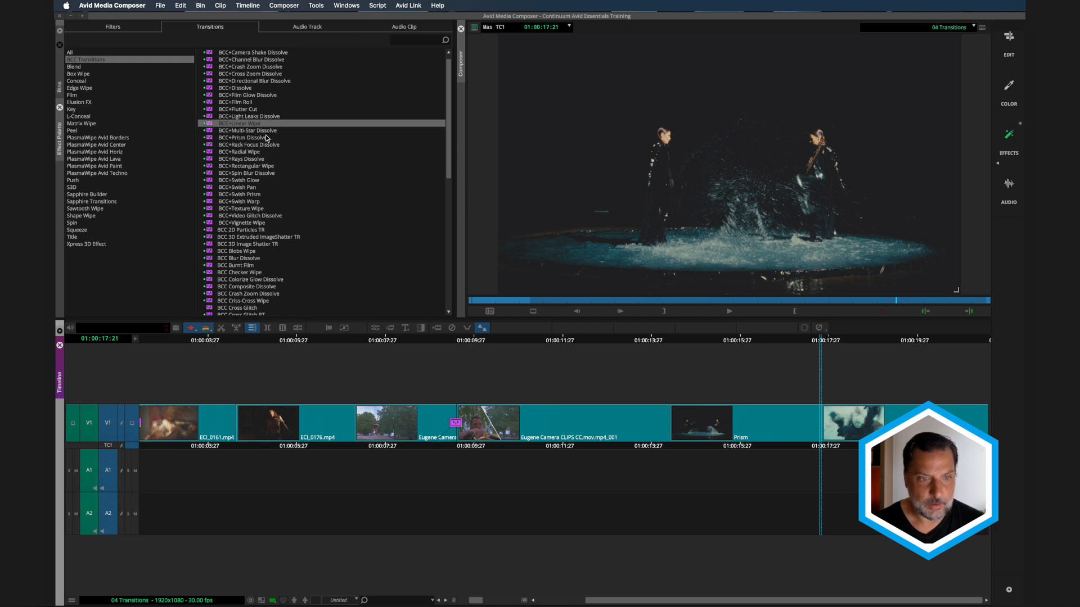
left_click(207, 110)
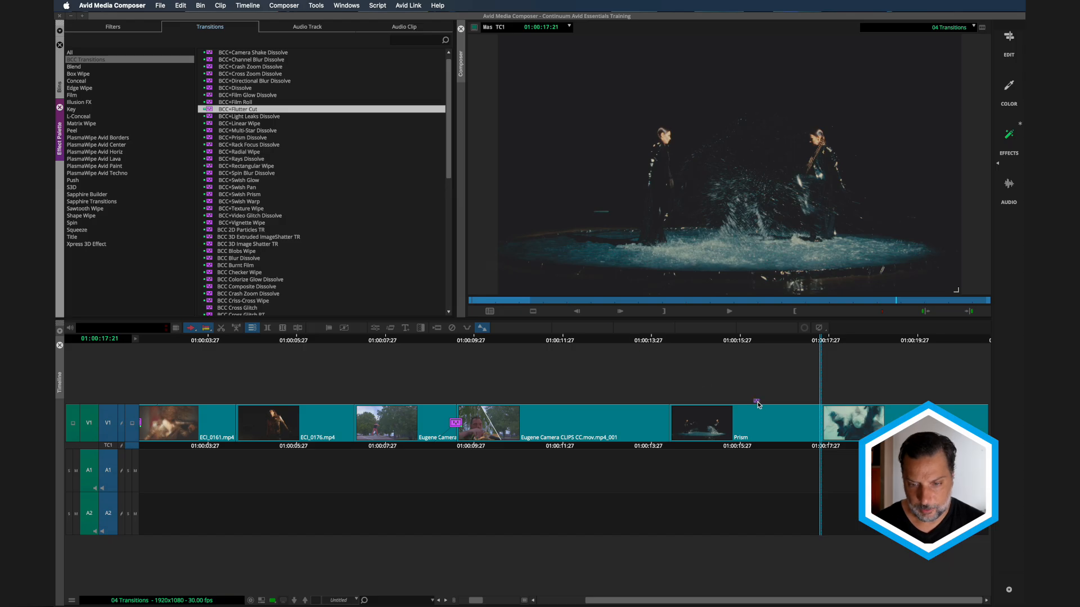
left_click_drag(757, 405, 815, 425)
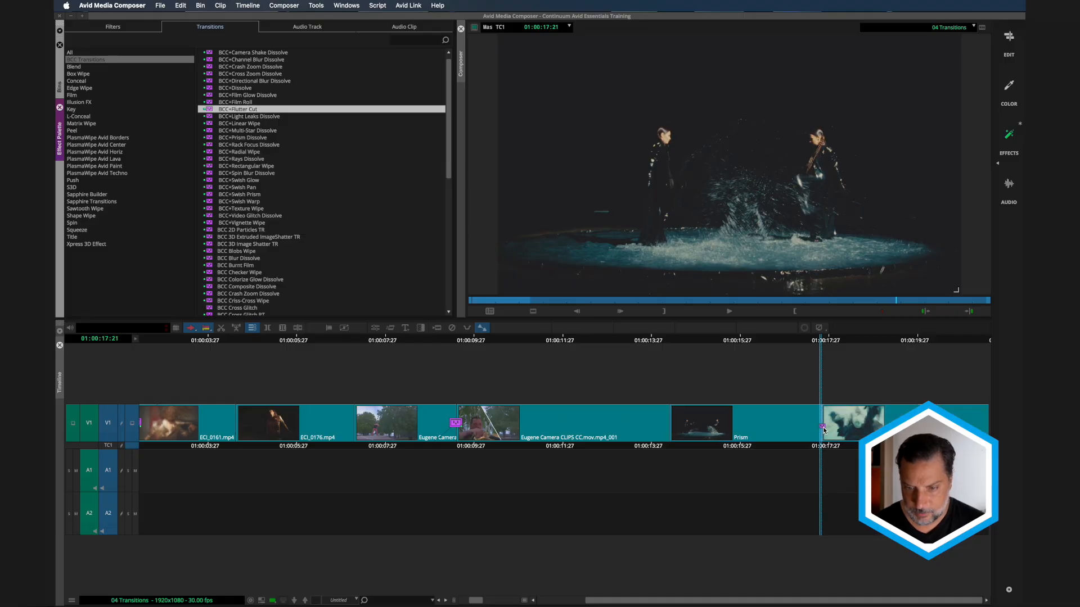
left_click_drag(824, 430, 822, 425)
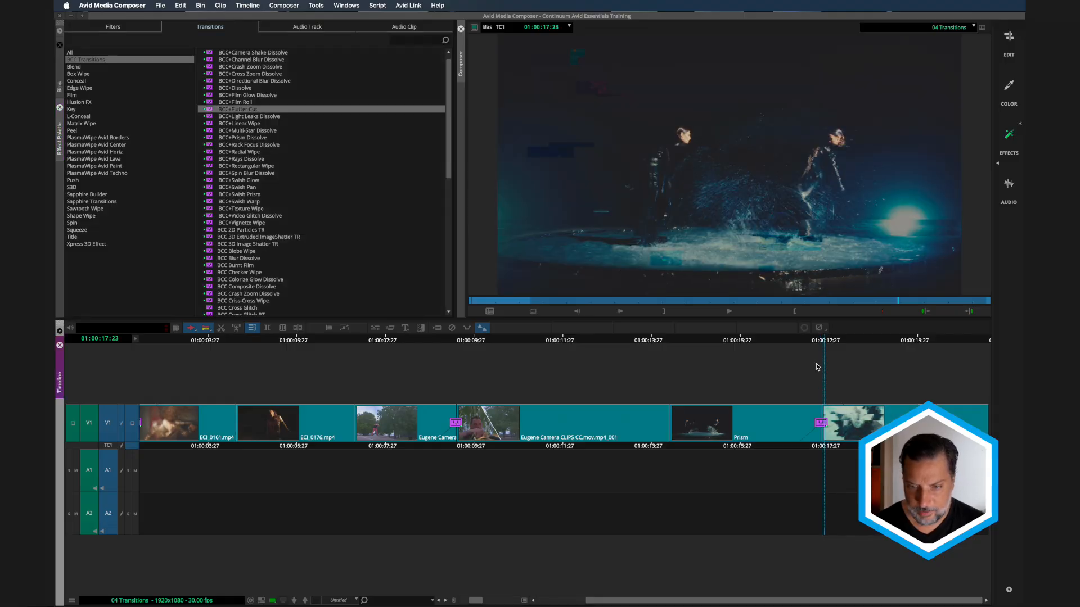
- Open the Flutter Cut in the Effect Editor, play the transition, and park at its midpoint
left_click(820, 343)
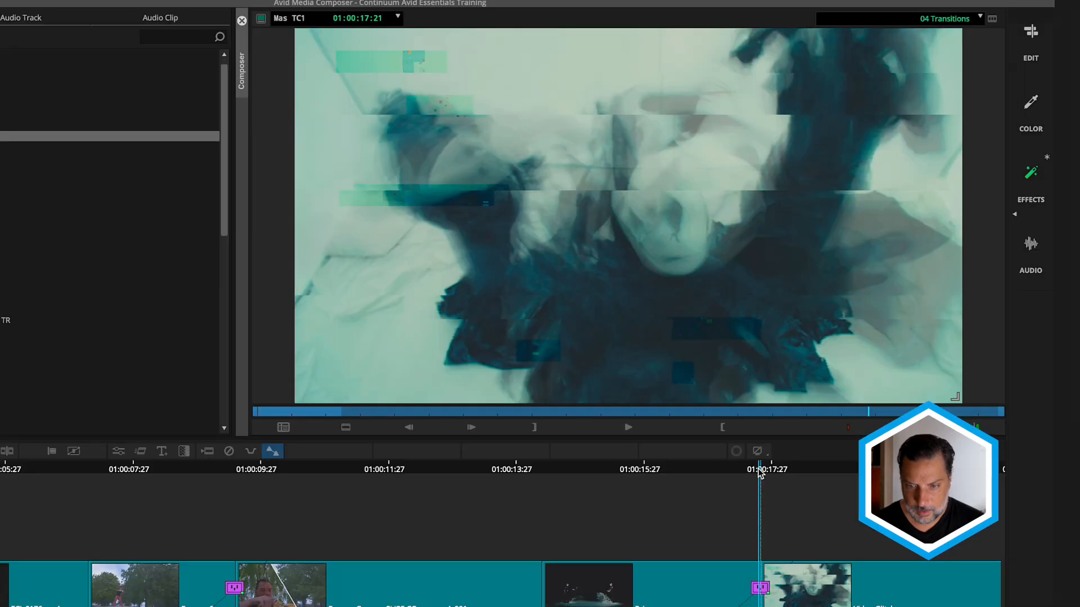
left_click(118, 452)
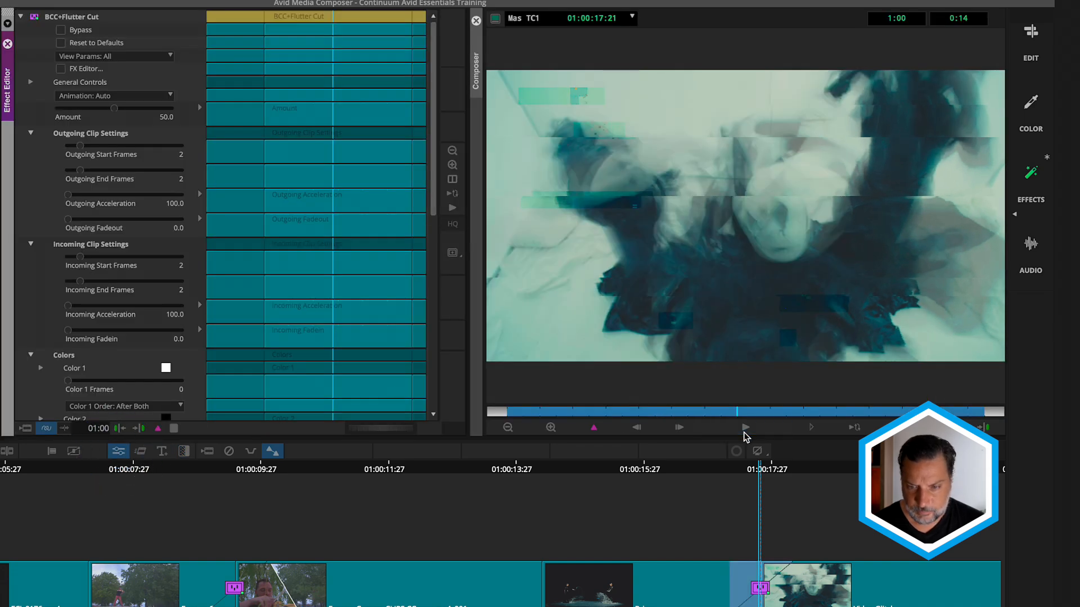
left_click(744, 430)
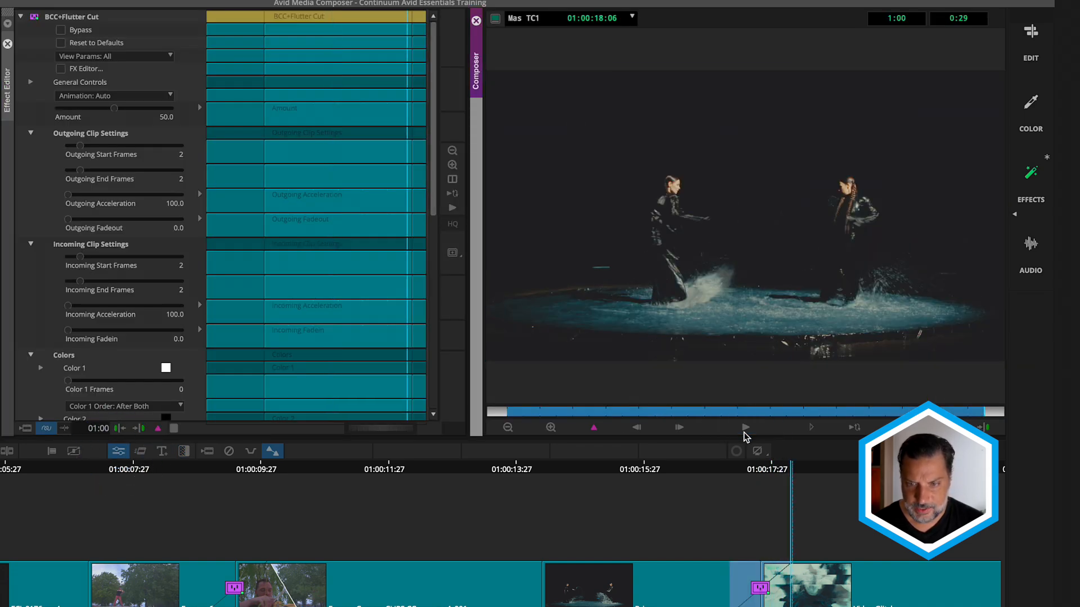
left_click(743, 432)
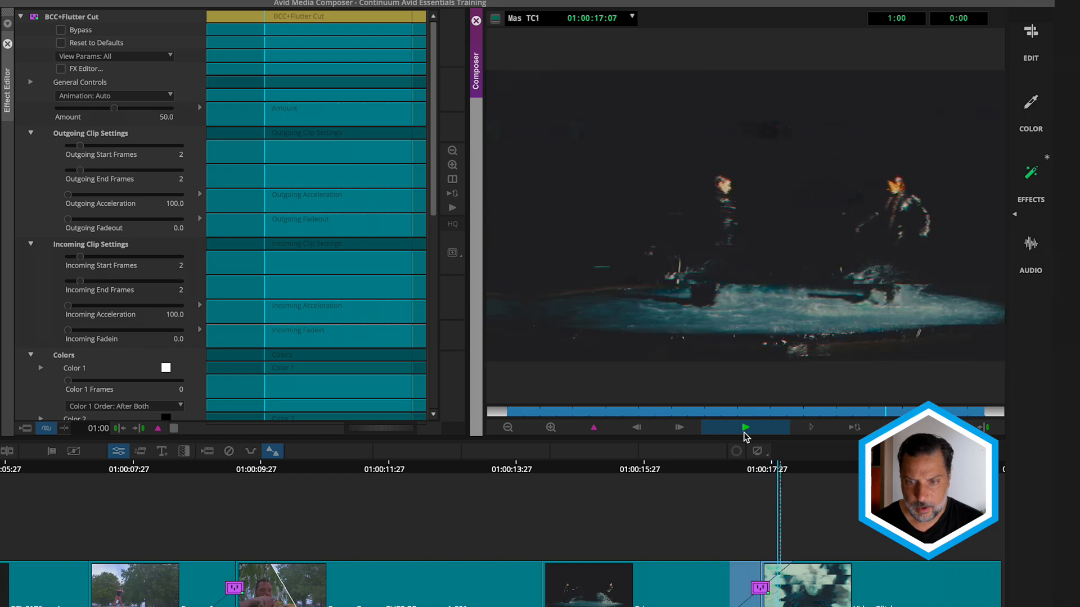
left_click(743, 432)
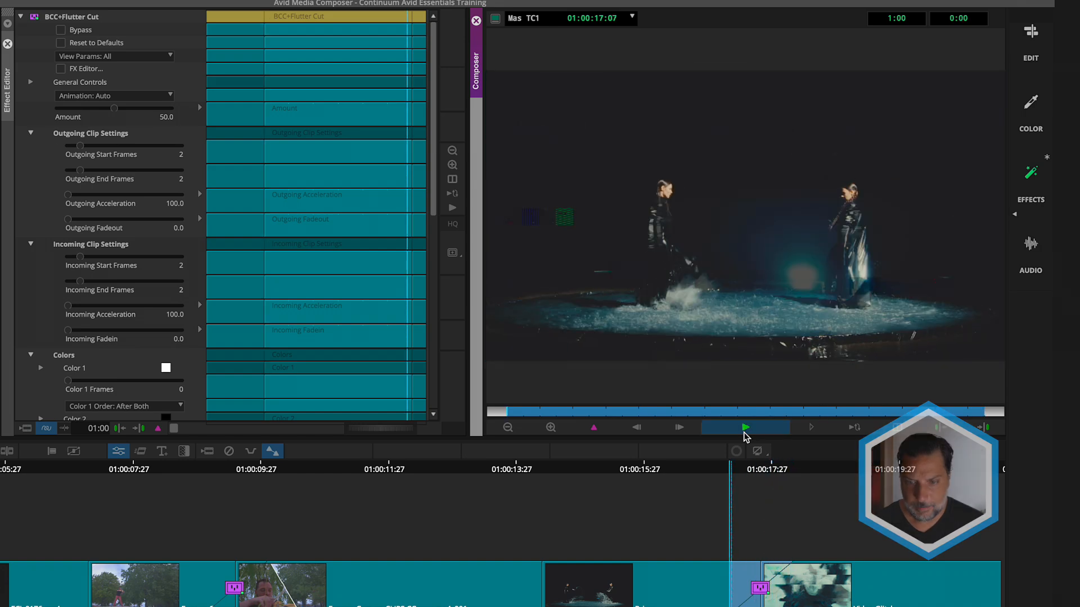
left_click(744, 410)
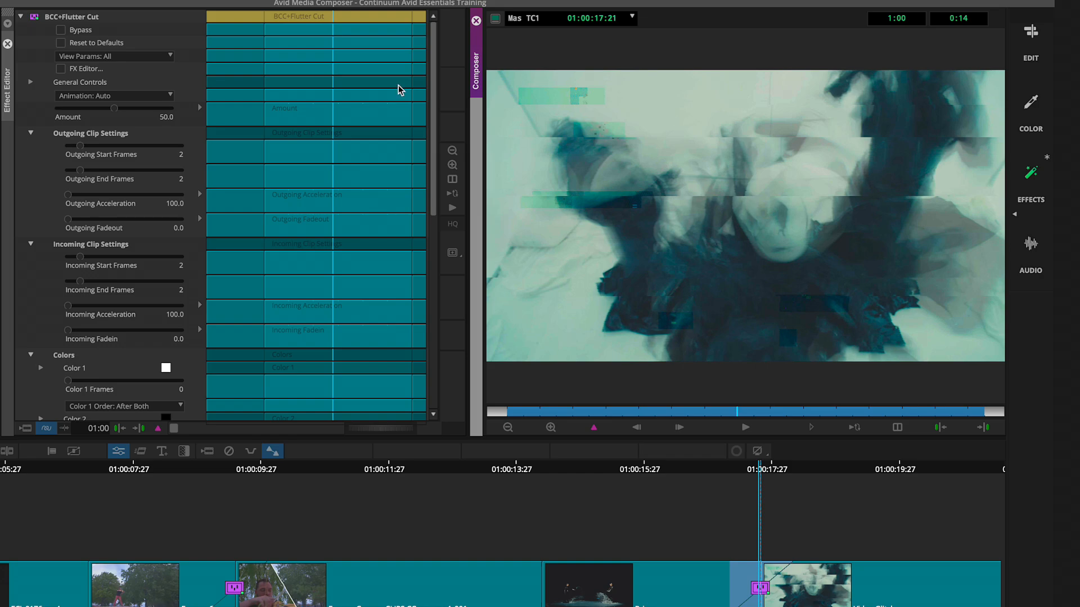
- Open the Flutter Cut in the FX Editor, set the Effects Type to Off, and set the incoming clip's End Frames to 5
left_click(61, 69)
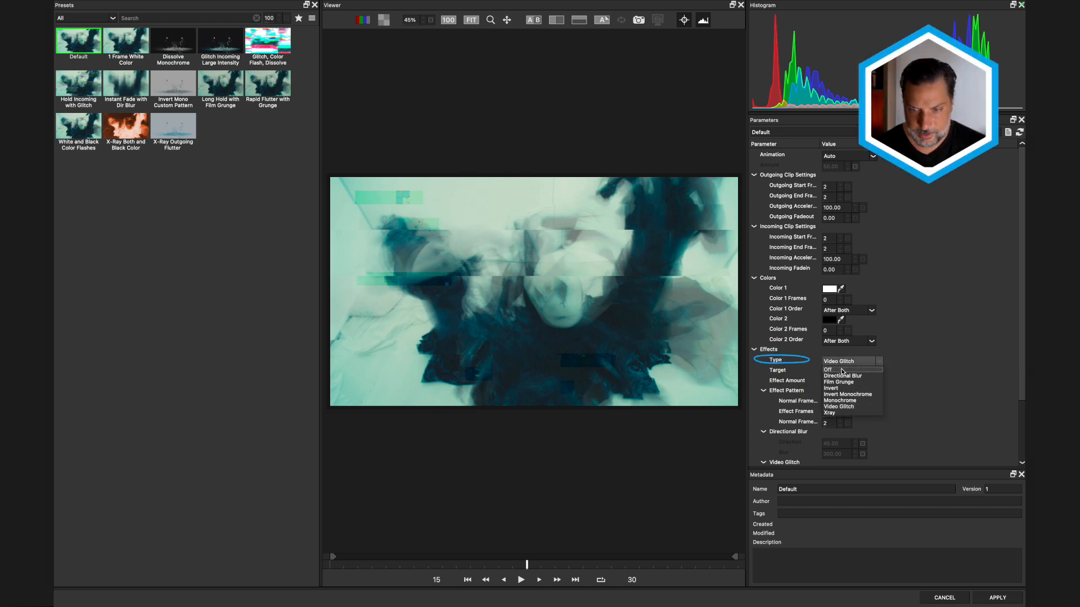
left_click(841, 370)
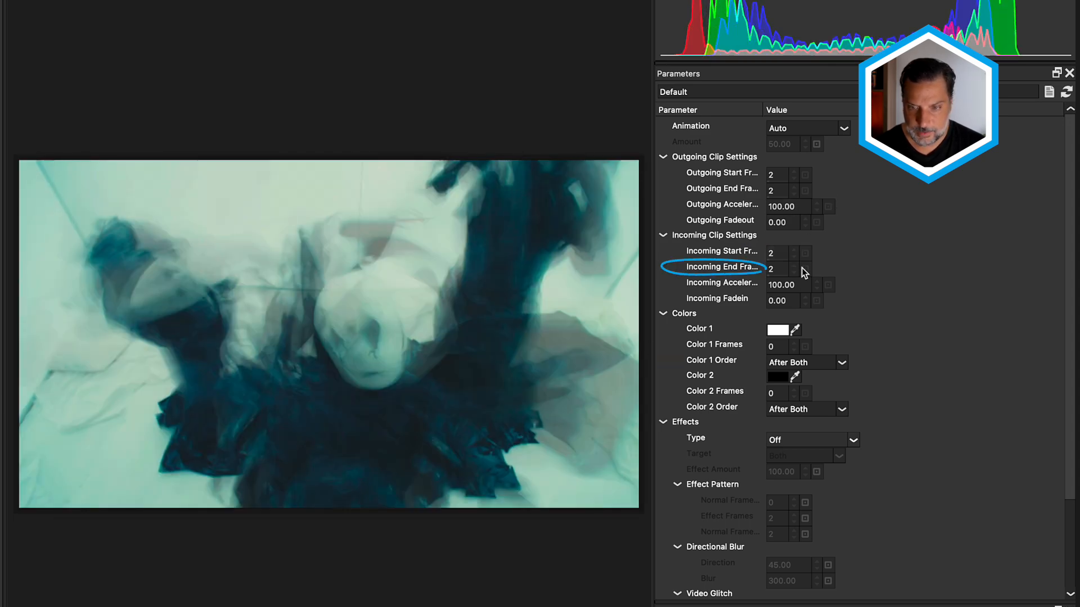
left_click(792, 266)
left_click(793, 266)
- Raise the Flutter Cut's Incoming End Frames to 10 in the FX Editor
left_click(792, 266)
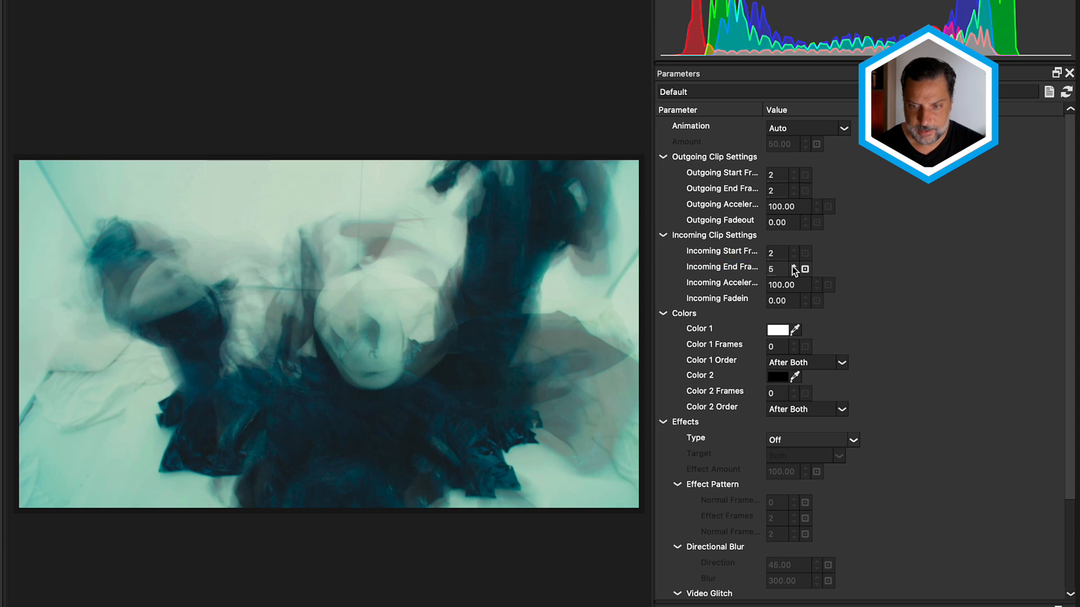
left_click(792, 266)
left_click(793, 266)
left_click(792, 266)
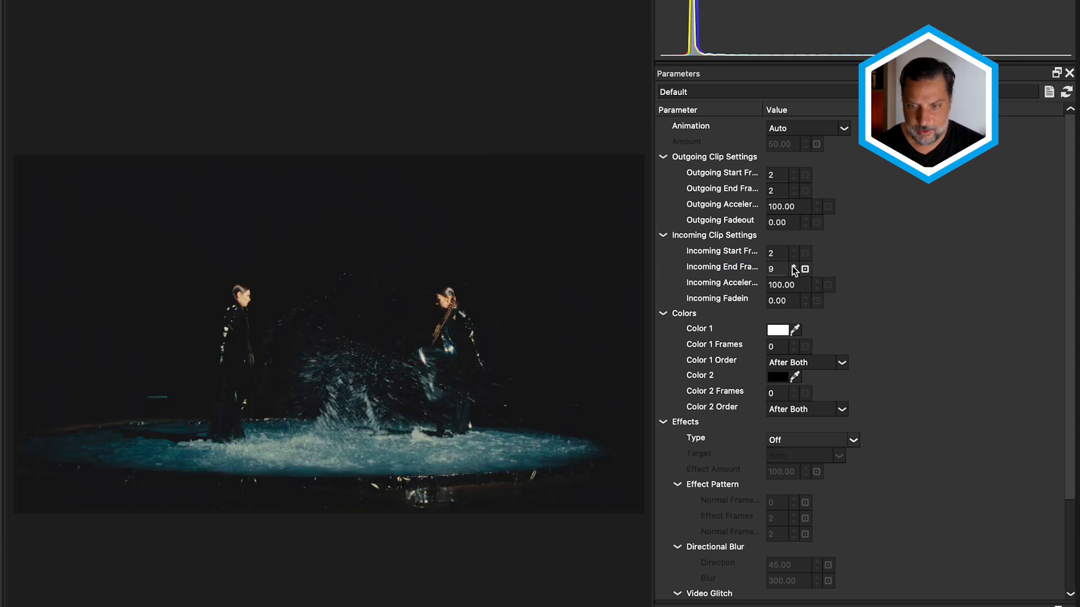
left_click(792, 266)
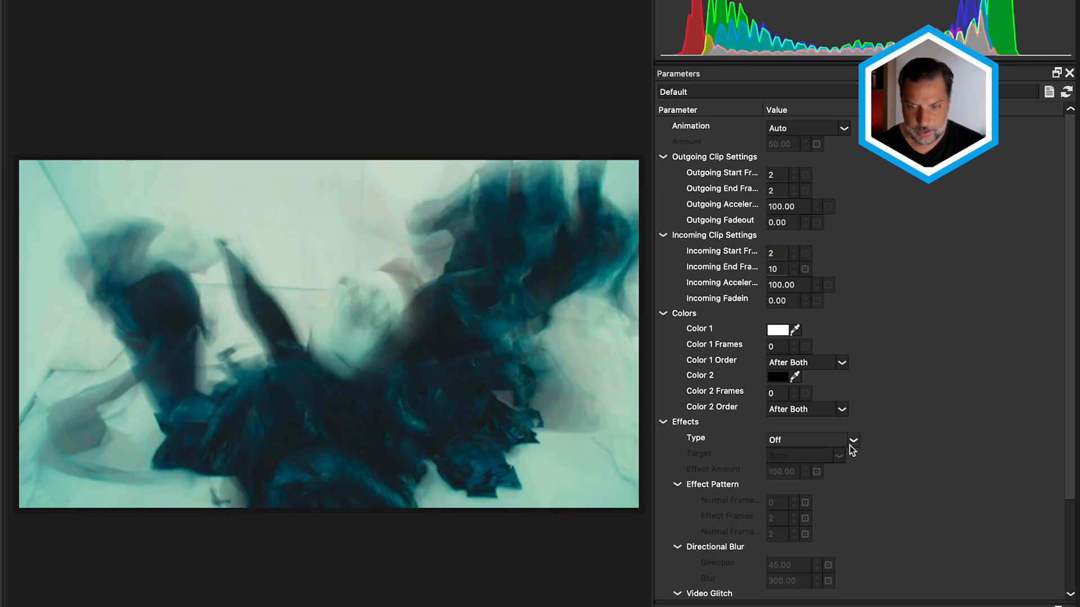
- Try the Video Glitch effect on the Flutter Cut, switch the Effects Type to Invert Monochrome, and set its Target to Outgoing
left_click(851, 444)
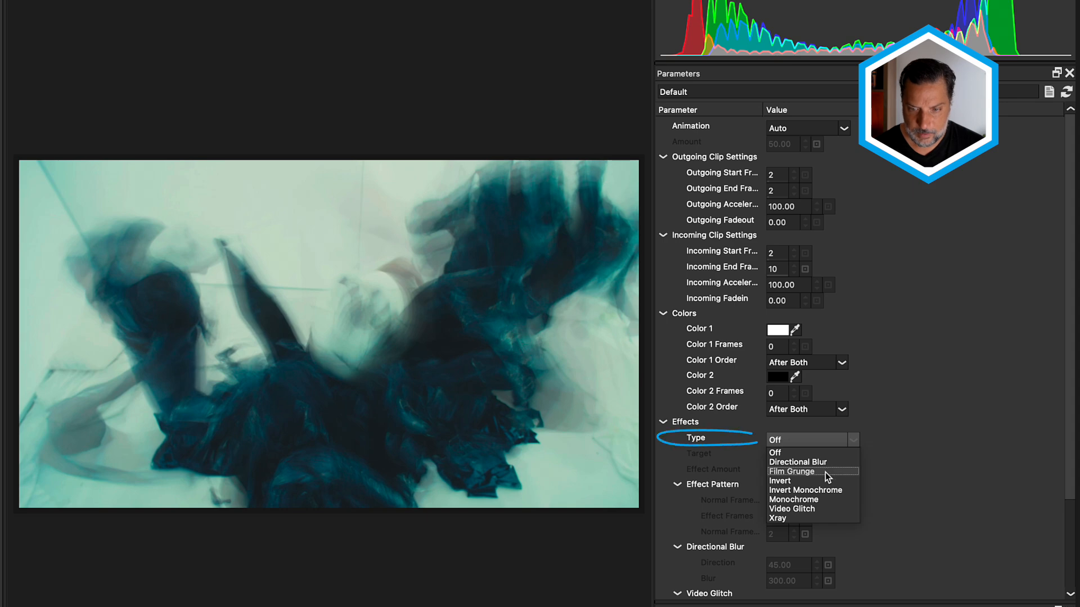
left_click(805, 508)
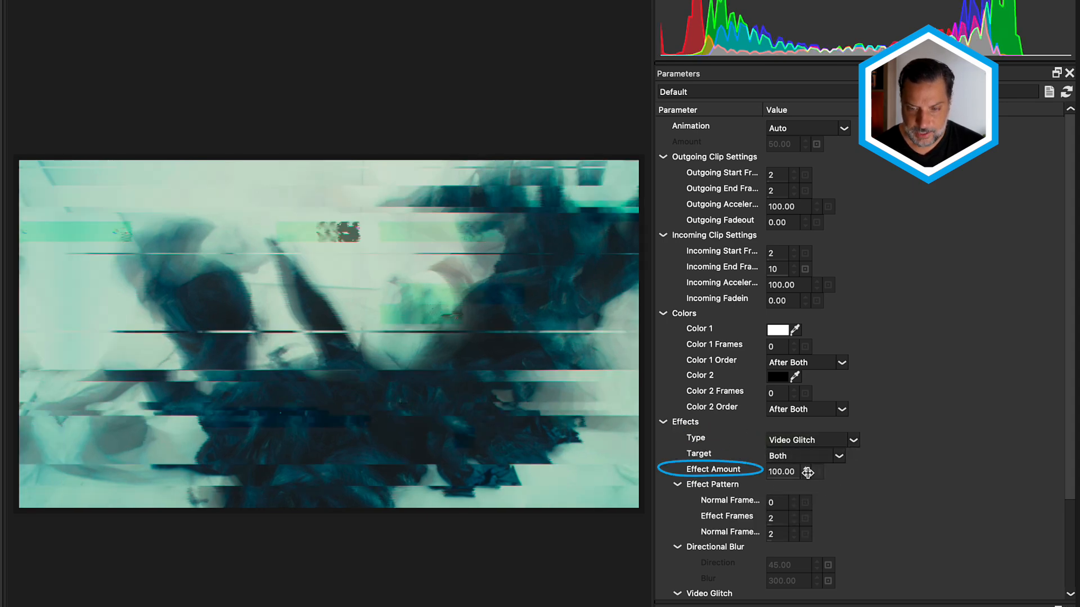
left_click(854, 441)
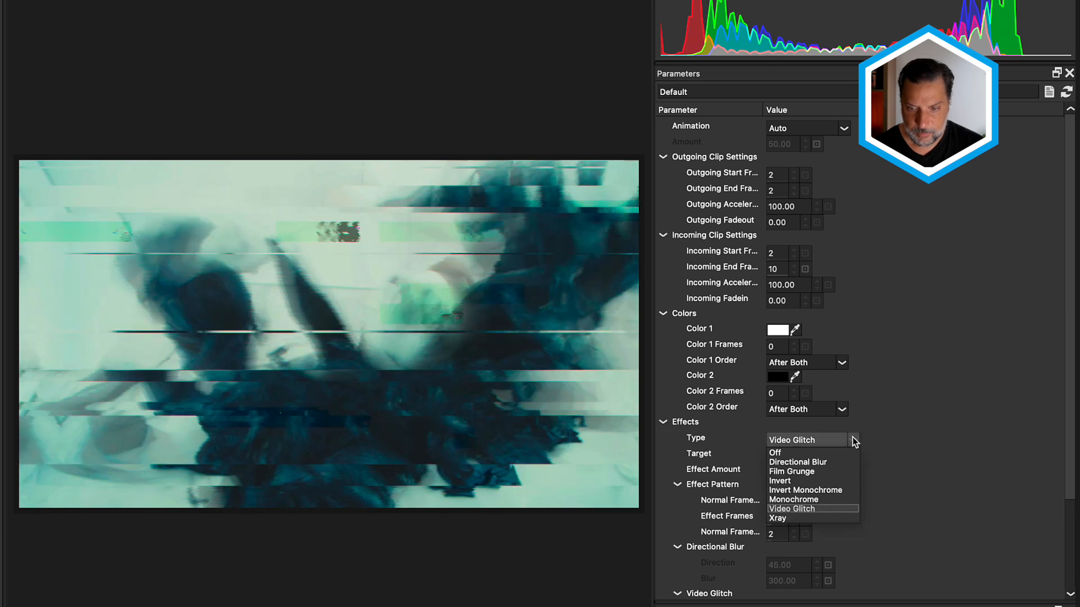
left_click(812, 490)
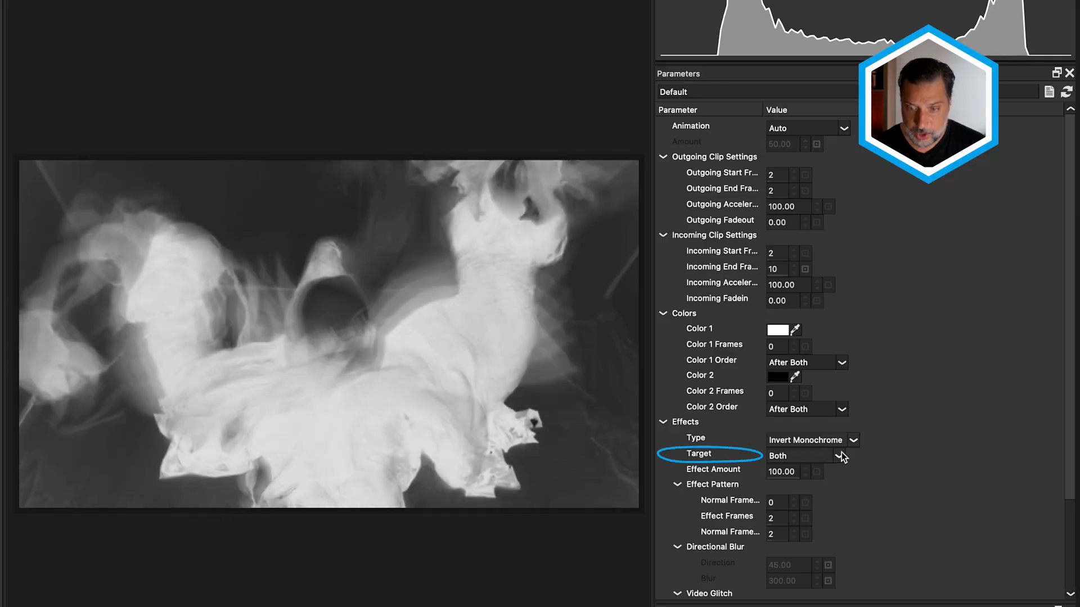
left_click(840, 453)
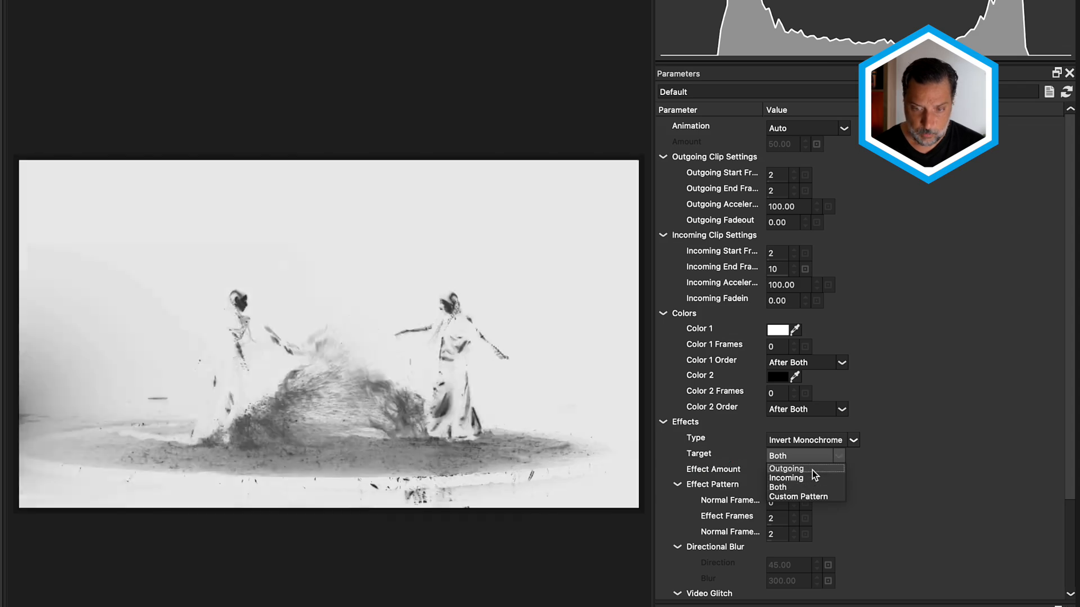
left_click(811, 469)
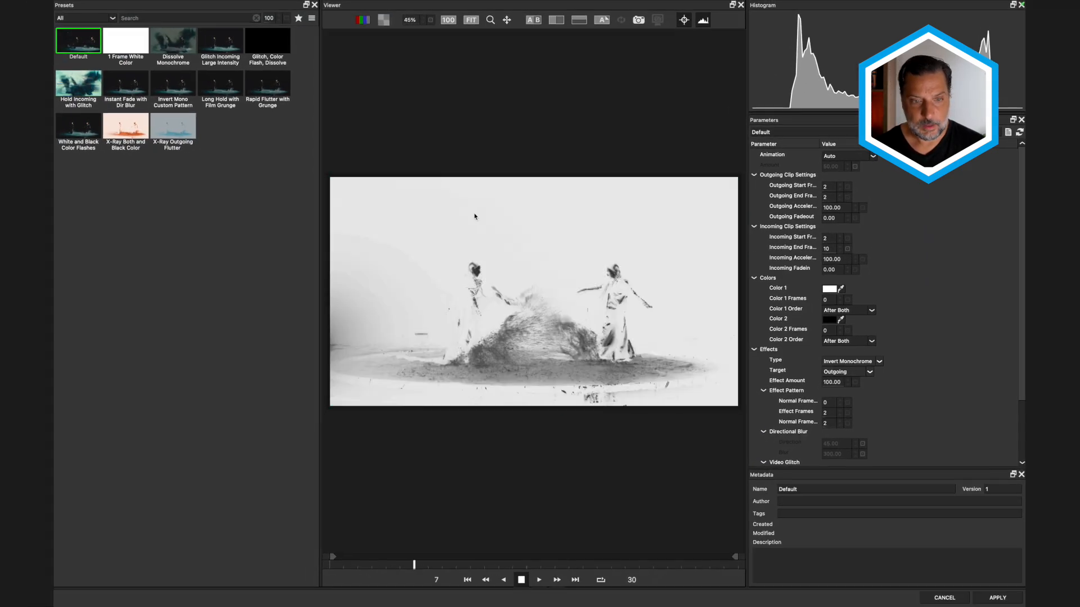
- Preview Flutter Cut presets such as Rapid Flutter with Grunge, Long Hold with Film Grunge, Instant Fade with Dir Blur and X-Ray Outgoing Flutter
left_click(267, 84)
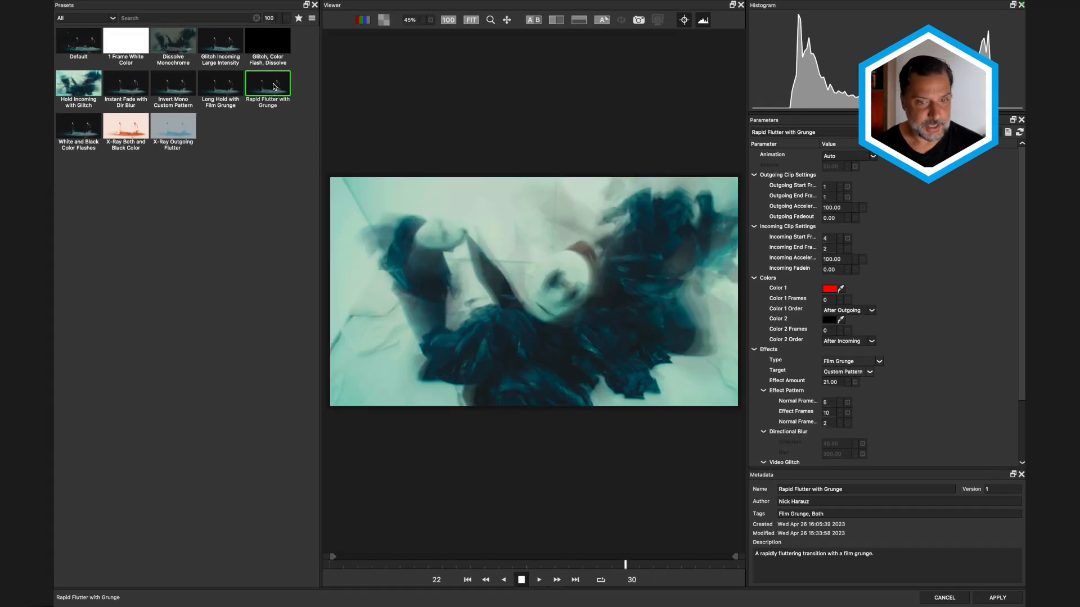
left_click(177, 92)
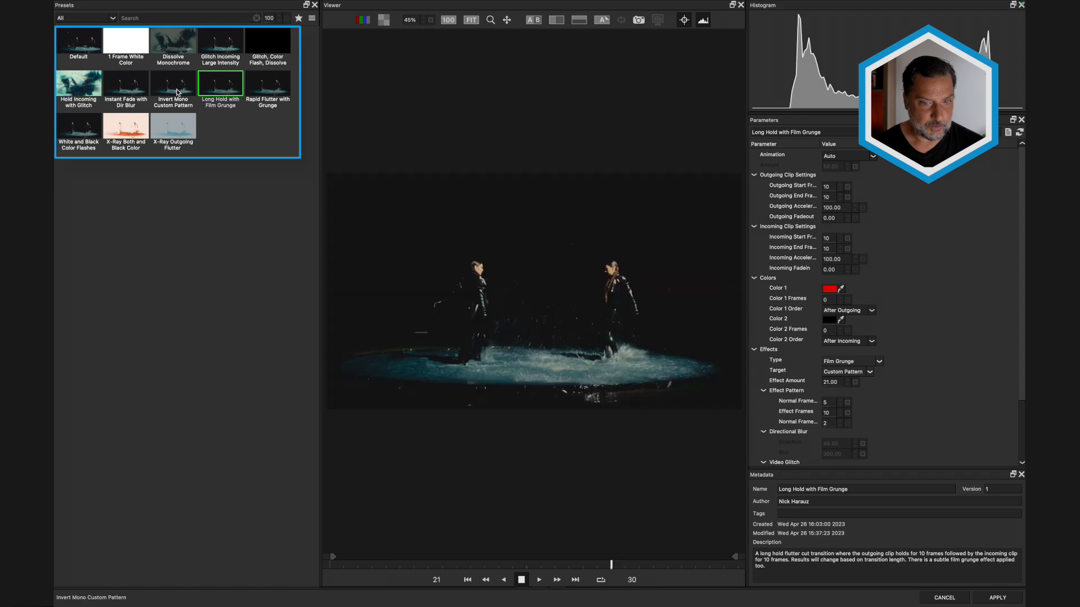
left_click(135, 85)
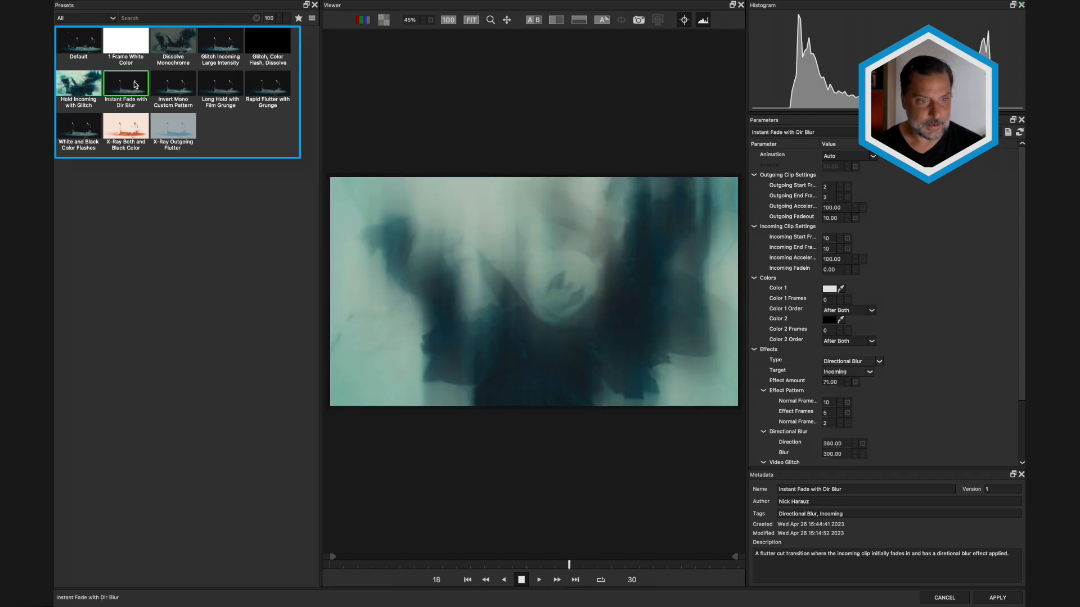
left_click(139, 128)
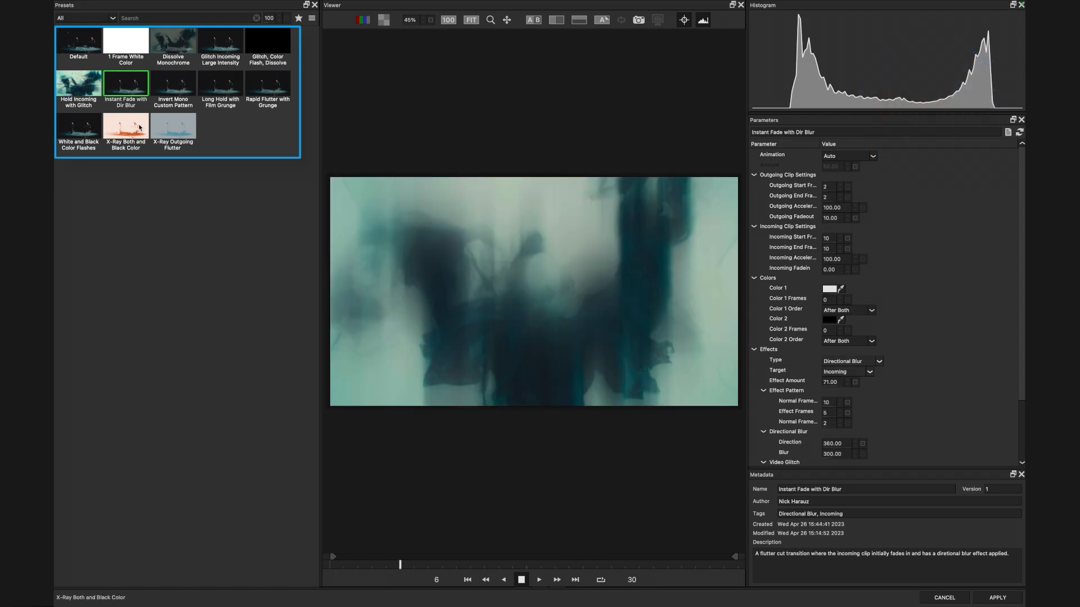
left_click(172, 126)
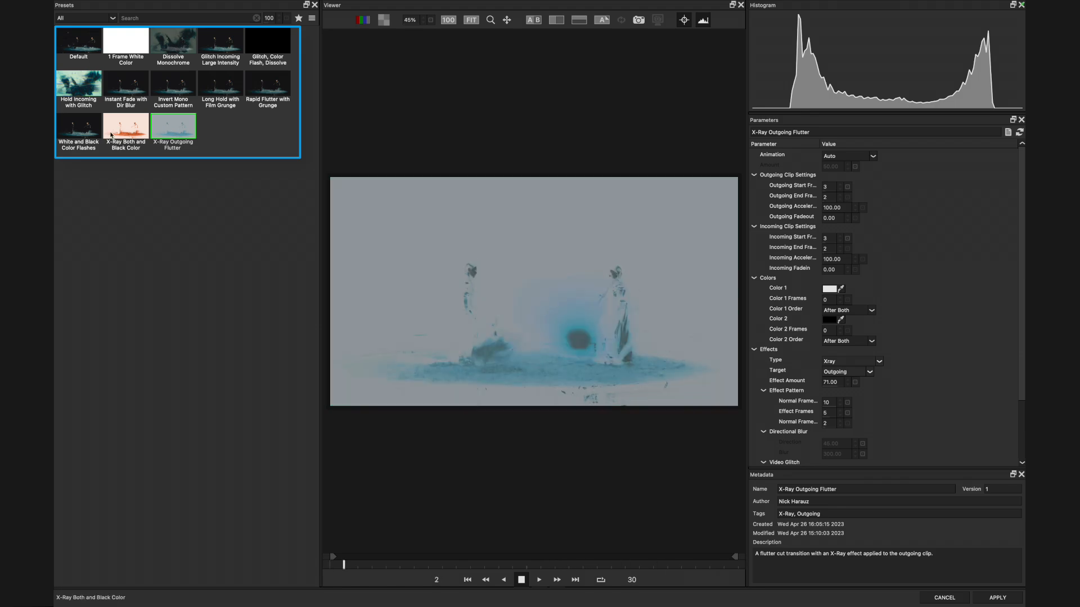
left_click(88, 135)
- Apply the X-Ray Both and Black Color preset to the Flutter Cut and play the transition in the Effect Editor
left_click(134, 129)
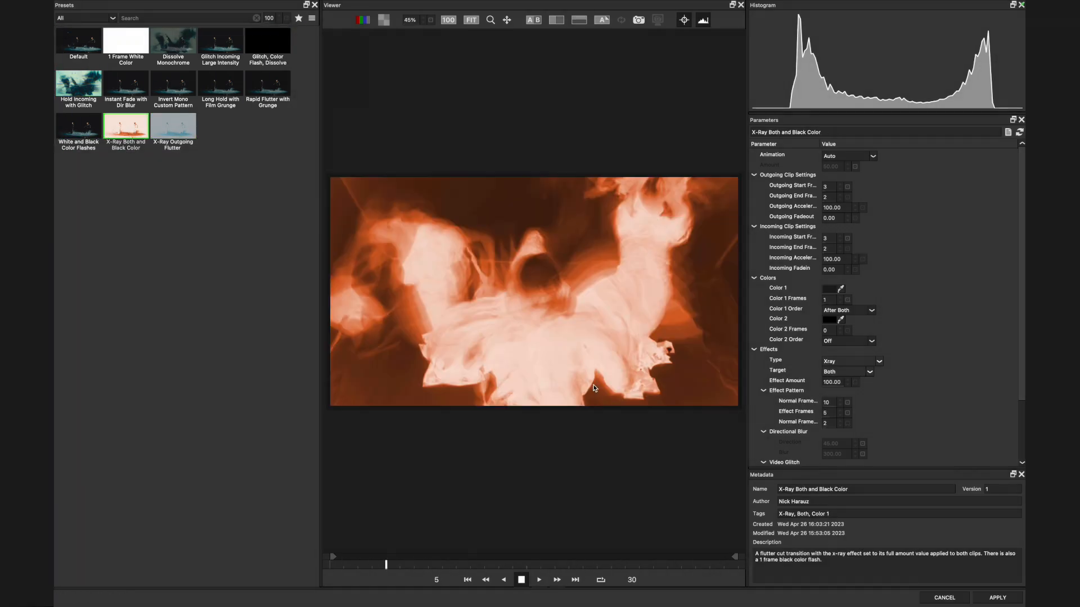
left_click(999, 598)
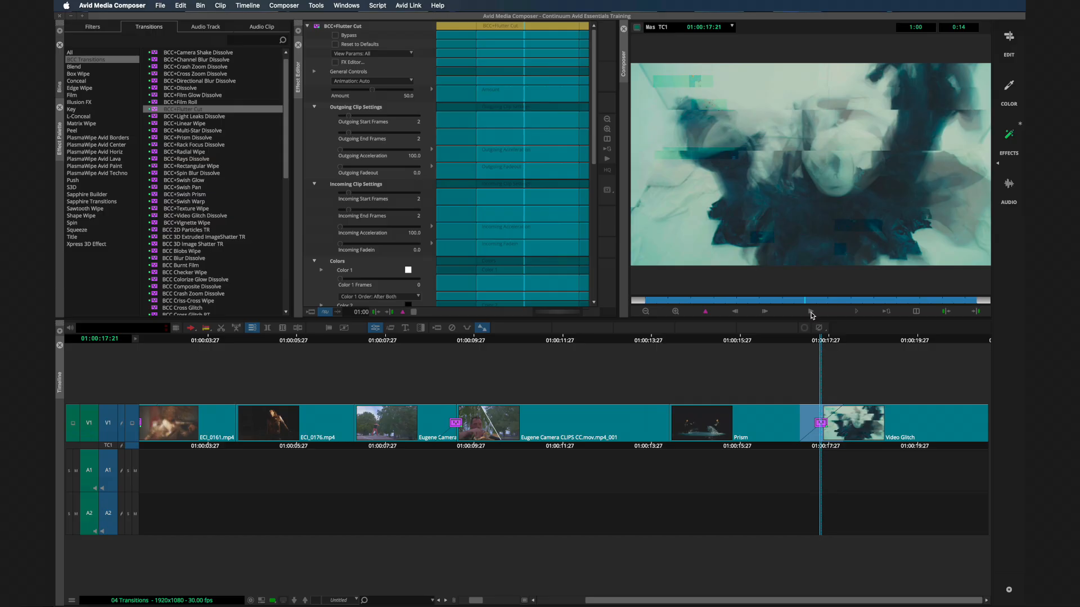
left_click(811, 313)
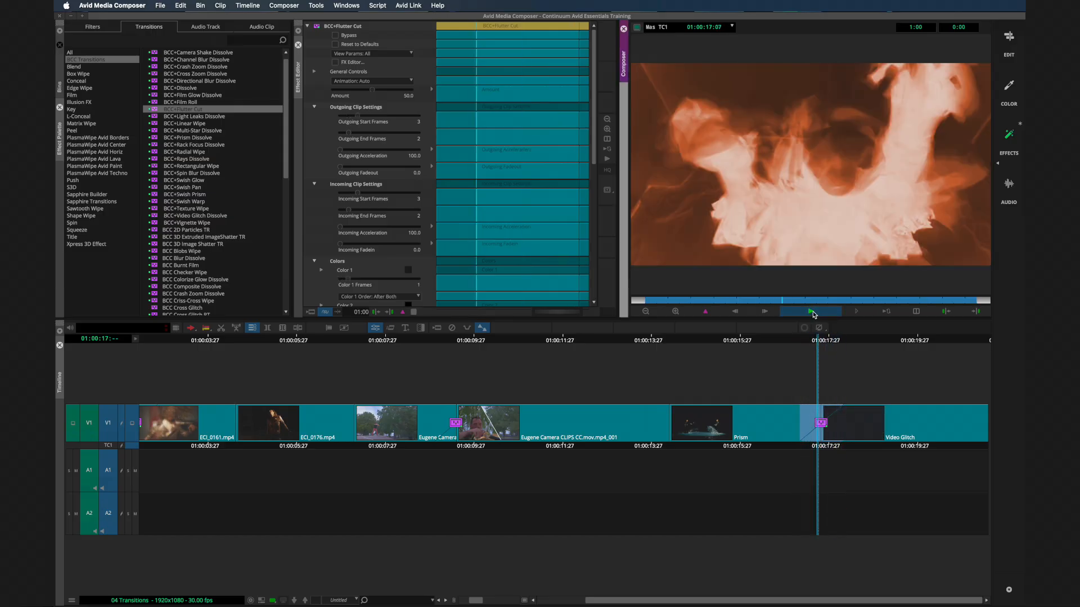
- Replace the Flutter Cut between the Prism and Video Glitch clips with BCC+Film Roll and open it in the Effect Editor
left_click_drag(779, 352, 844, 349)
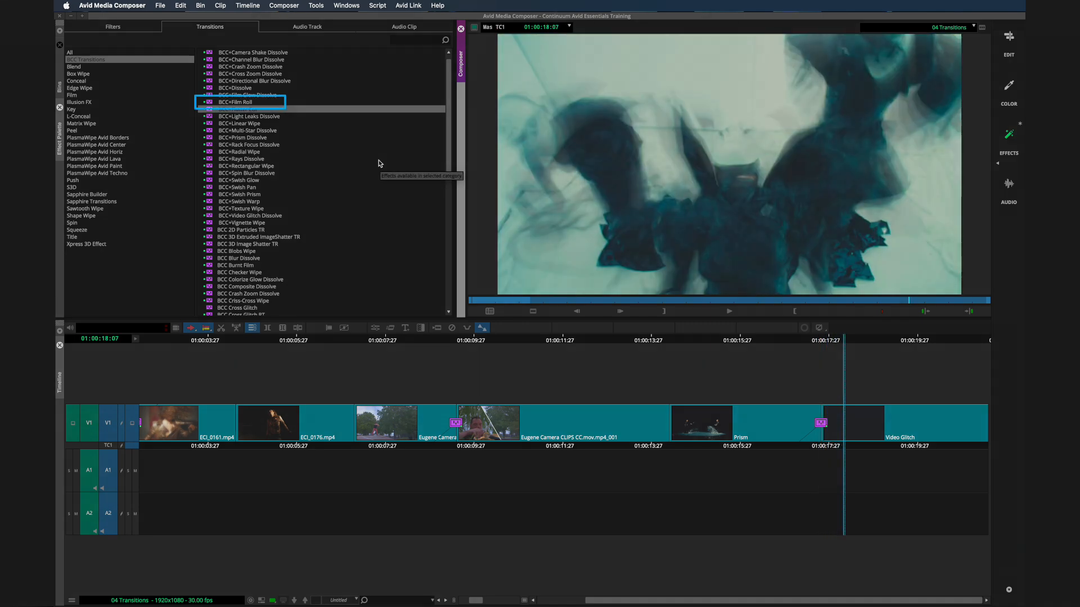
left_click(208, 103)
left_click_drag(208, 102, 762, 402)
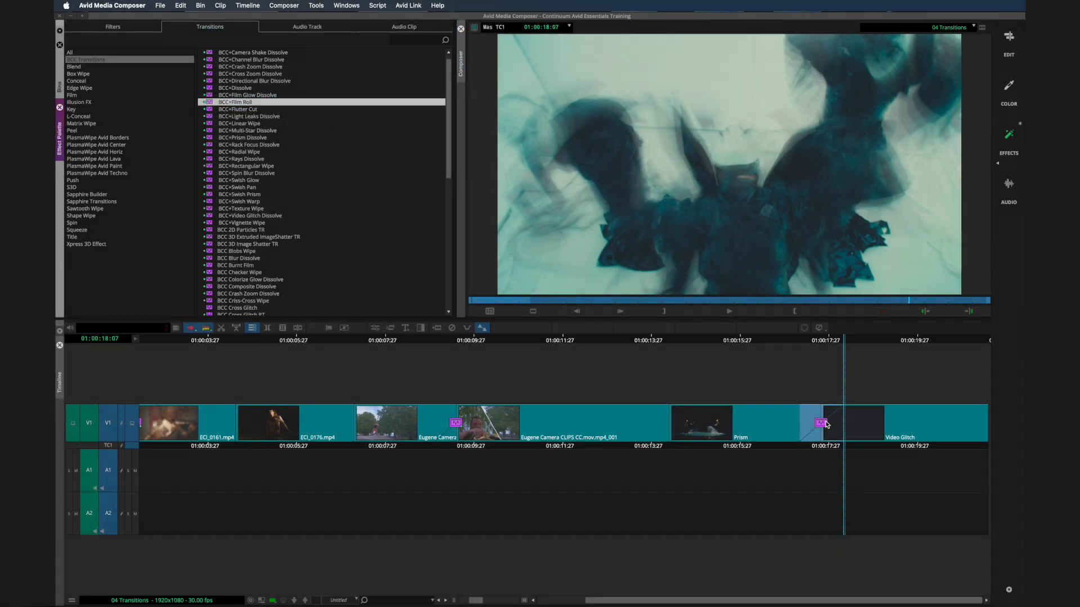
left_click(375, 328)
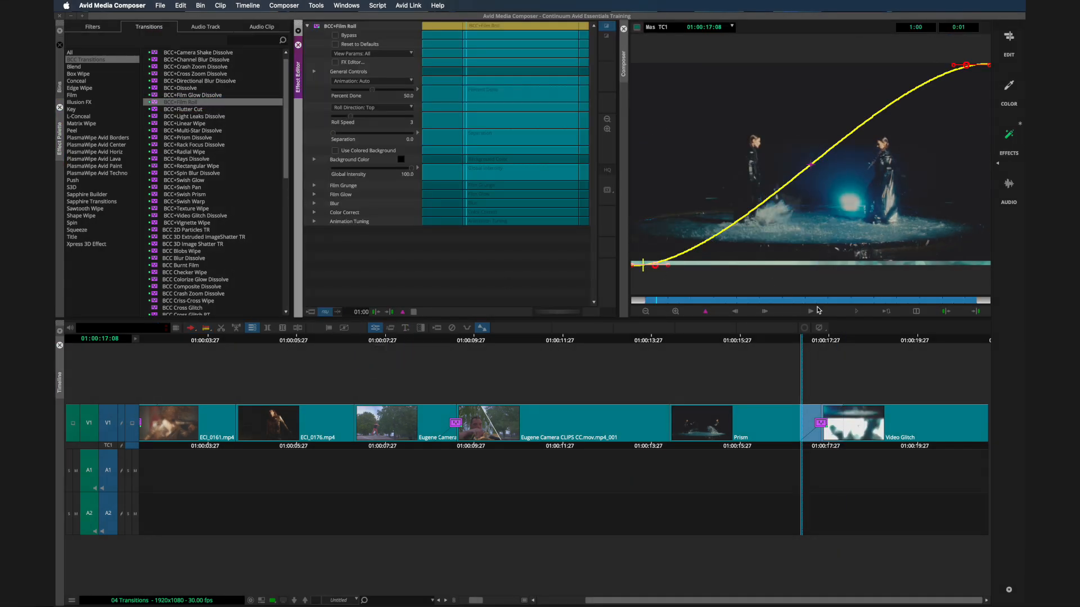
- Play the Film Roll transition several times to examine its default rolling motion
left_click(810, 311)
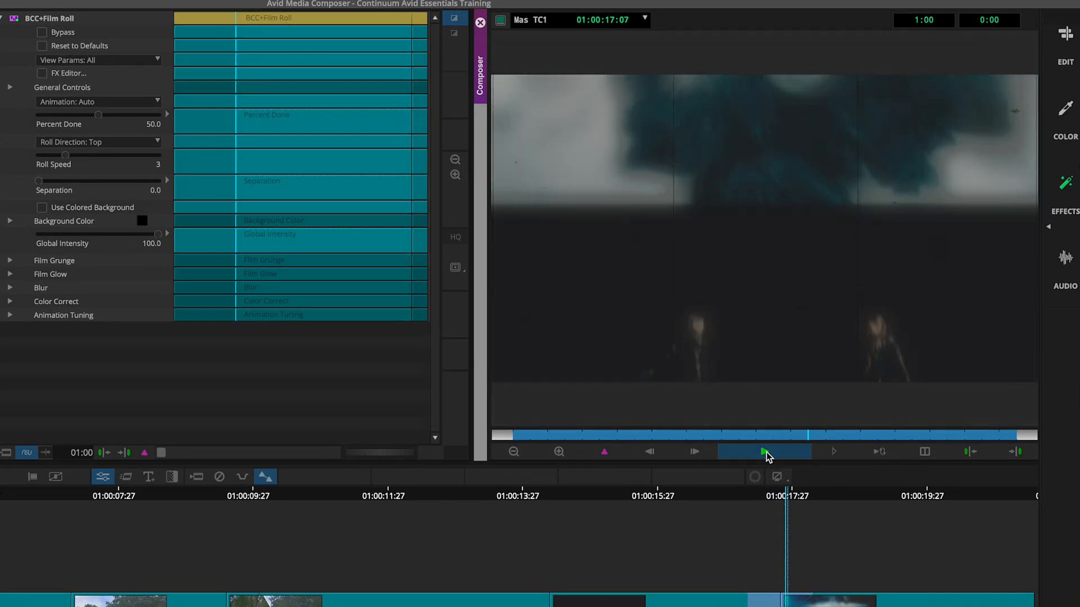
left_click(766, 454)
left_click(766, 453)
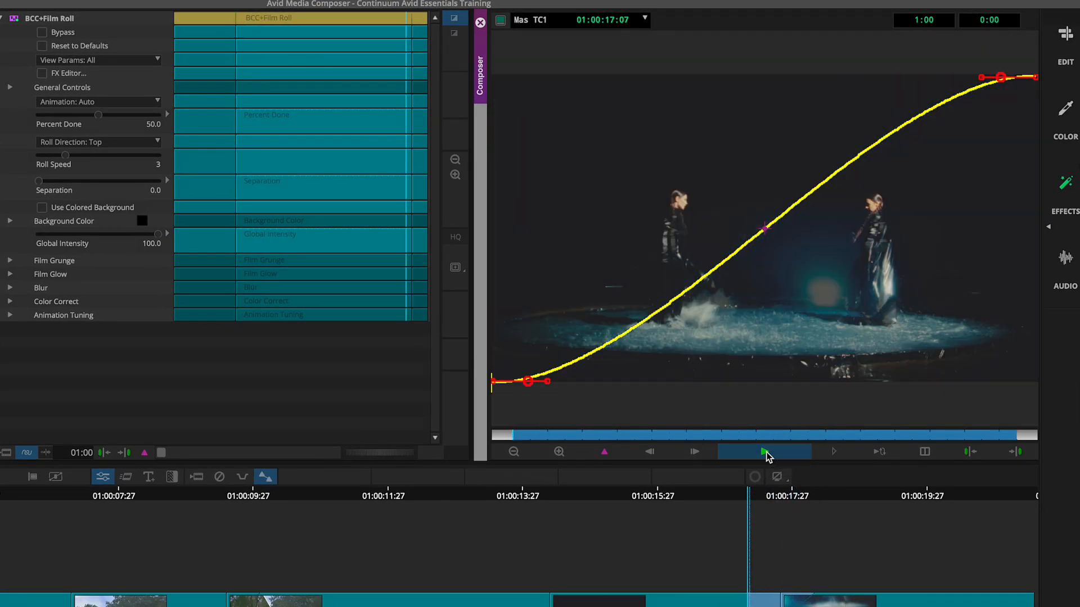
left_click(765, 454)
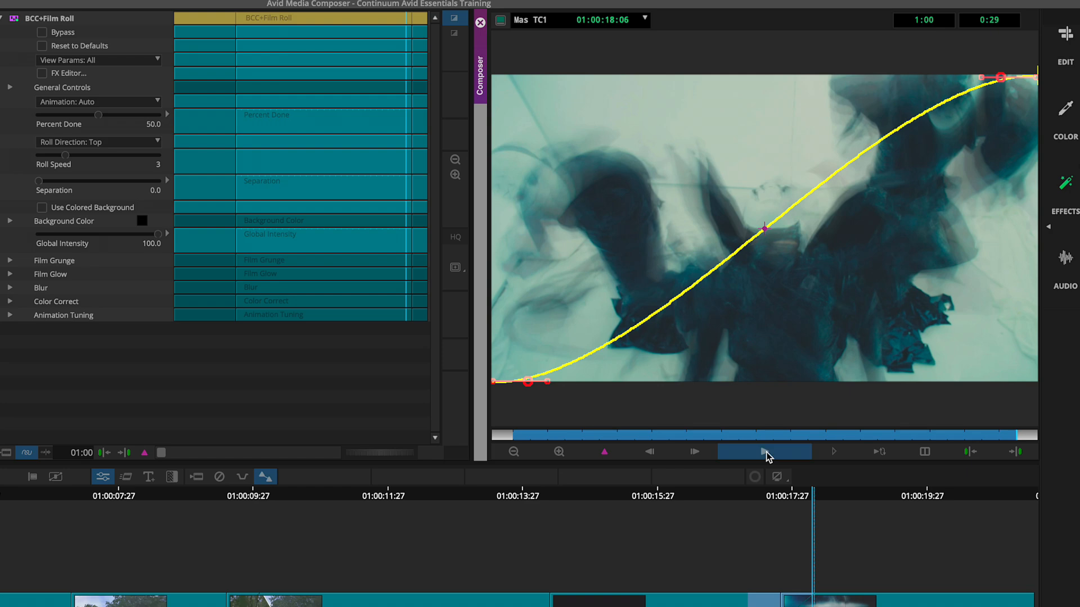
left_click(766, 453)
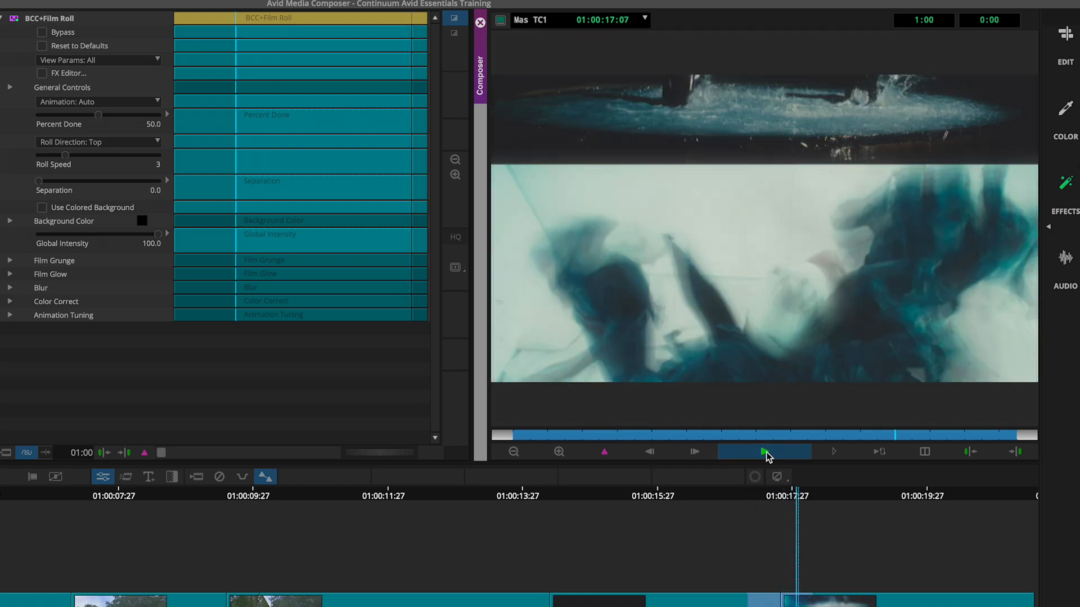
left_click(765, 453)
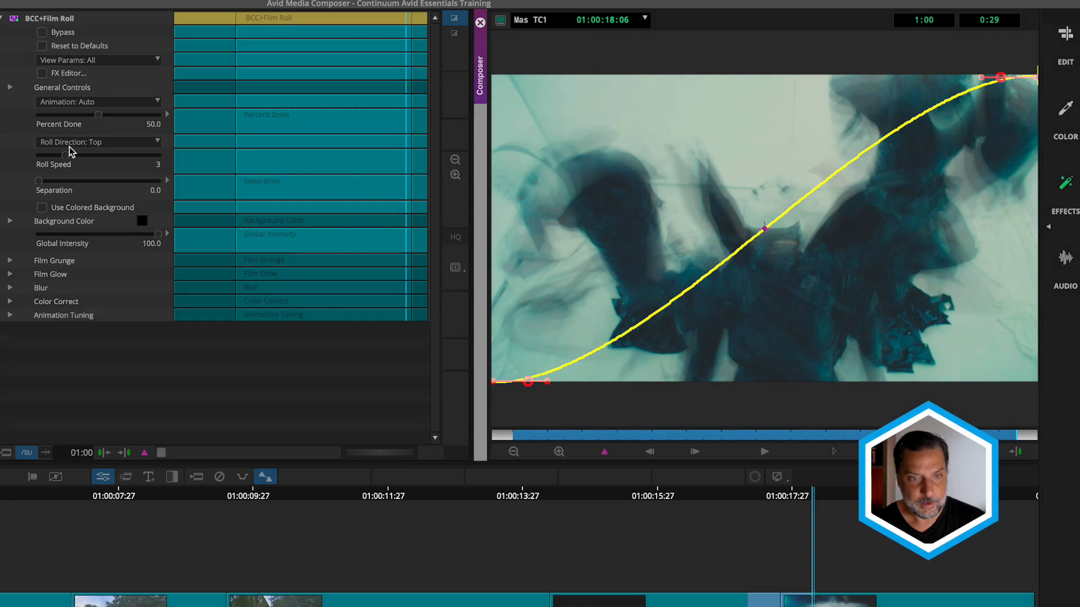
- Set the Film Roll's Roll Speed to 5 and its Roll Direction to Bottom, playing the transition after each change
left_click_drag(66, 155, 93, 158)
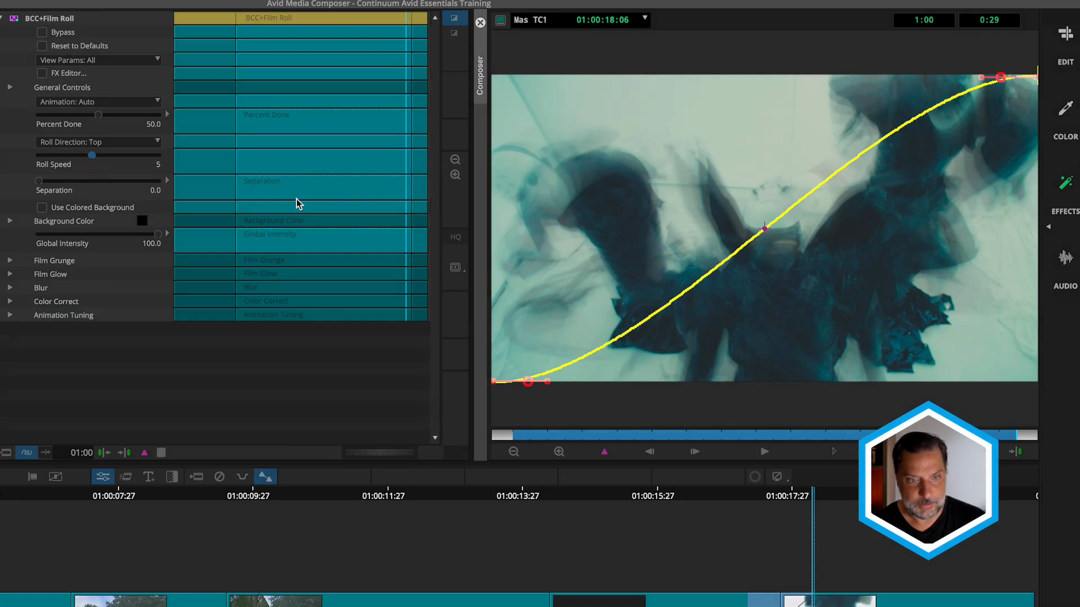
left_click(764, 451)
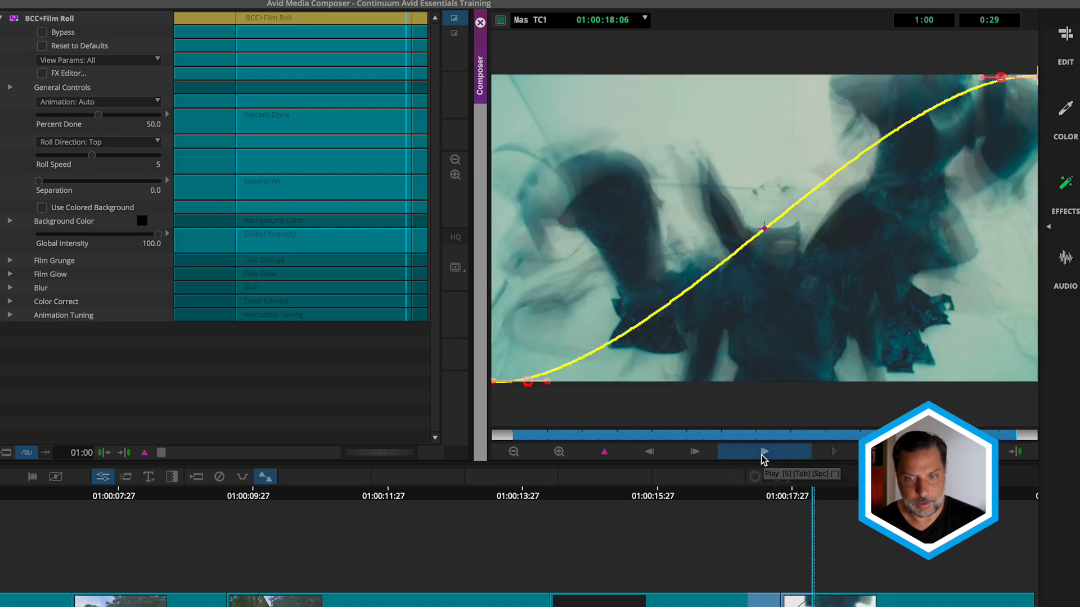
left_click(124, 139)
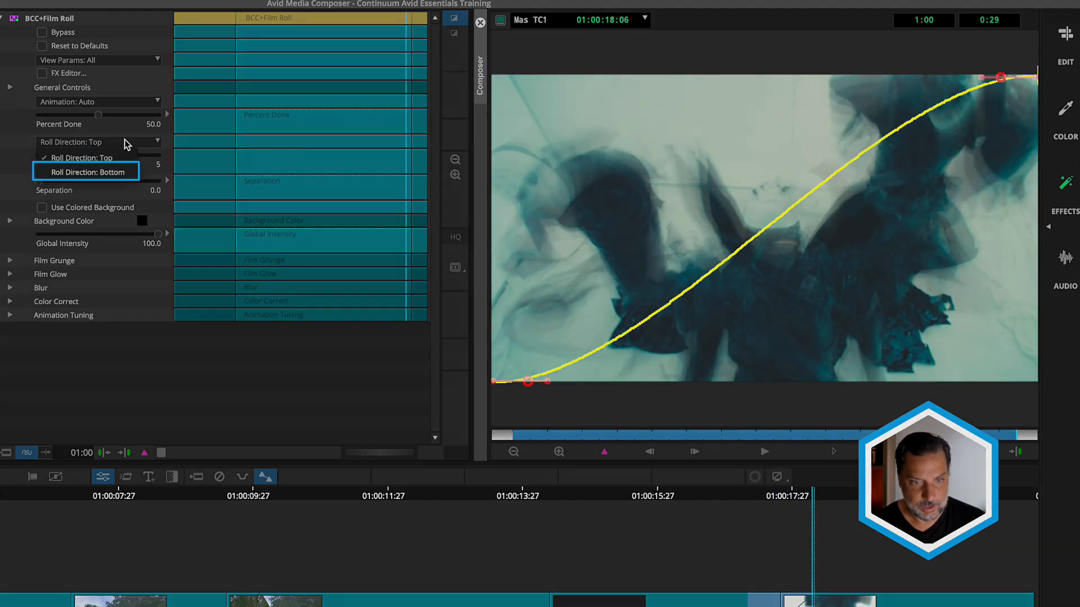
left_click(111, 168)
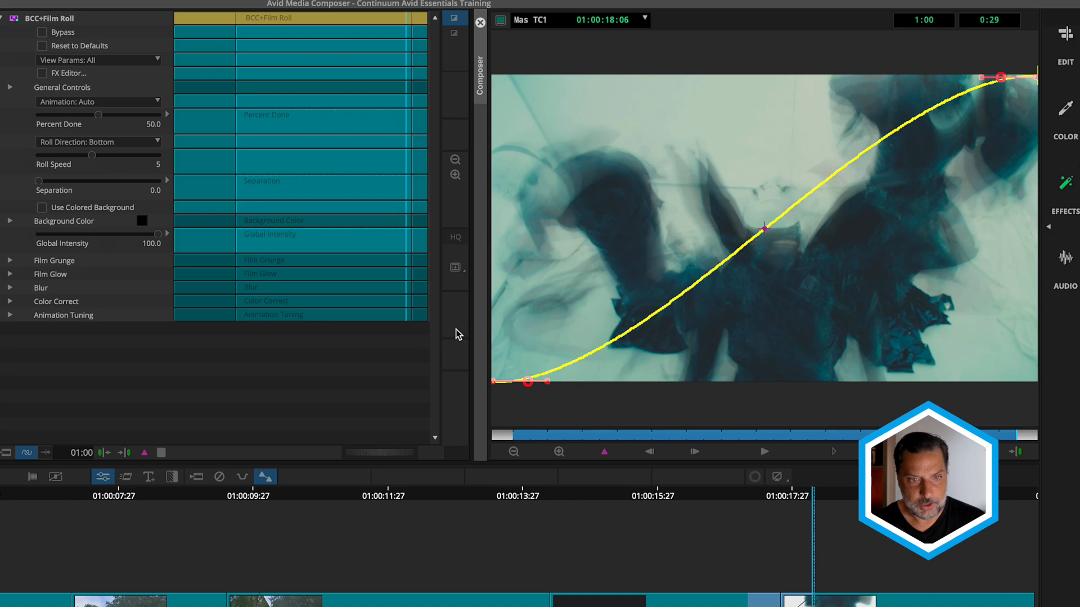
left_click(748, 452)
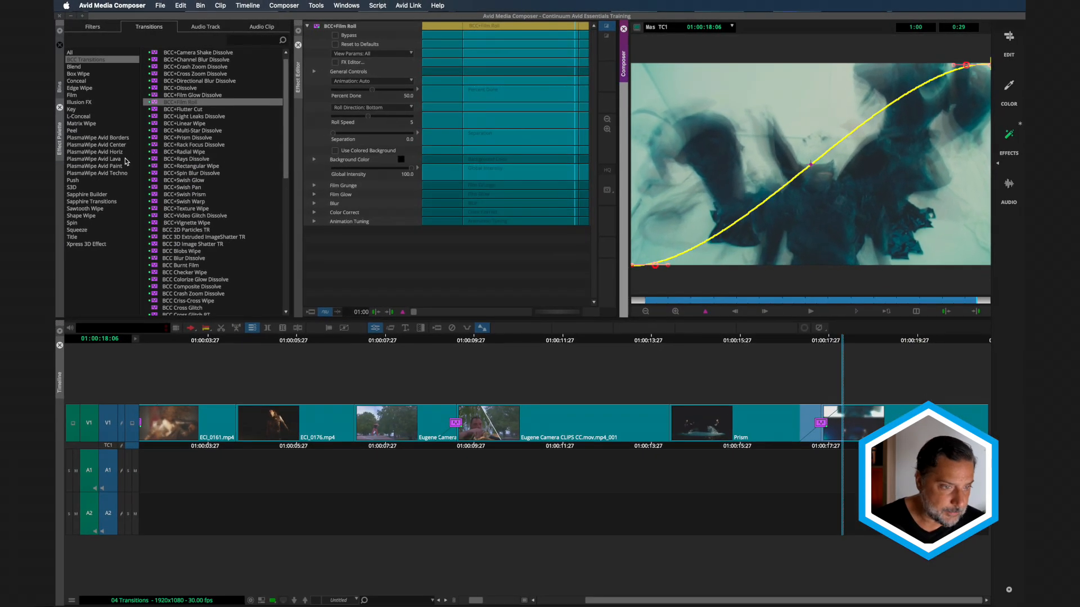
- Create a new bin in the project and name it Quick Transitions
left_click(60, 85)
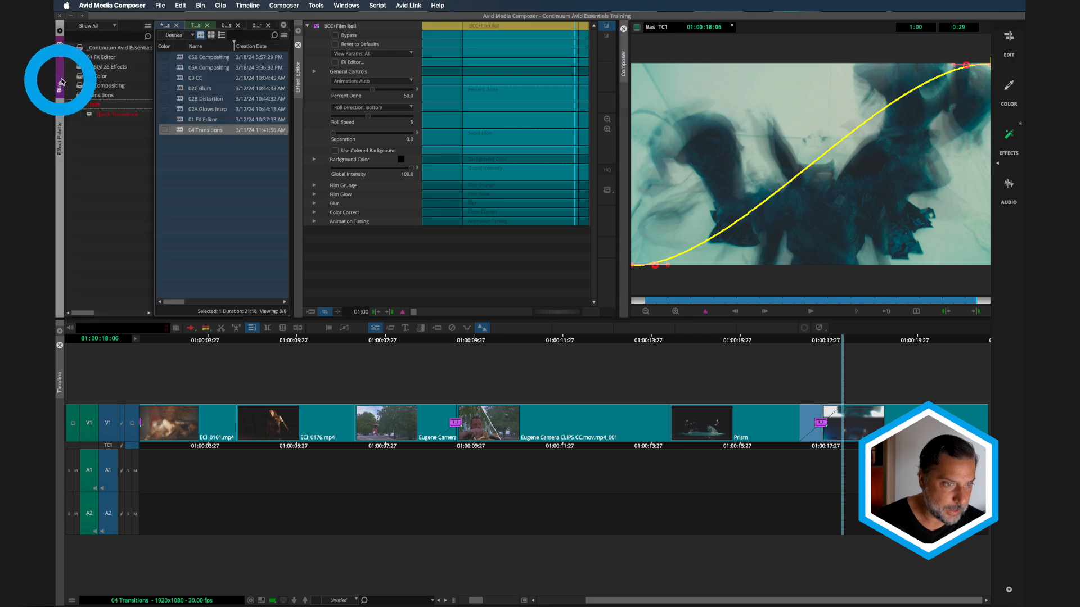
left_click(69, 105)
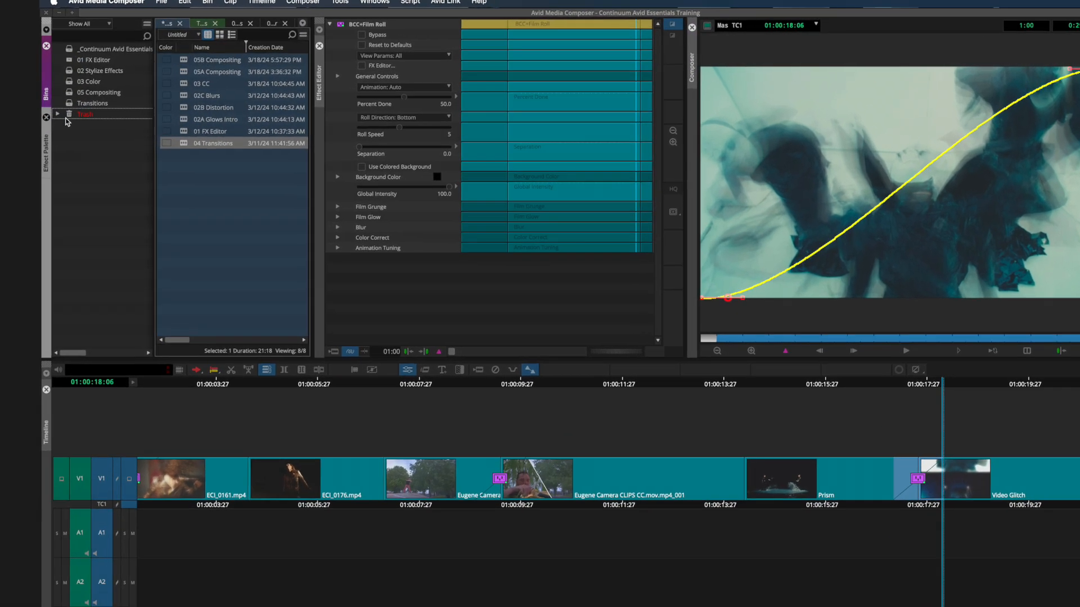
right_click(86, 136)
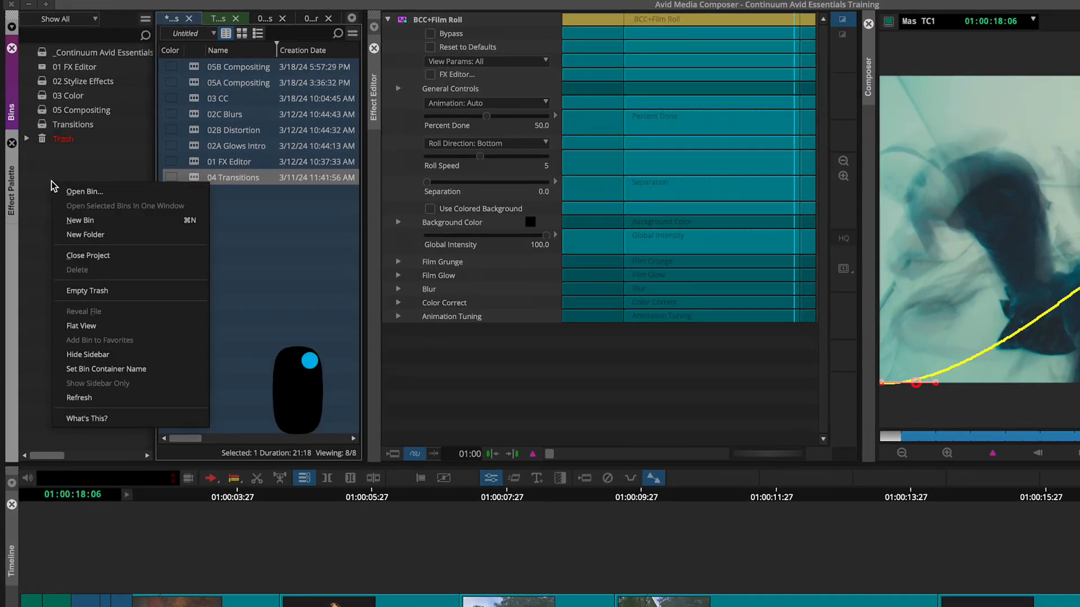
left_click(84, 220)
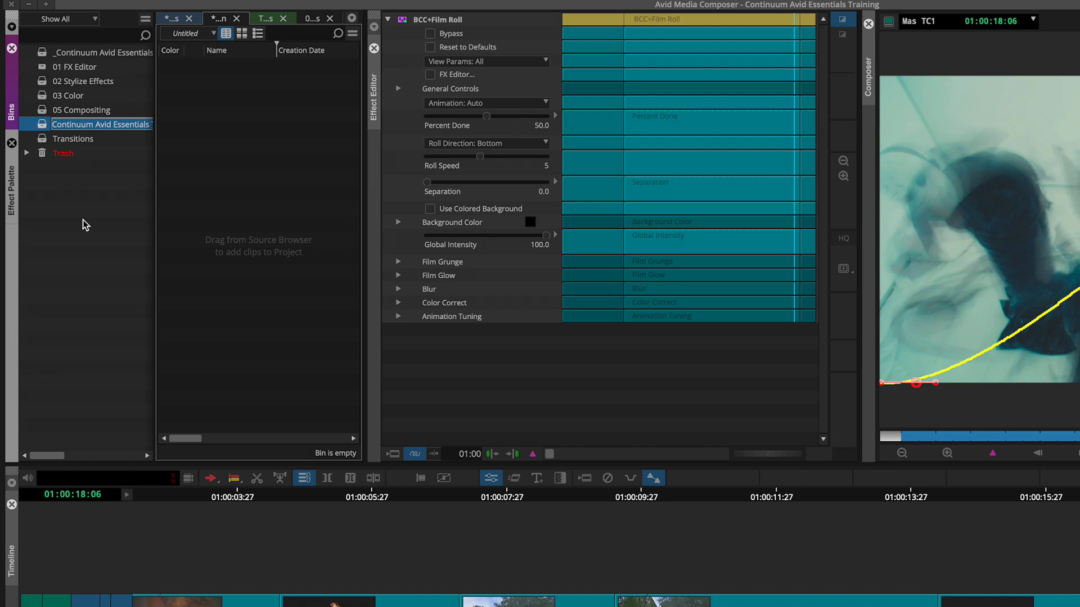
type("Quick")
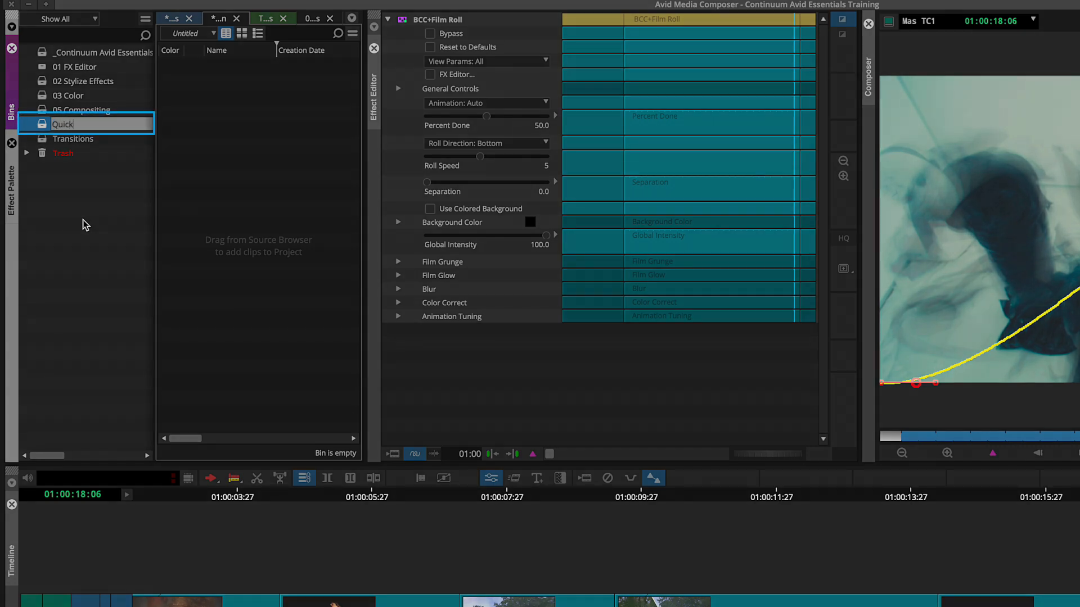
type(" Transitions")
key("Return")
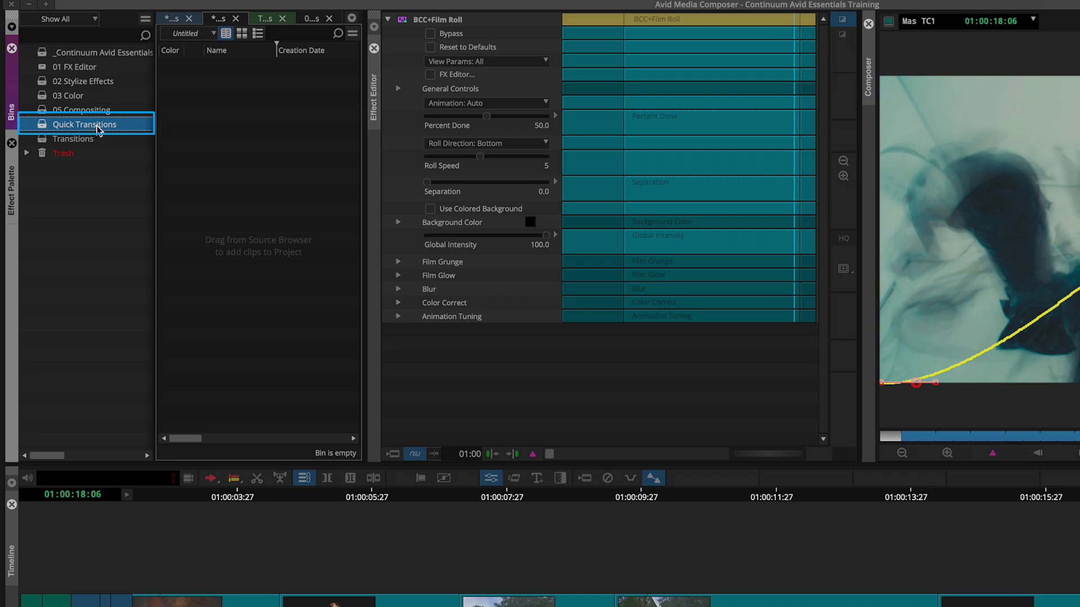
- Open the Quick Transitions bin and save the customized BCC+Film Roll effect into it as a template
double_click(42, 123)
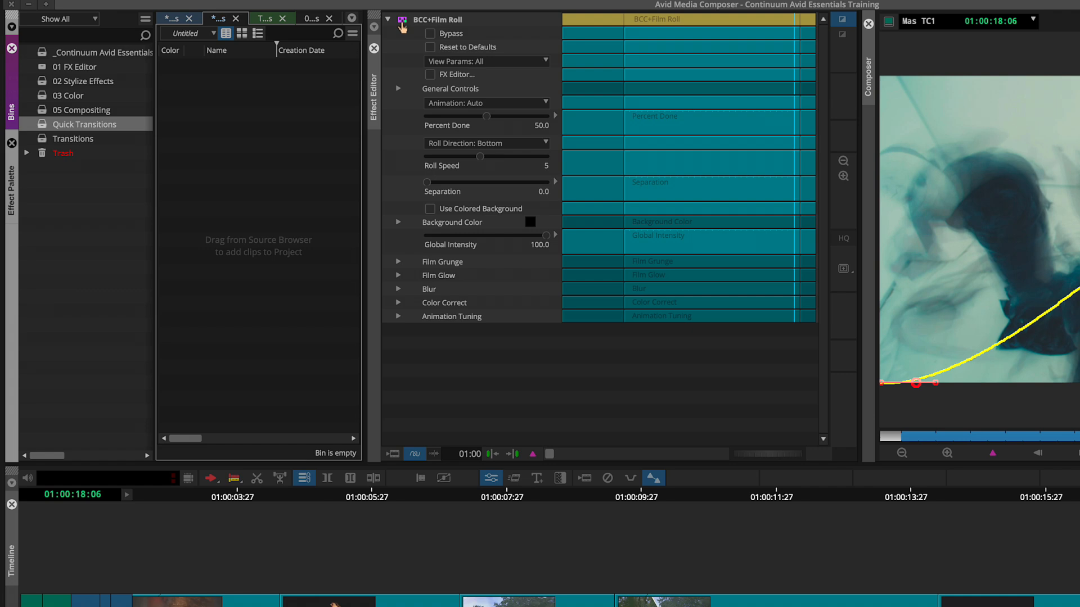
left_click(402, 25)
left_click_drag(402, 25, 258, 133)
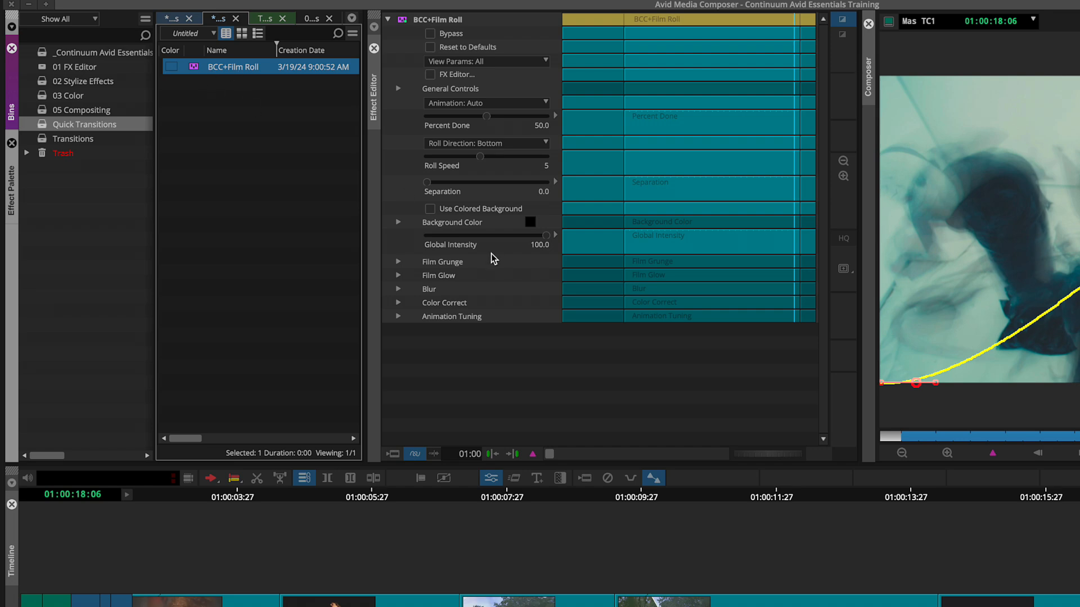
- Add the saved BCC+Film Roll as a 30-frame Quick Transition, centered on the cut between the two Eugene Camera clips
left_click(616, 499)
left_click_drag(613, 495, 609, 499)
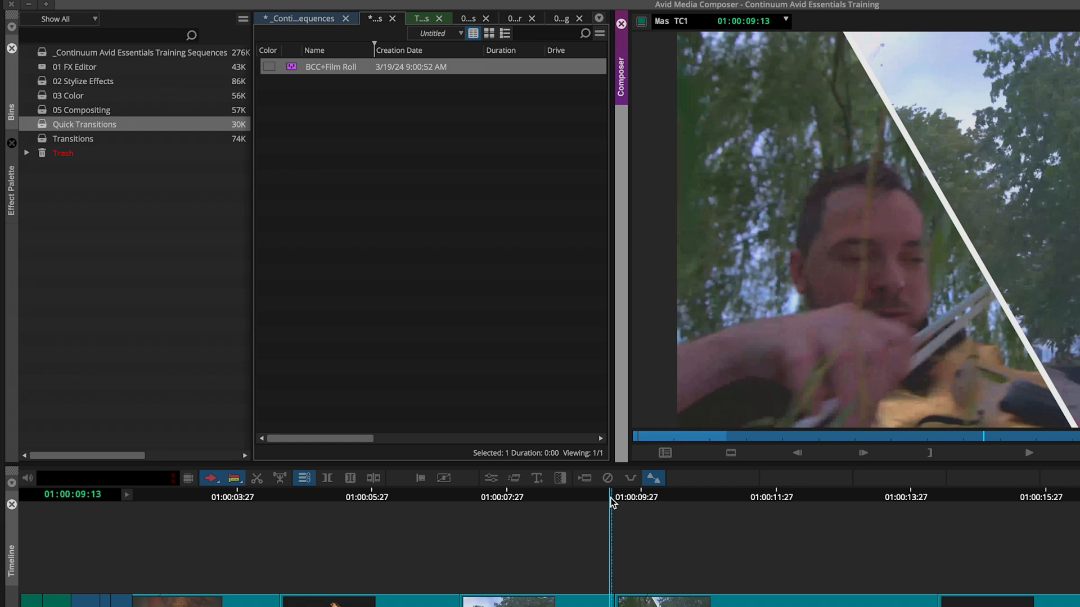
left_click(561, 479)
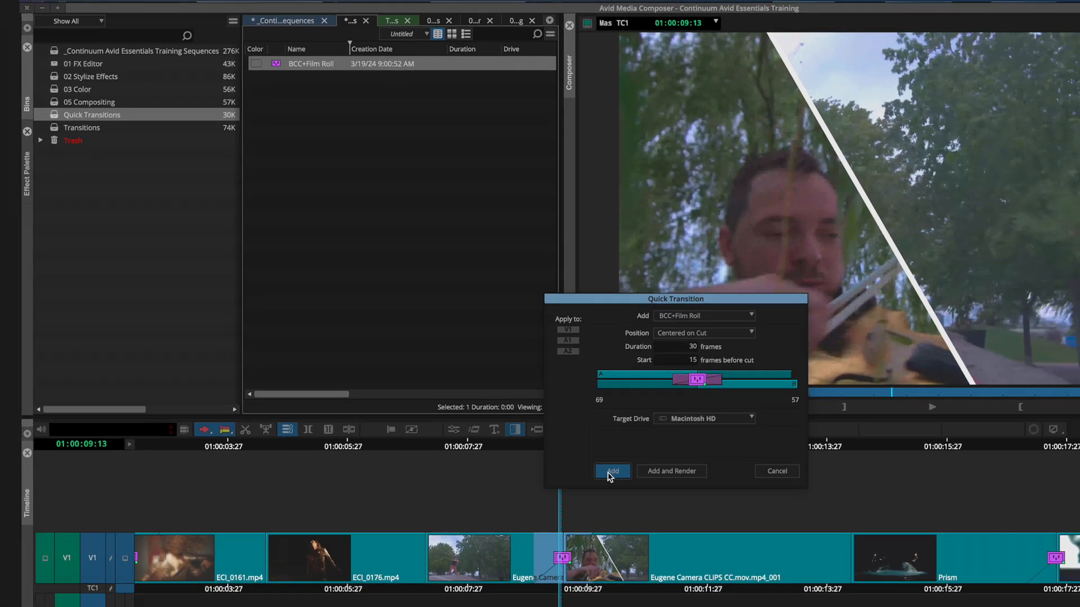
left_click(670, 525)
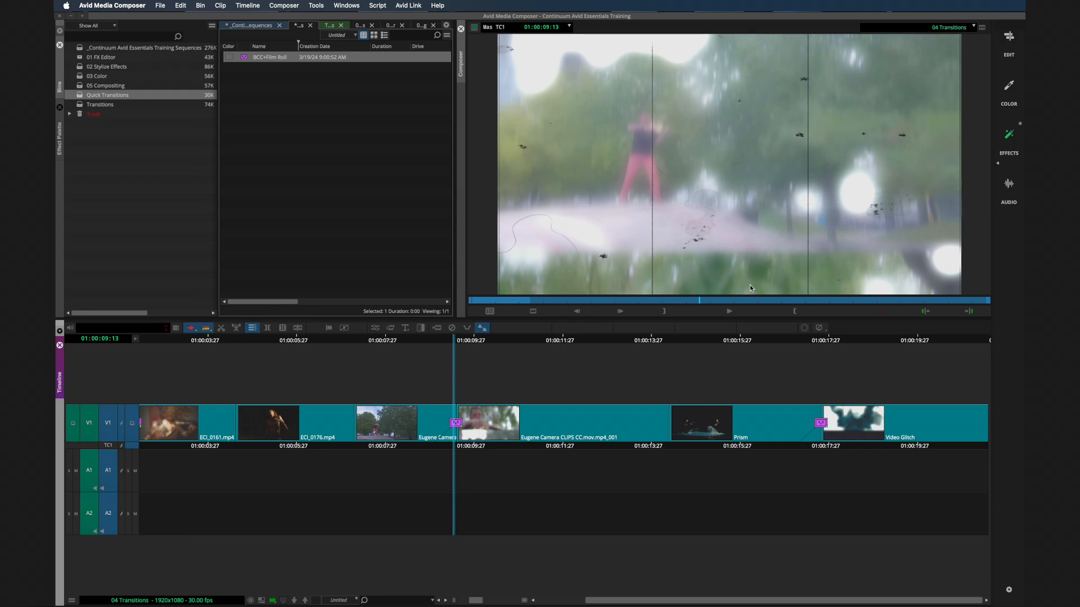
- Play the Film Roll transition between the Eugene Camera clips and return the playhead to it to examine the roll
left_click(727, 312)
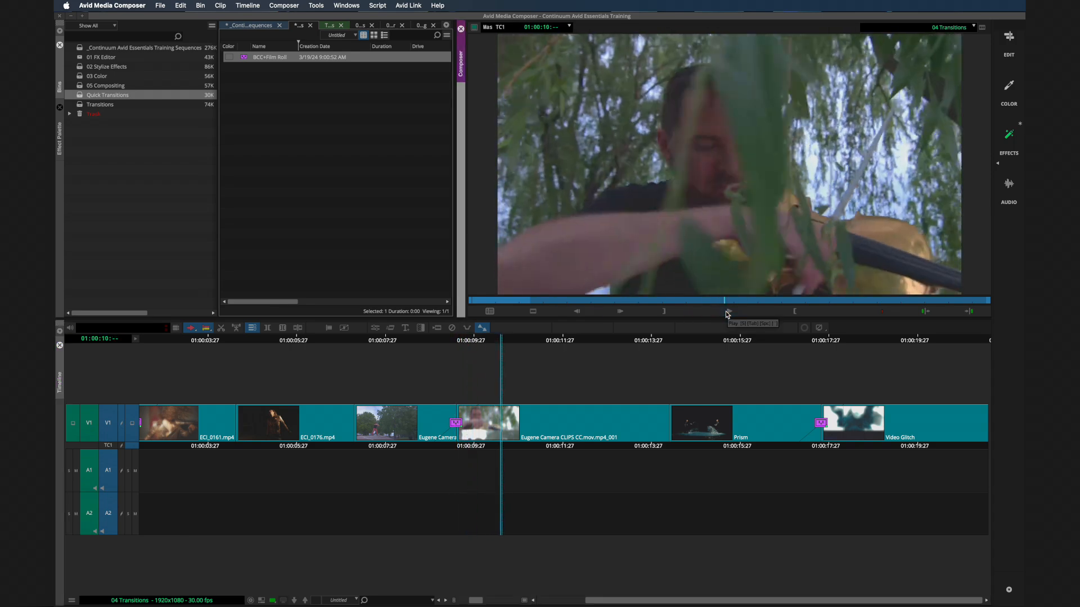
left_click(727, 312)
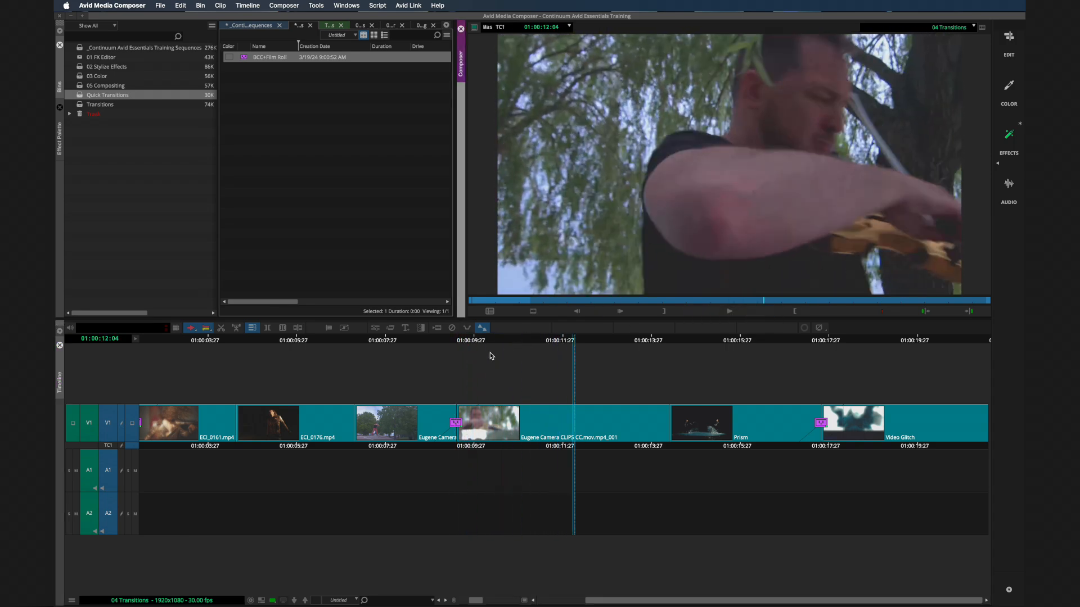
left_click(464, 344)
left_click(464, 344)
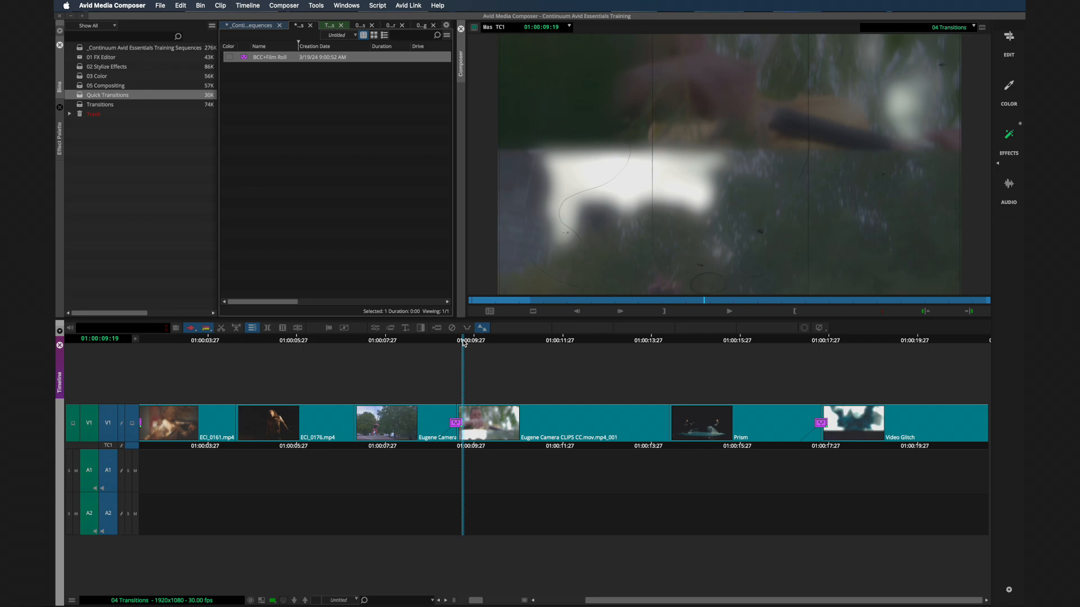